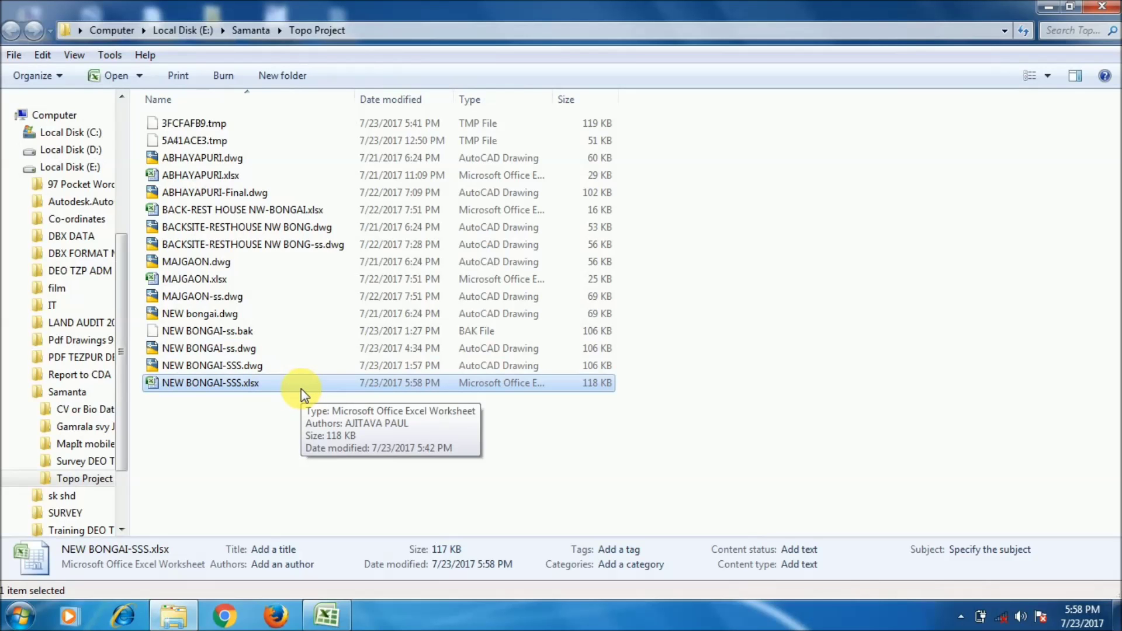
Open the NEW BONGAI-SSS.xlsx workbook and review the SL No., Easting, Northing, RL and Code headings on the Data CSV sheet.
double_click(297, 385)
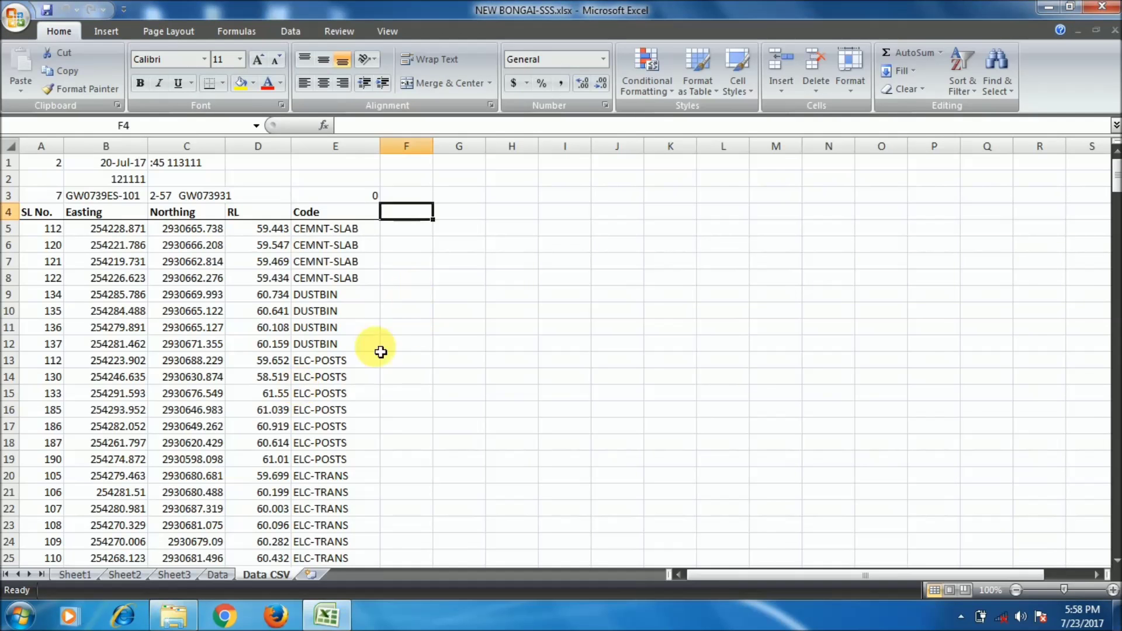
left_click(270, 279)
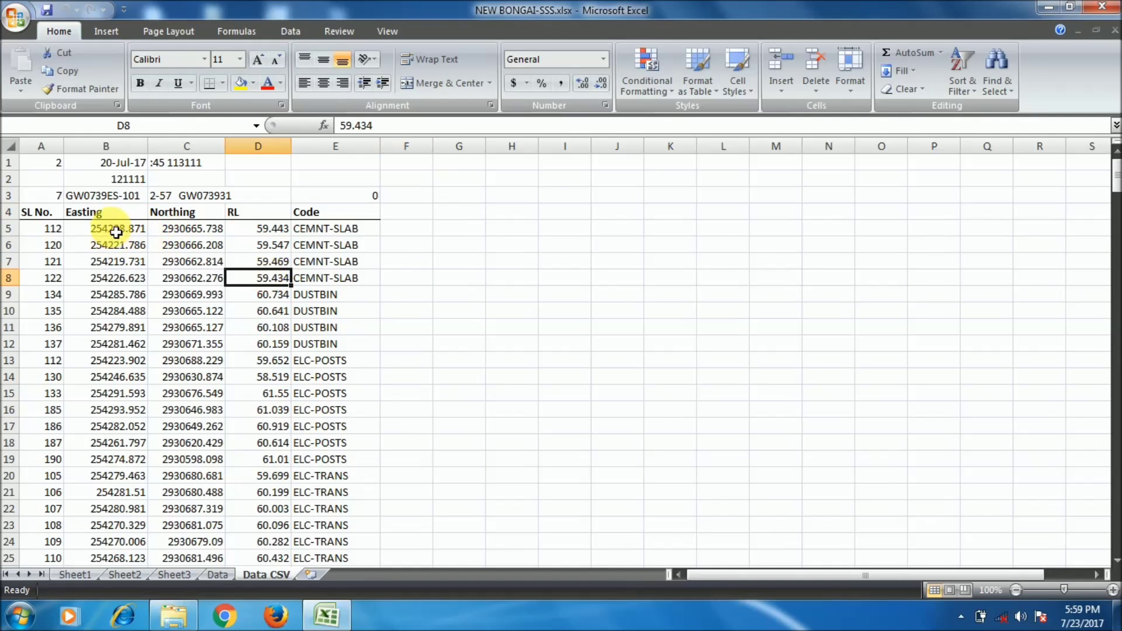
left_click(59, 217)
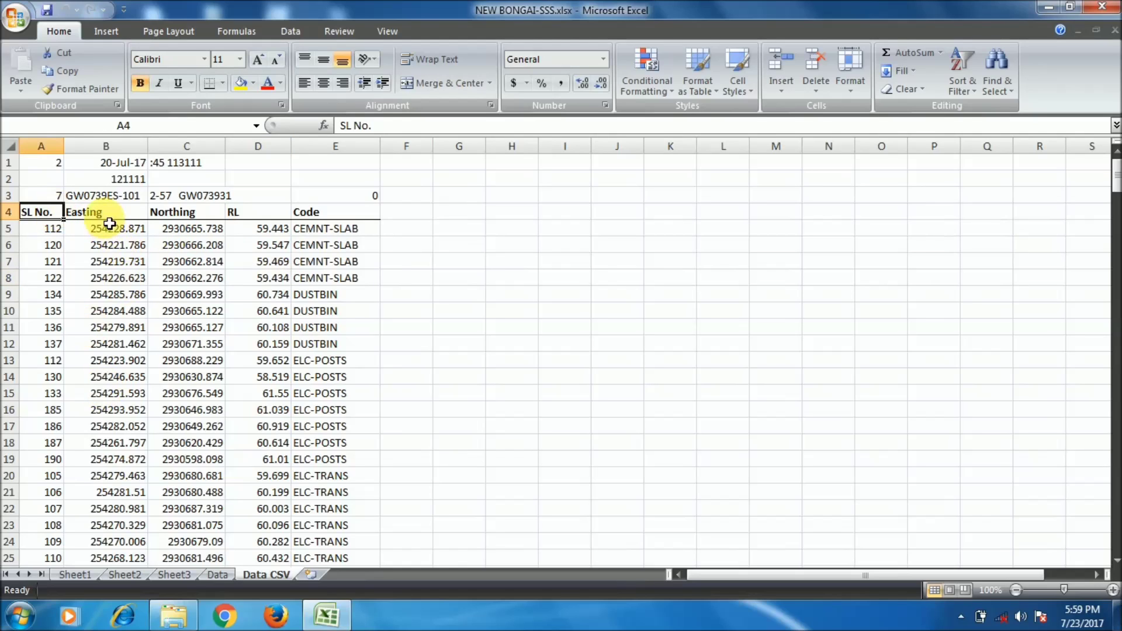
left_click(207, 219)
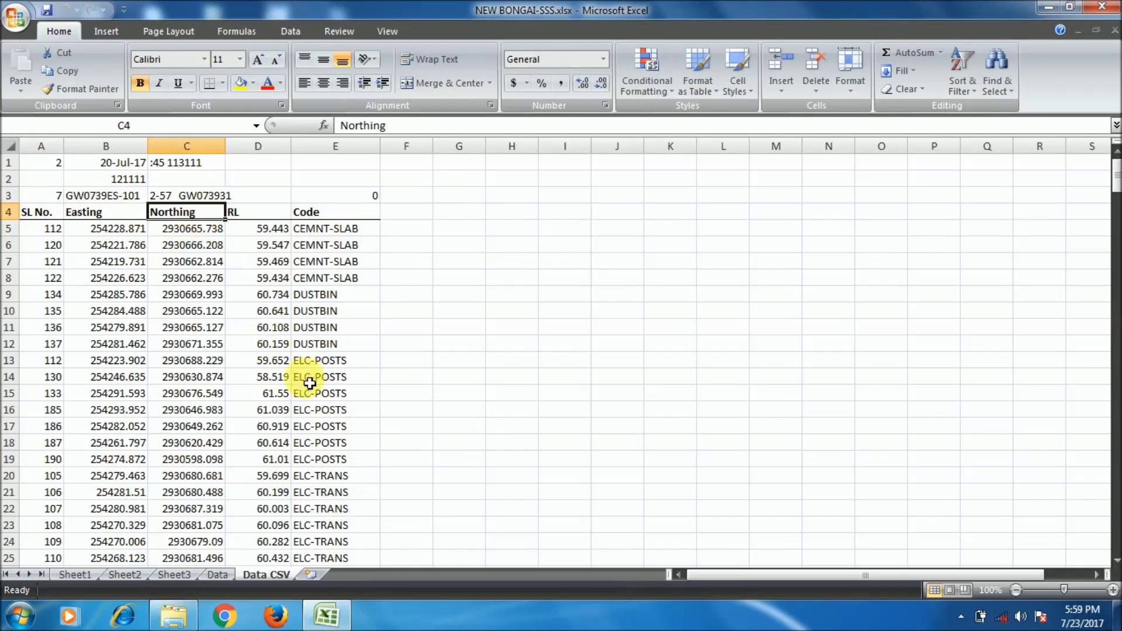
left_click(277, 219)
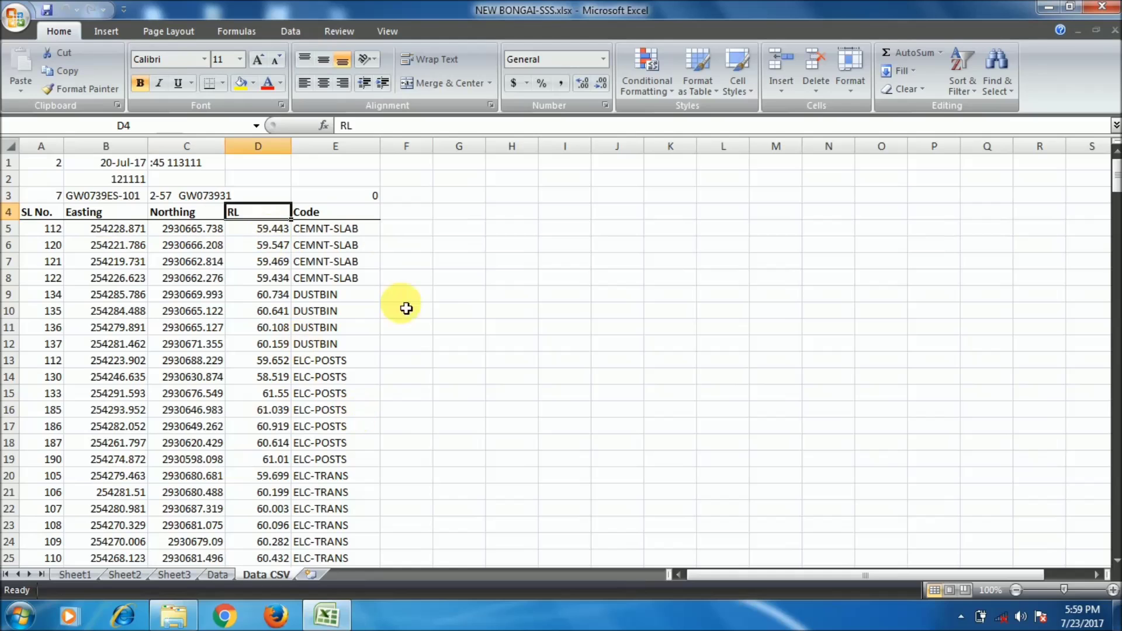
left_click(373, 218)
Examine the Easting and Northing coordinate values in the first data rows under the headings.
left_click_drag(56, 235, 325, 600)
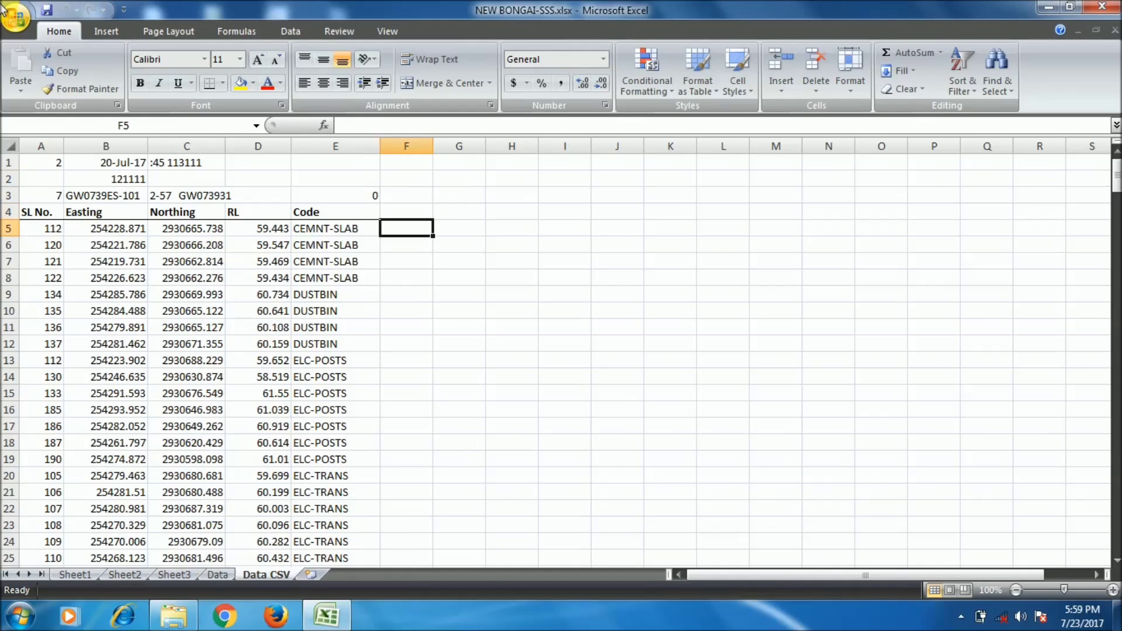
key("Left")
key("Left")
key("Left")
key("Left")
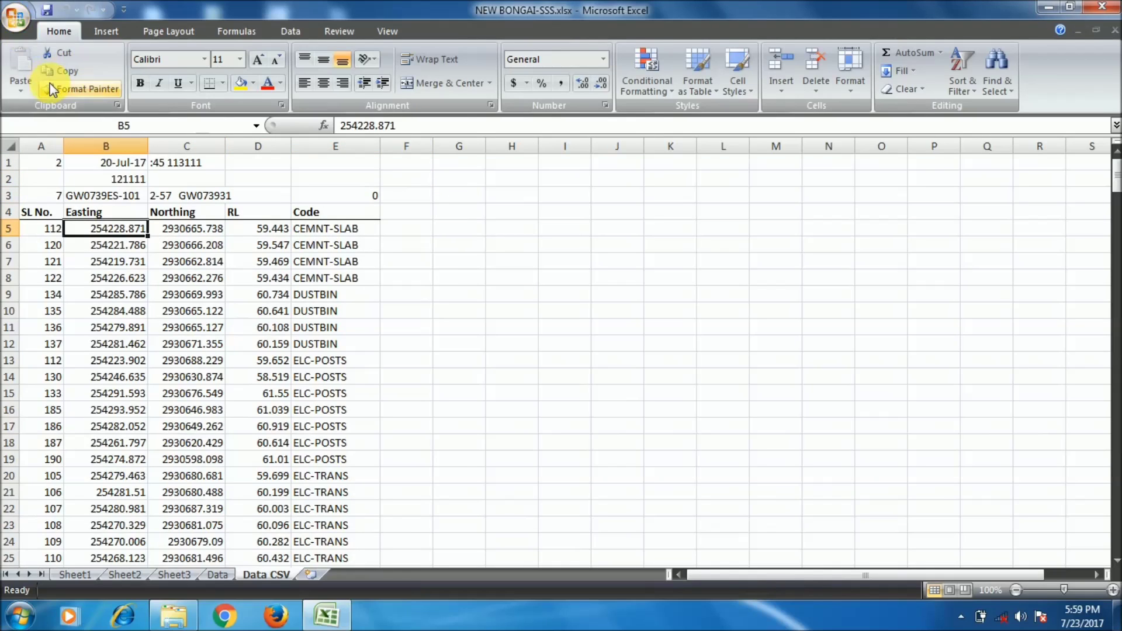
key("shift+Down")
key("shift+Right")
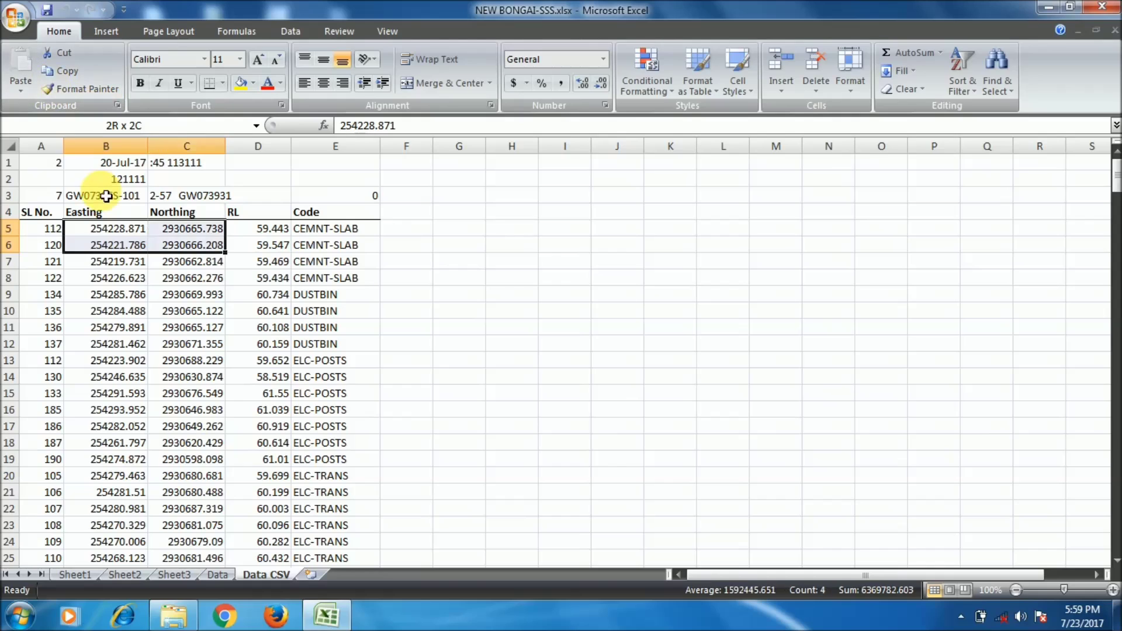
left_click(137, 245)
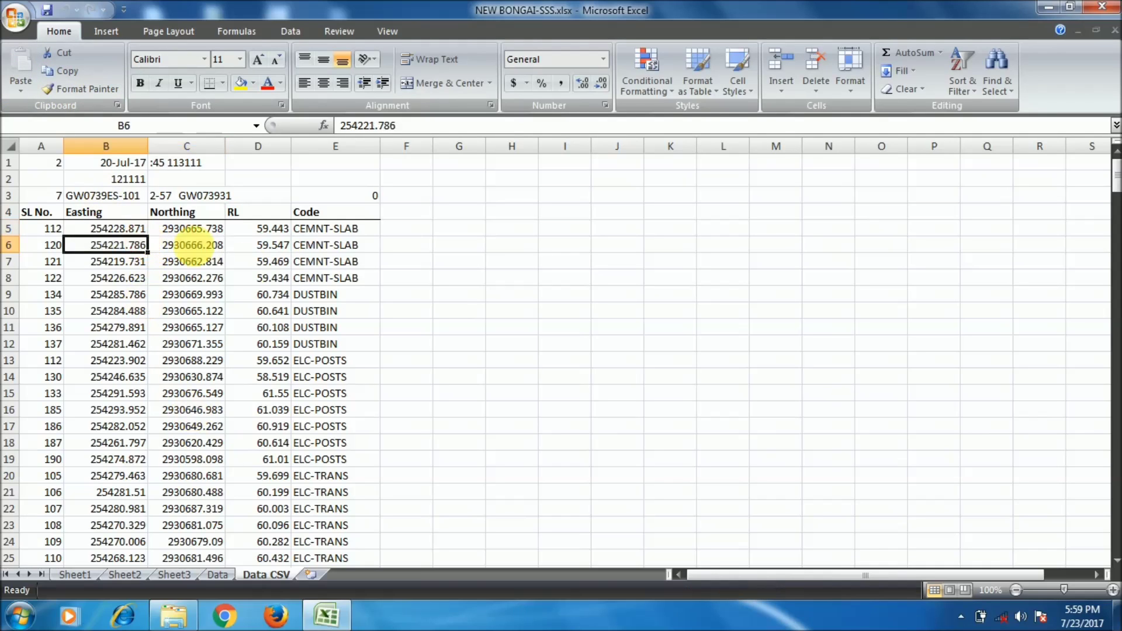
Enter the heading "Formation of (E,N)" in cell F4, beside the Code heading.
left_click(459, 277)
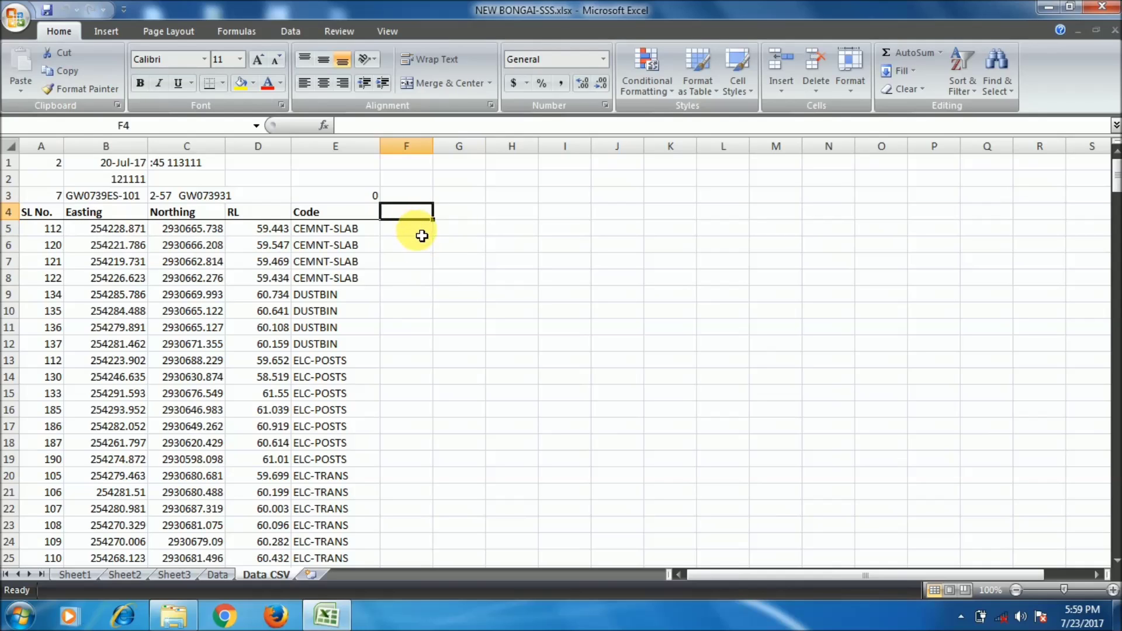
type("f")
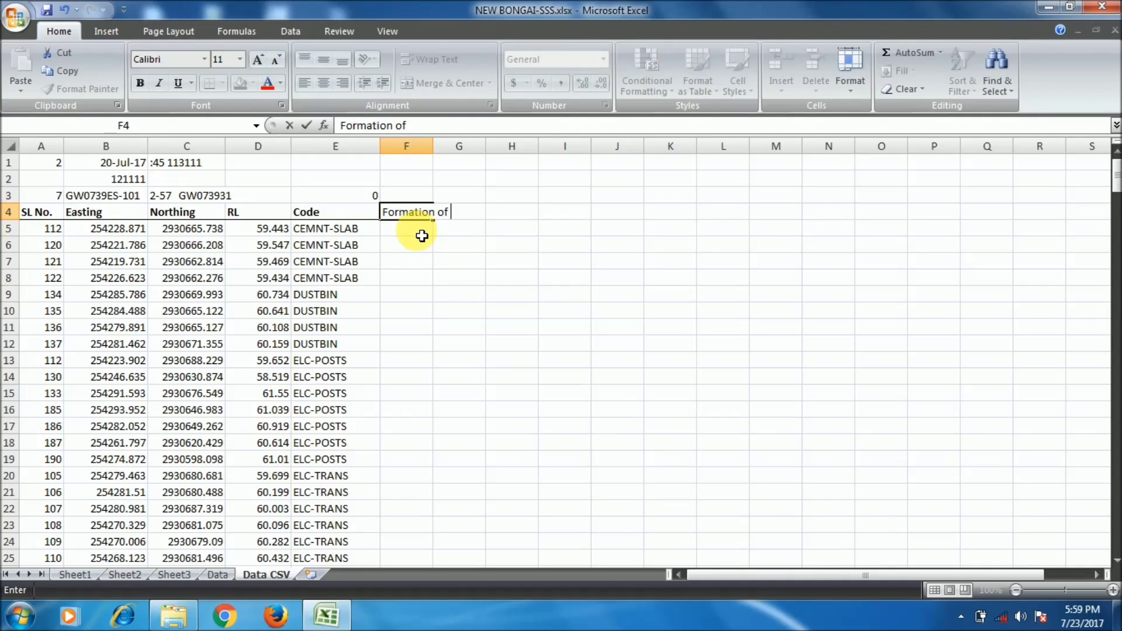
type("ormation of (E,N")
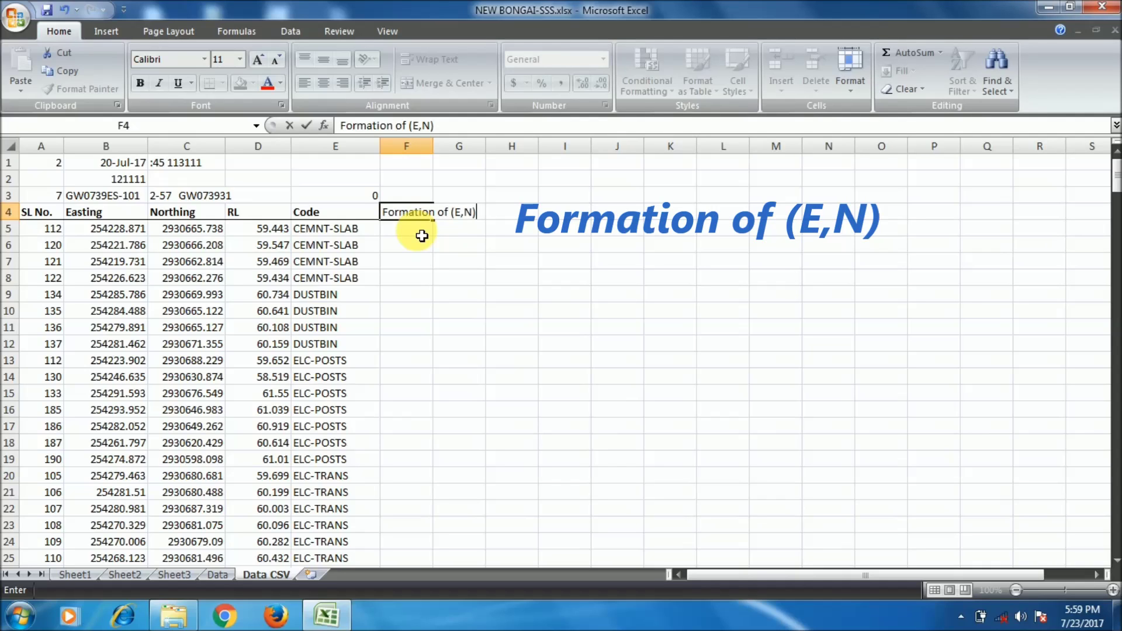
key("Return")
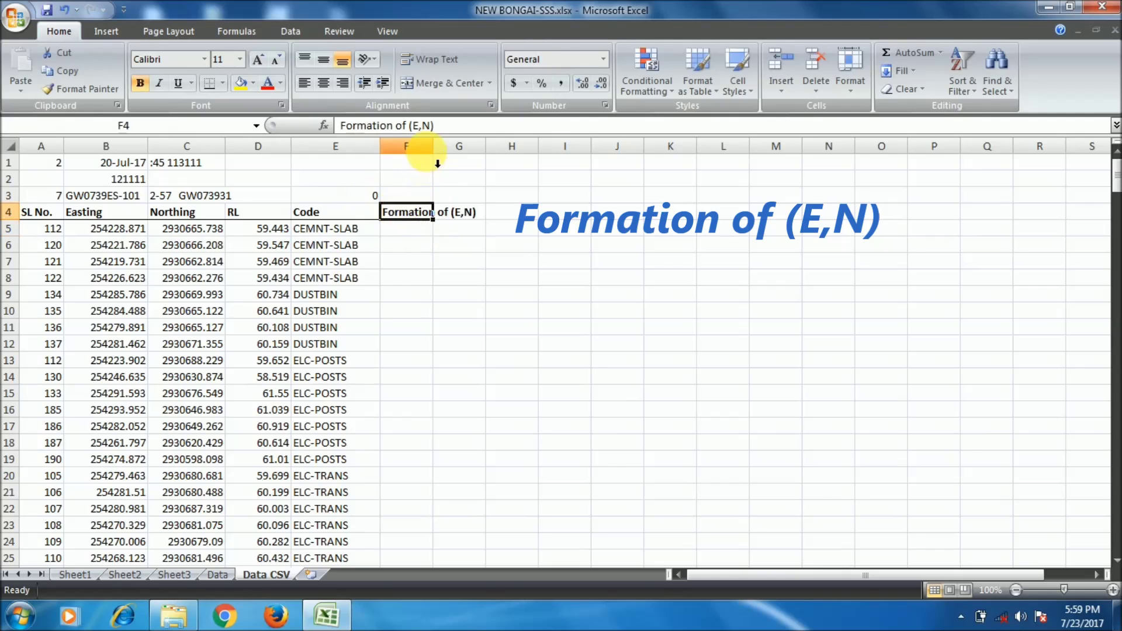
Fill the Formation of (E,N) heading cell with yellow and widen column F beyond the heading text.
double_click(441, 148)
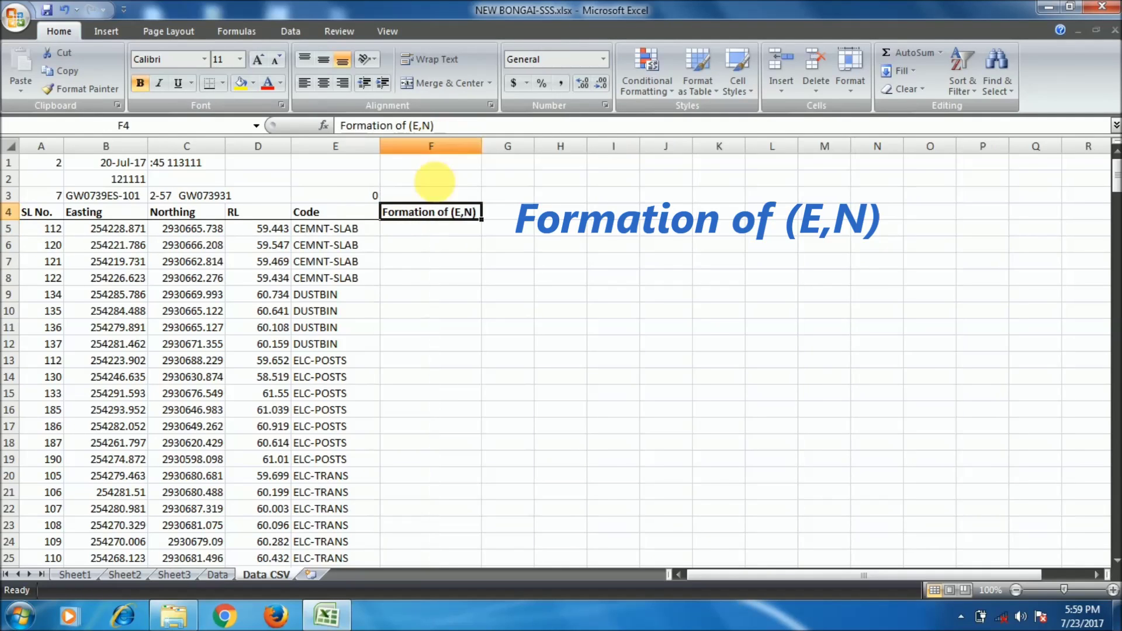
left_click(242, 81)
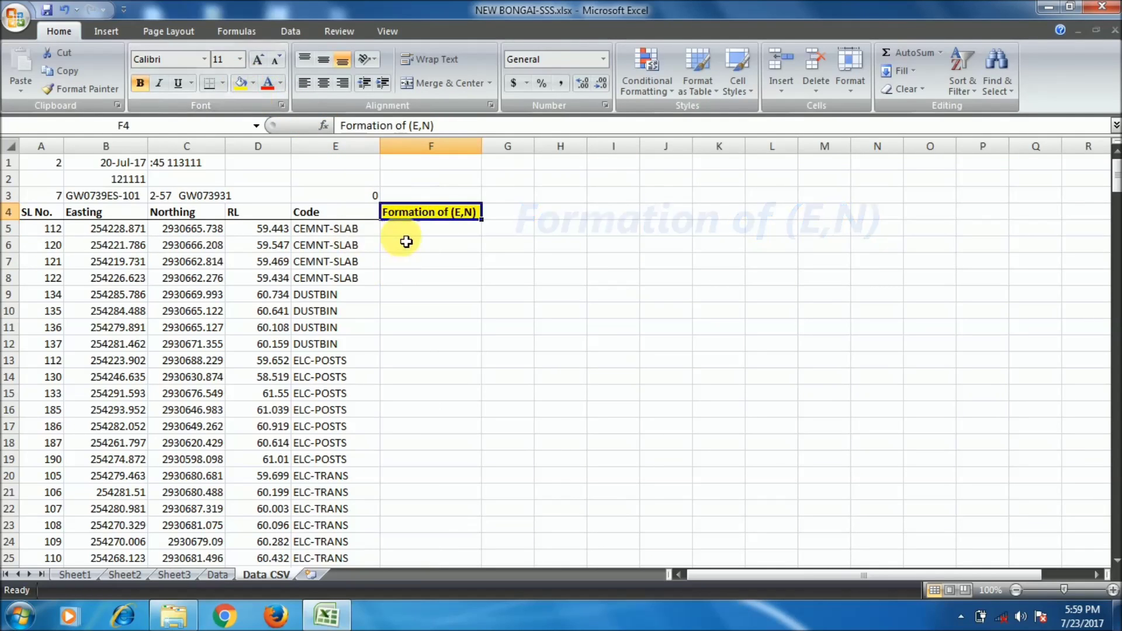
left_click(410, 233)
left_click_drag(483, 147, 508, 148)
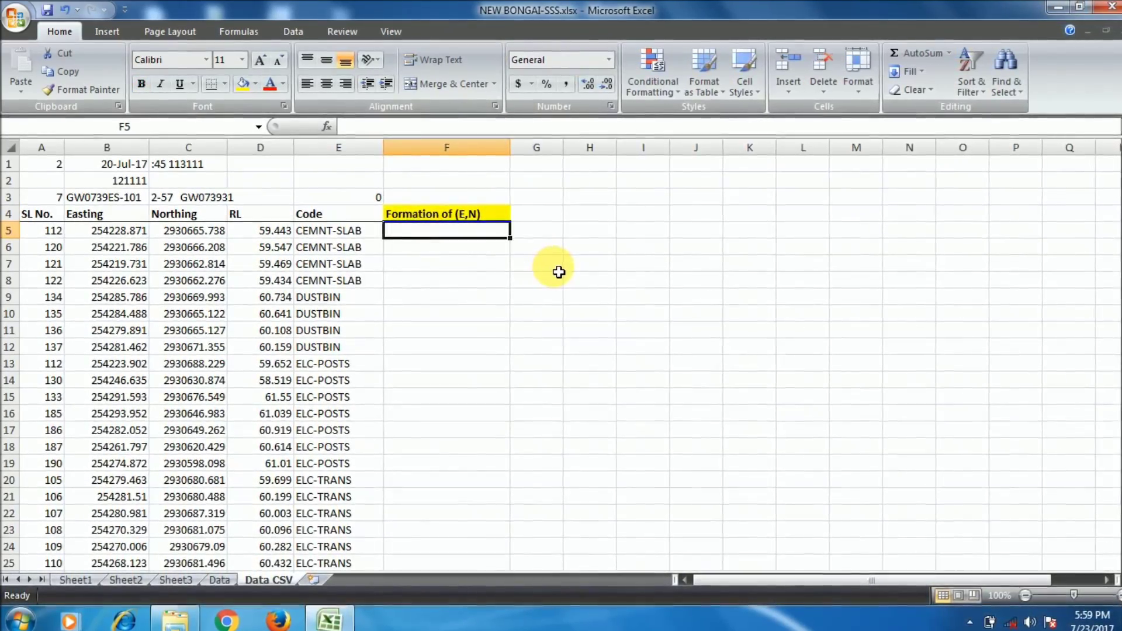
Start a CONCATENATE formula in cell F5 with the Easting cell B5 as its first argument.
type("=C")
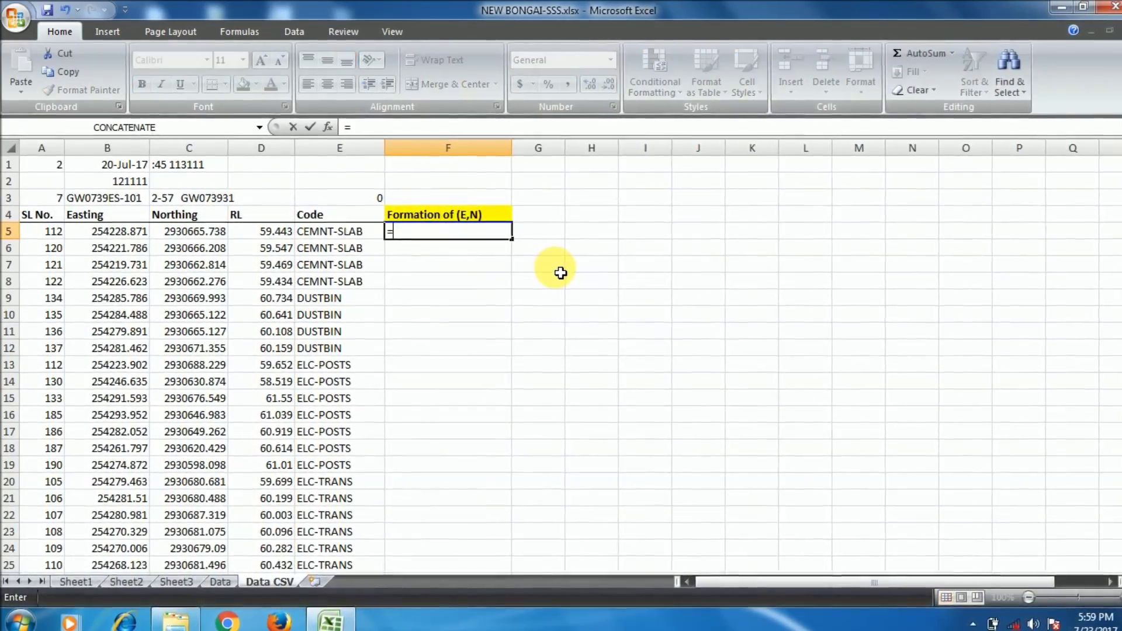
type("ON")
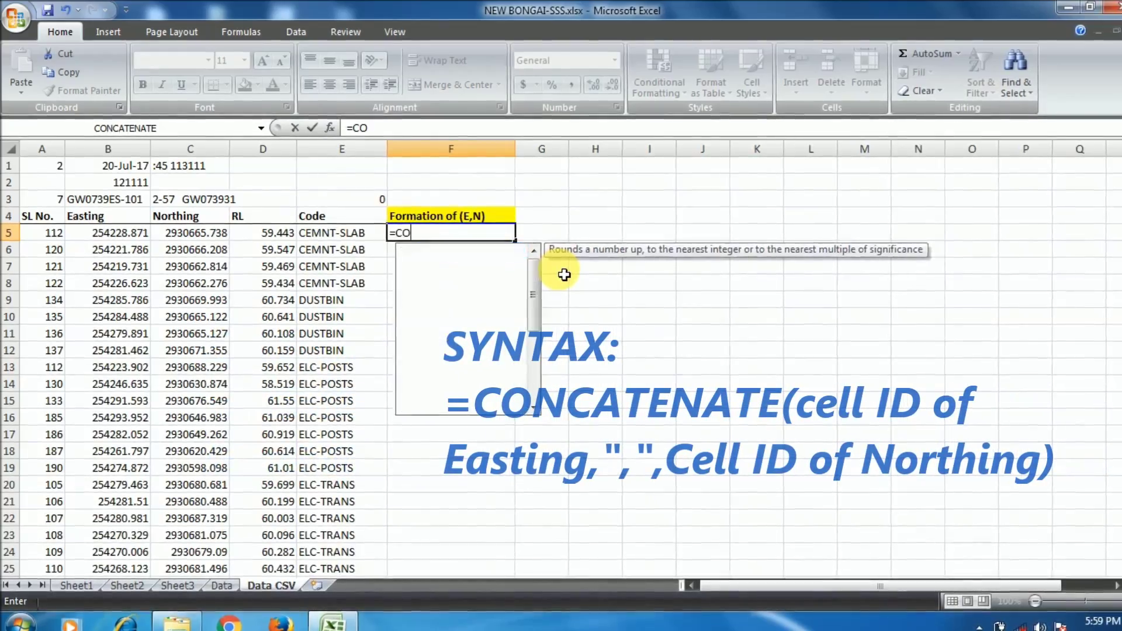
type("CA")
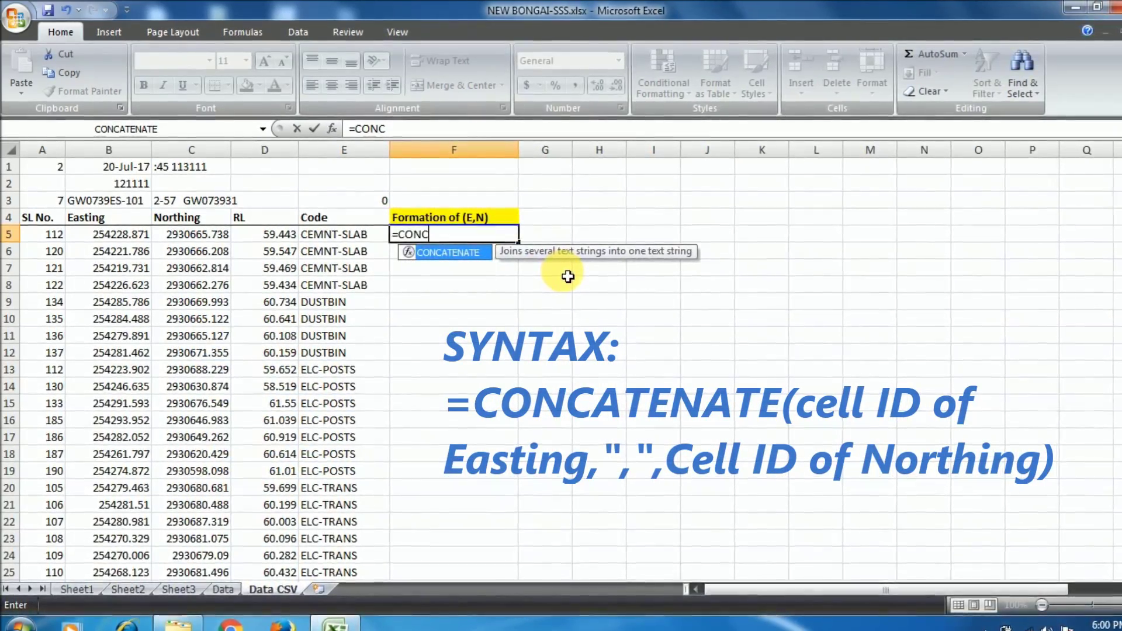
type("TE")
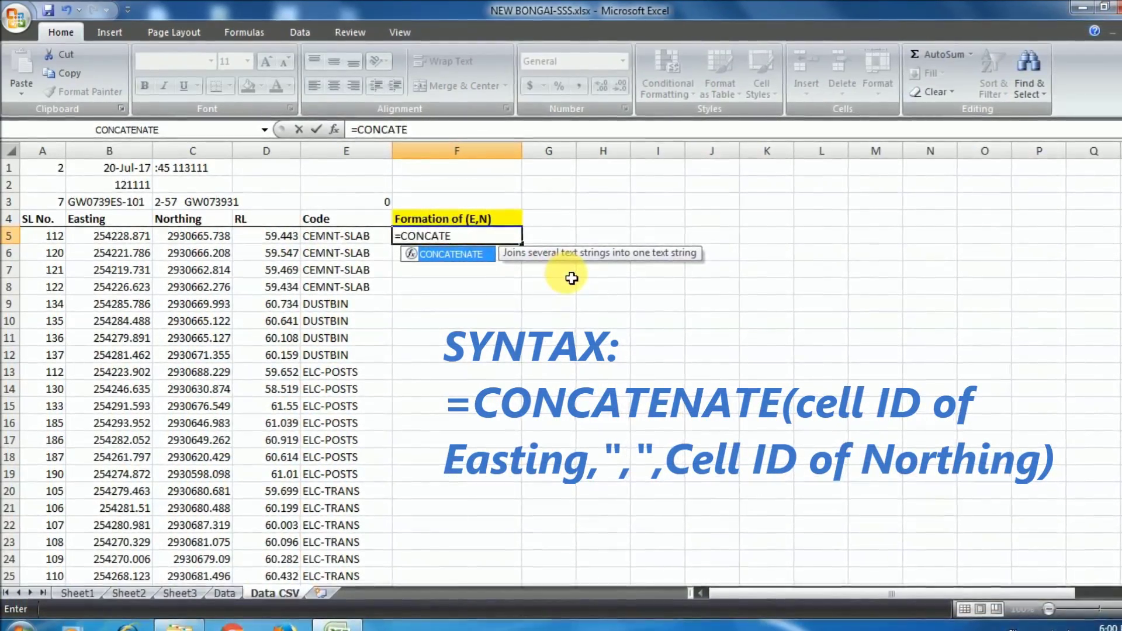
type("NATE")
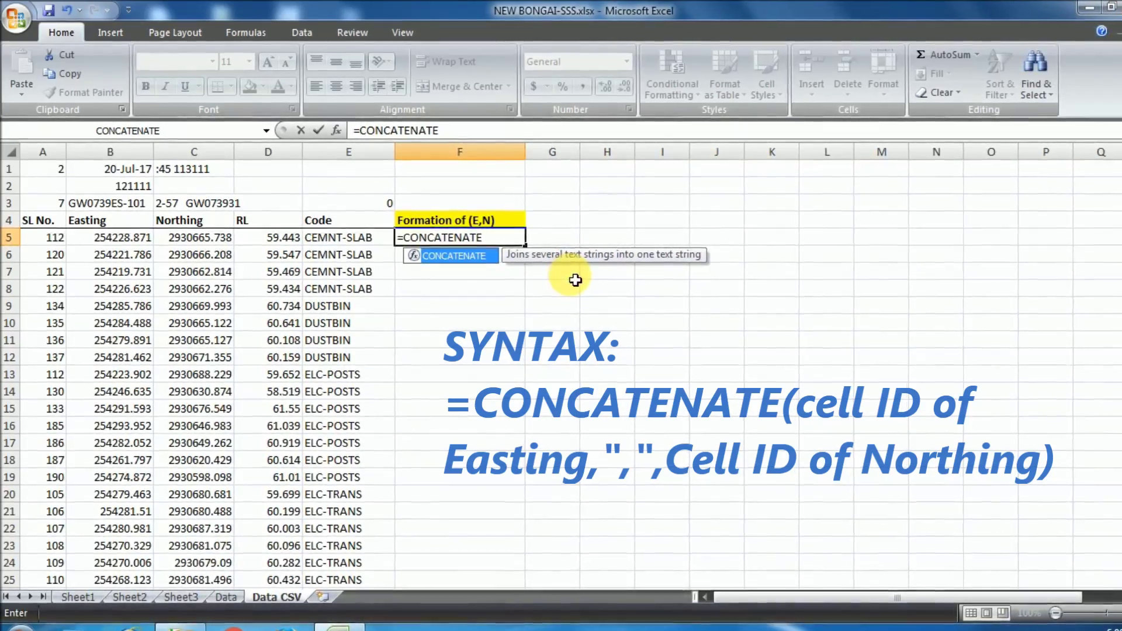
type("(")
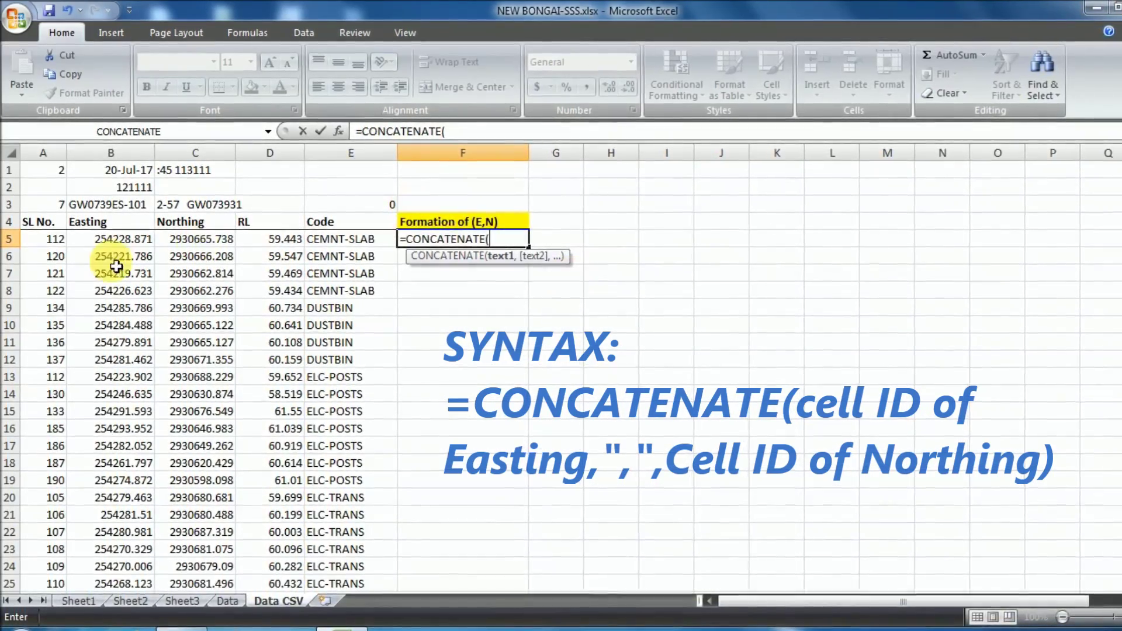
left_click(121, 244)
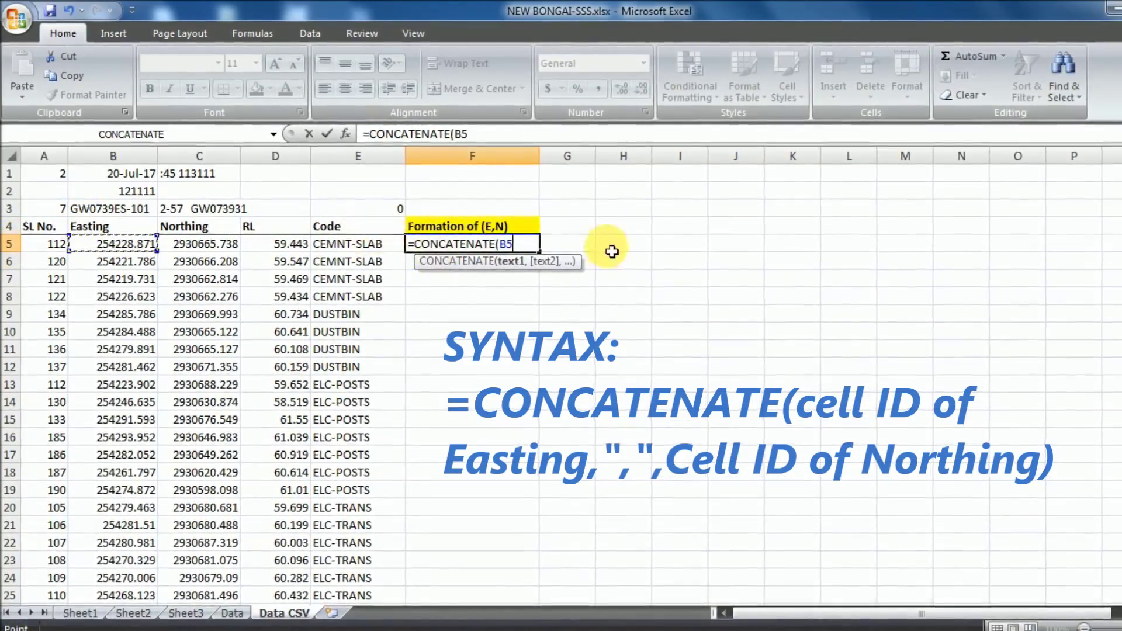
Remove the opening parenthesis and B5 reference from the F5 formula and enter them again.
key("BackSpace")
key("BackSpace")
key("BackSpace")
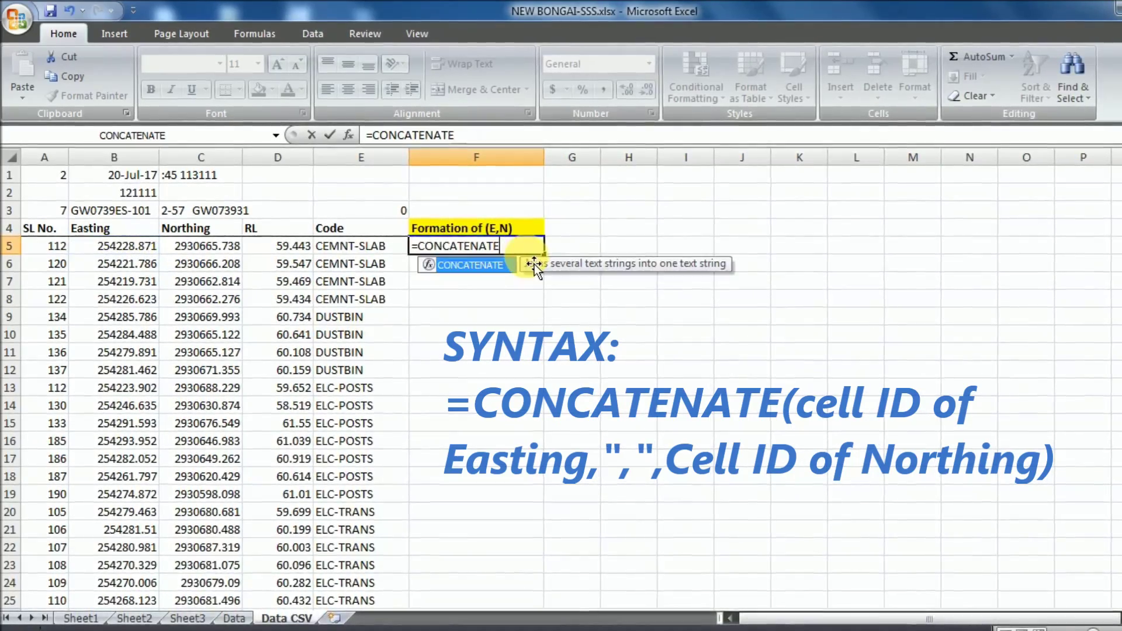
type("(")
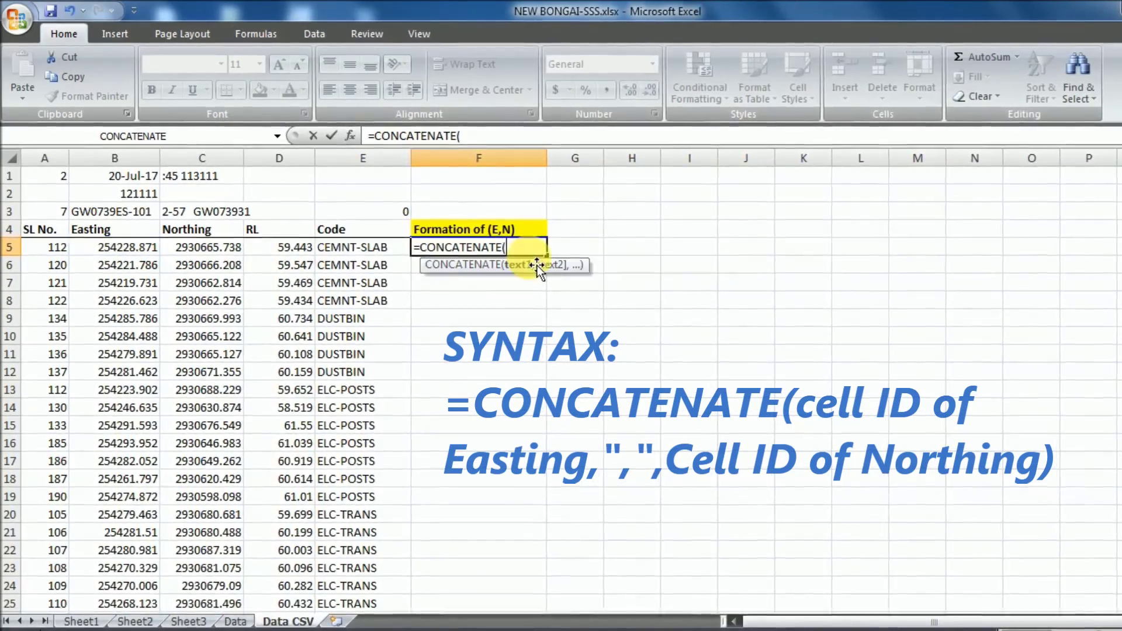
type("B5")
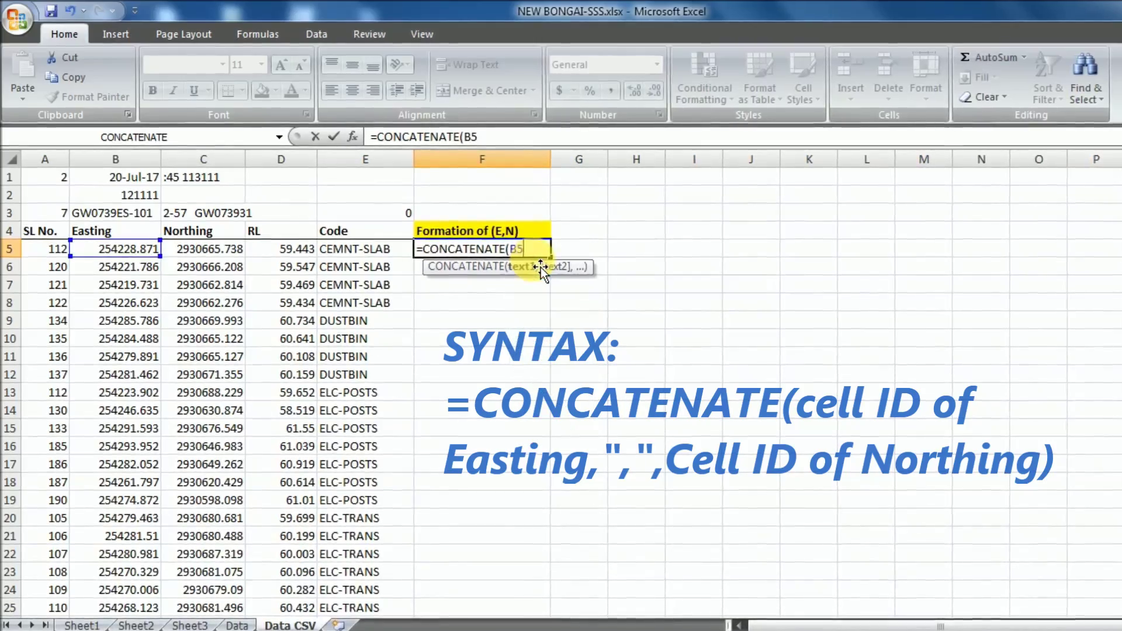
Complete the F5 formula as =CONCATENATE(B5,",",C5) with a comma separator and the Northing cell, and reopen it for review.
type(",")
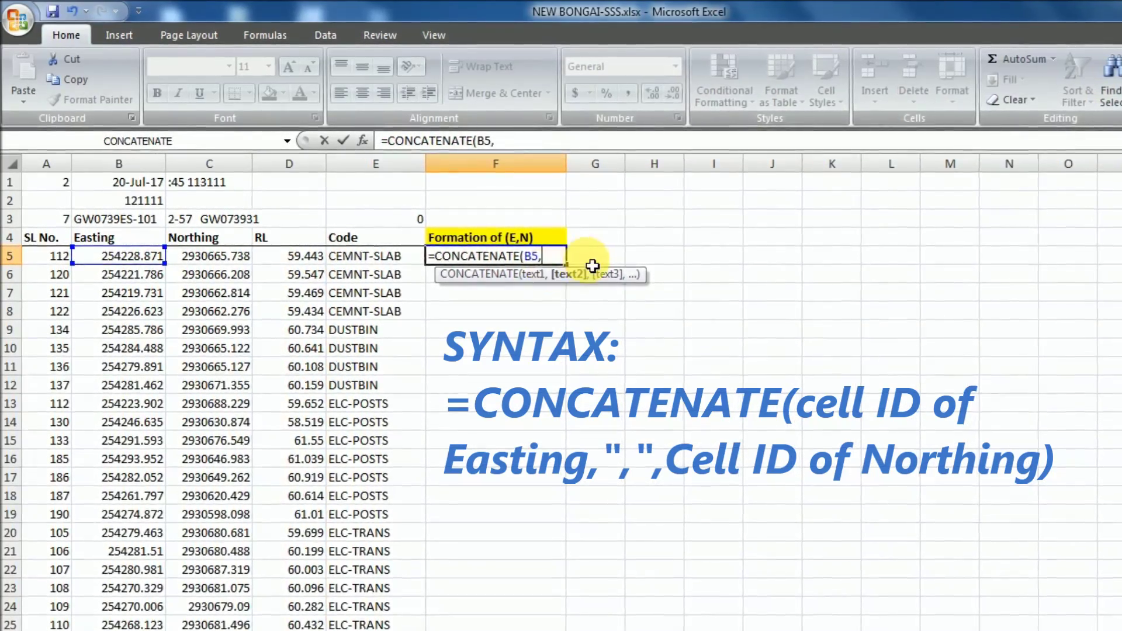
type("\",")
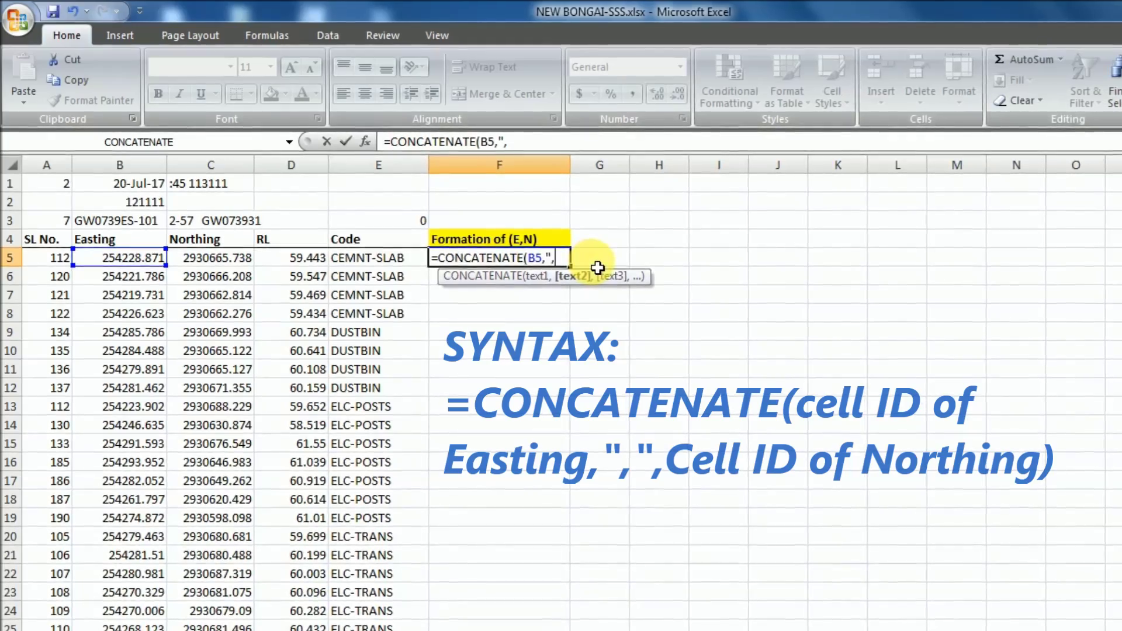
type("\"")
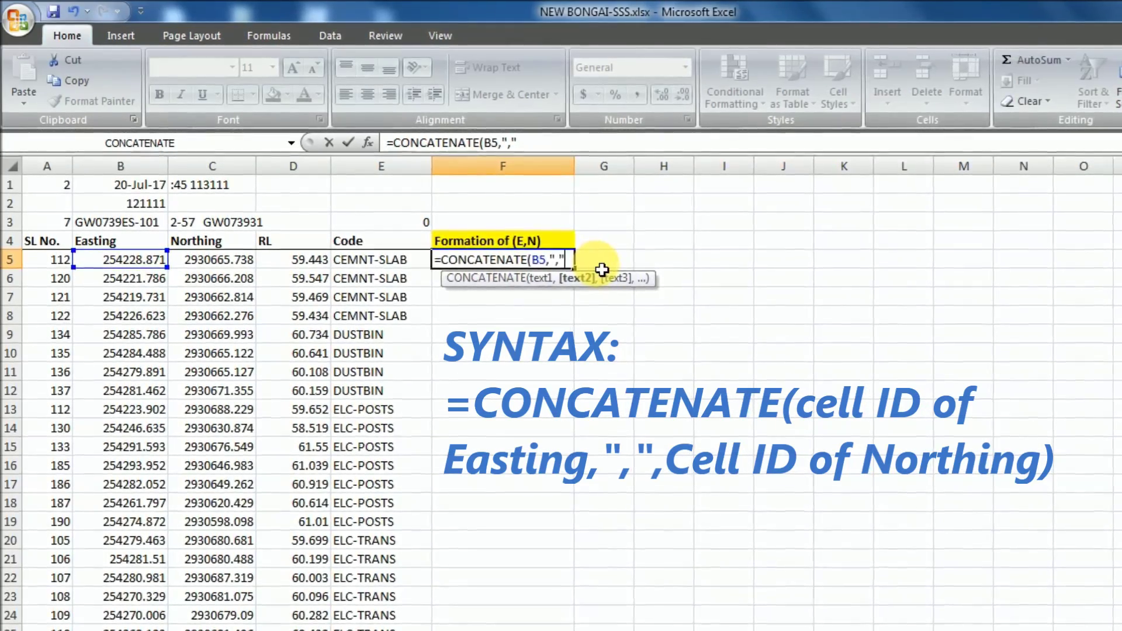
type(",")
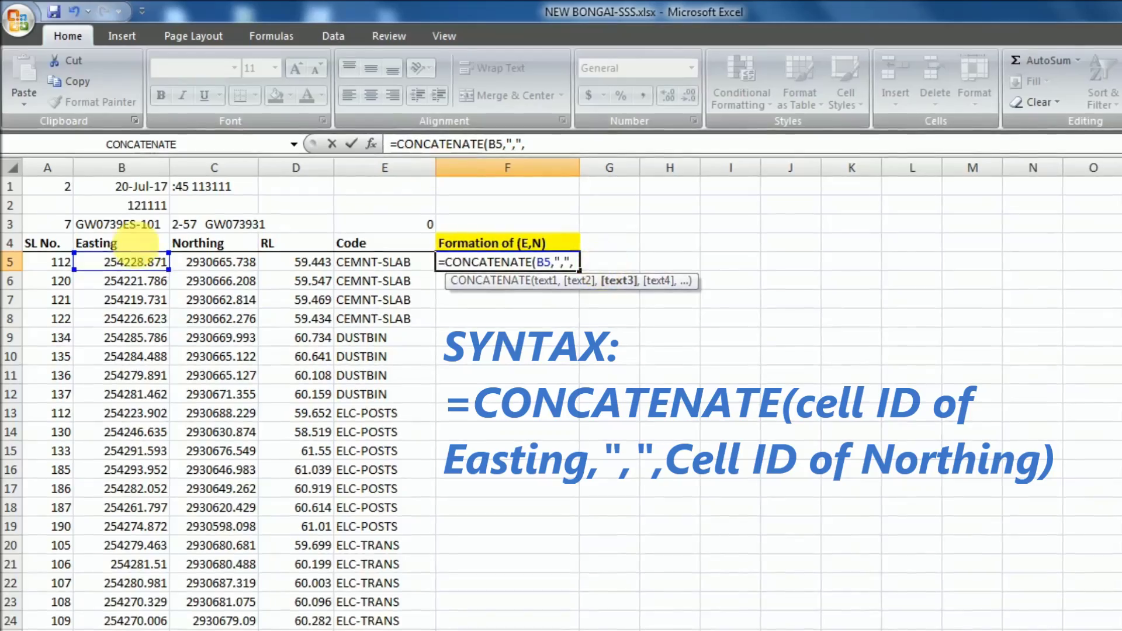
left_click(233, 263)
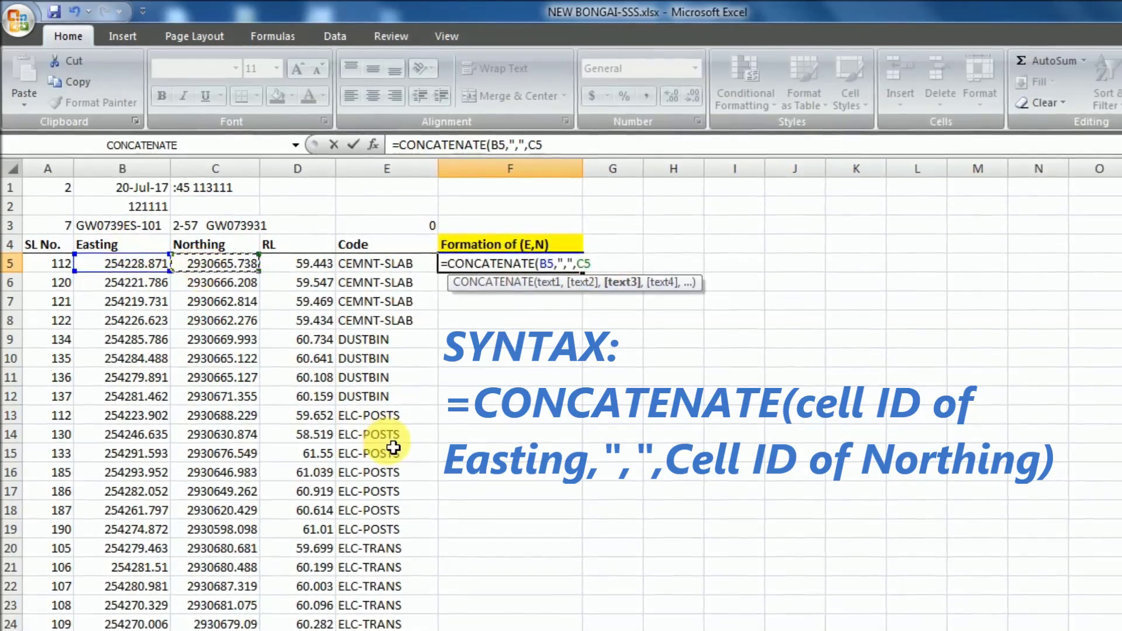
type(")")
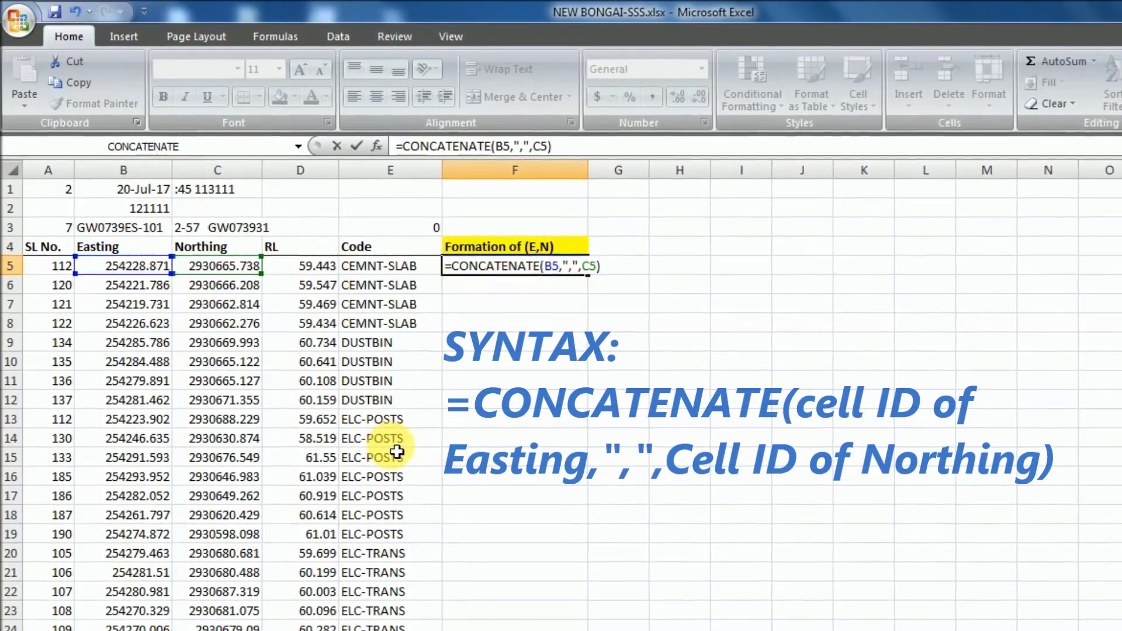
key("Return")
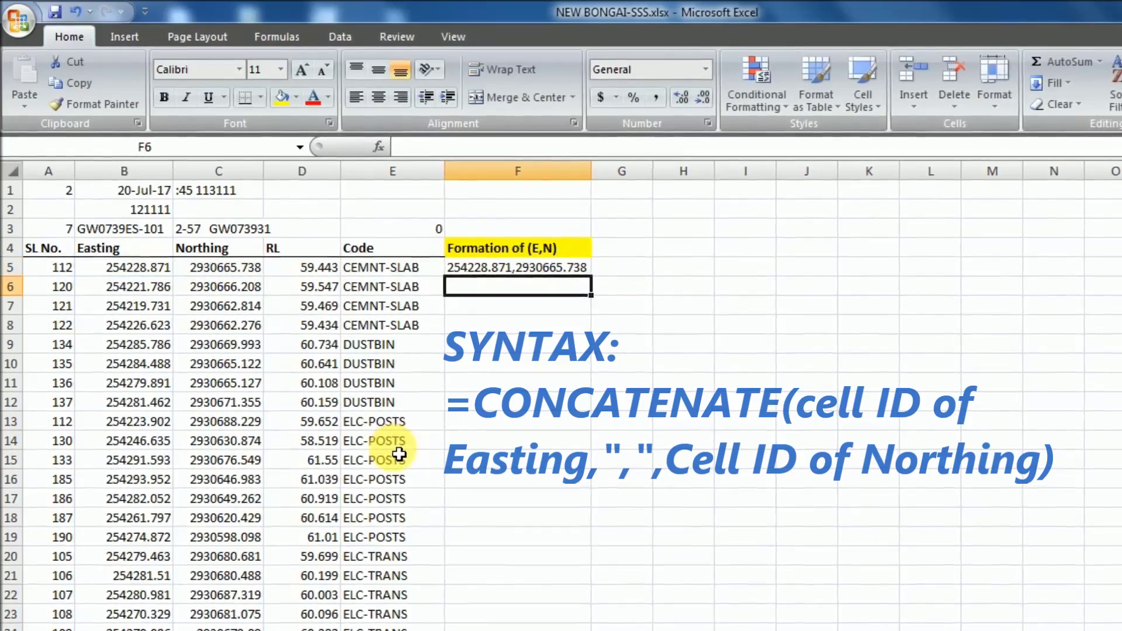
left_click(516, 271)
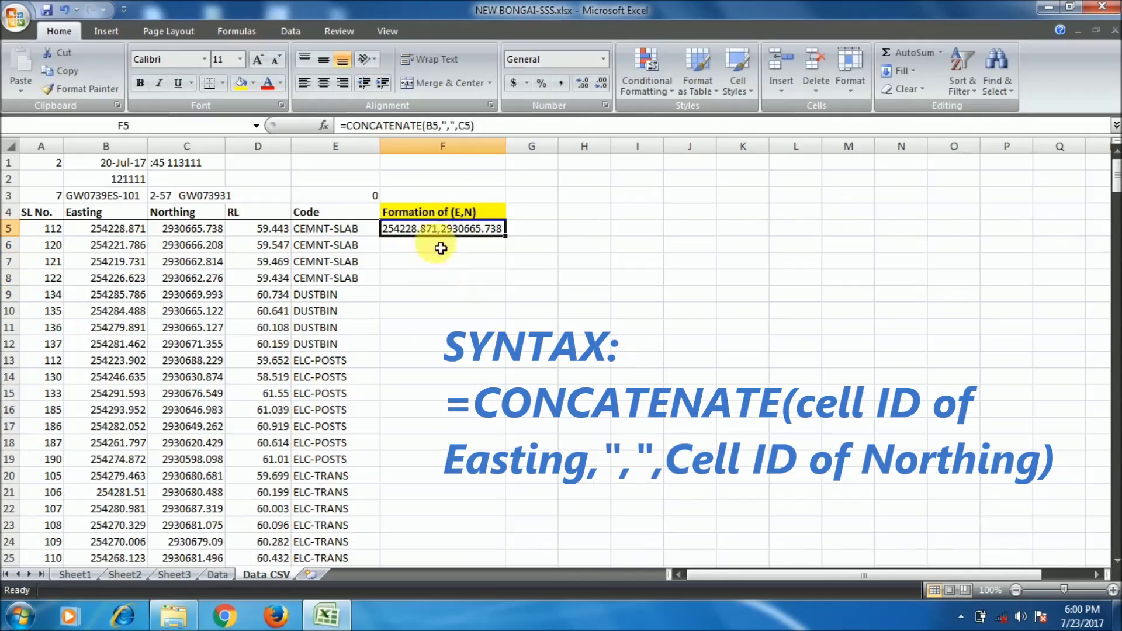
left_click(502, 127)
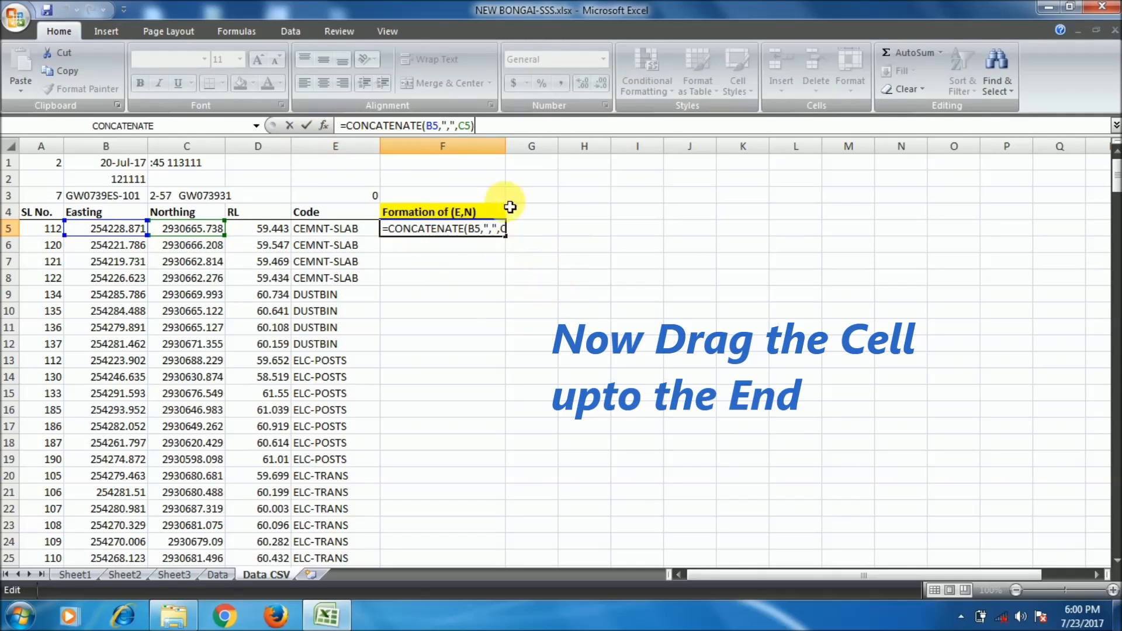
Confirm the F5 formula, copy it down to F14 and check the cell references in the F6 copy.
key("Return")
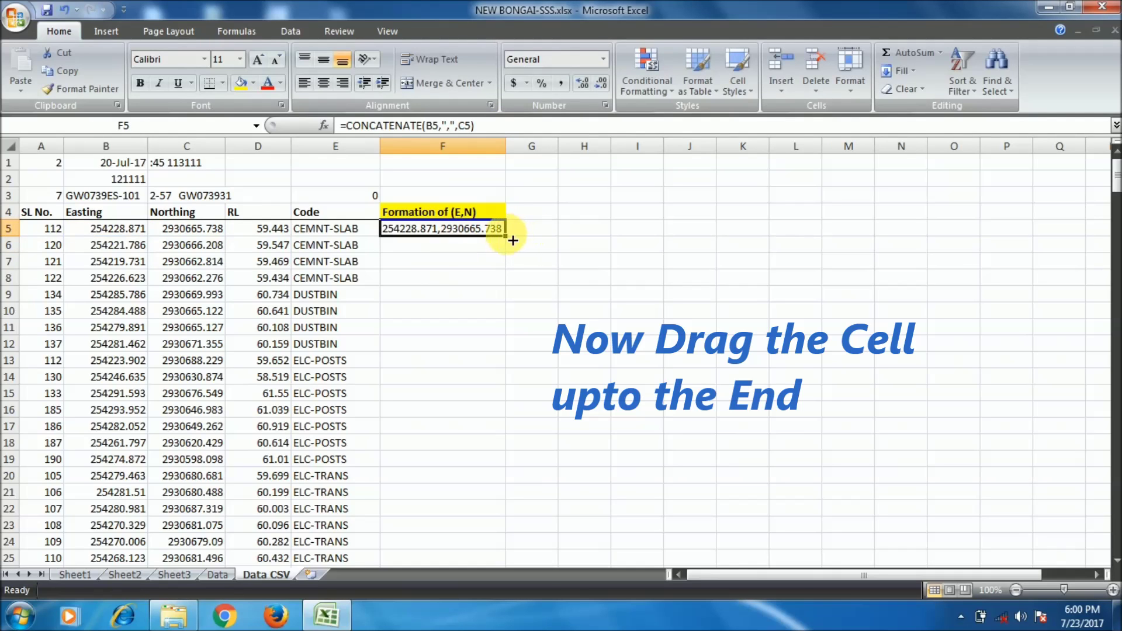
left_click_drag(519, 375, 509, 377)
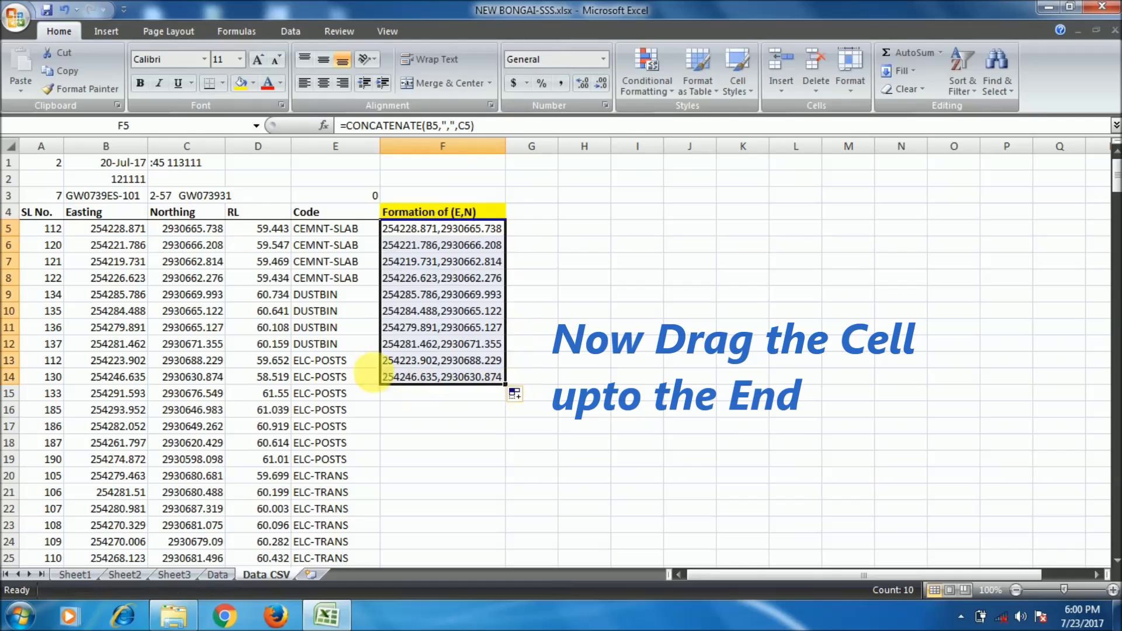
left_click(419, 378)
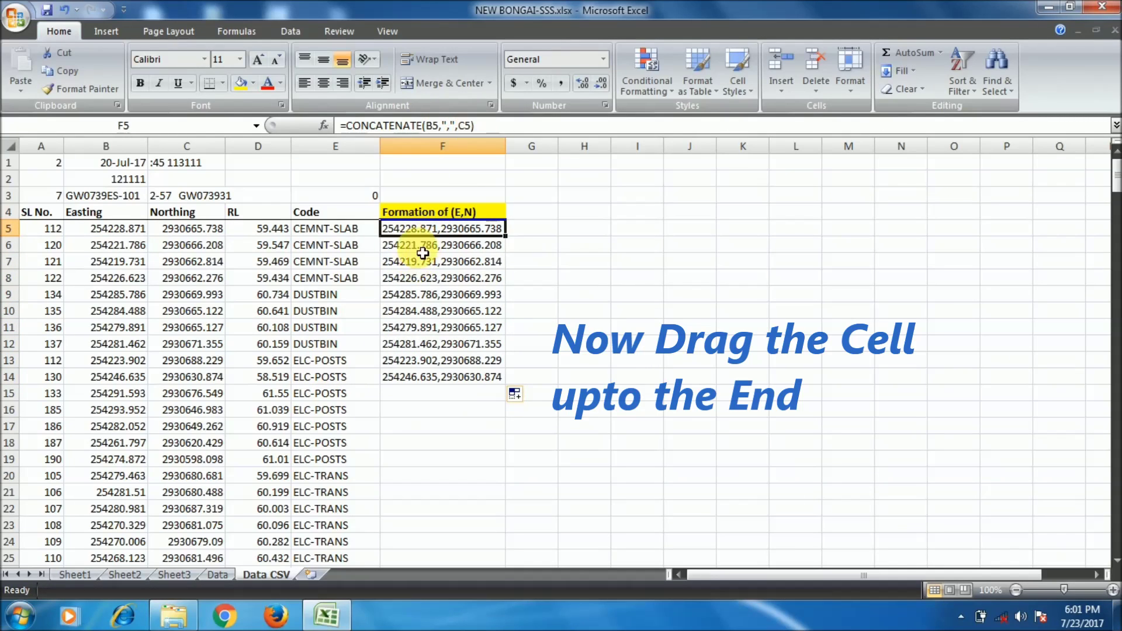
double_click(423, 252)
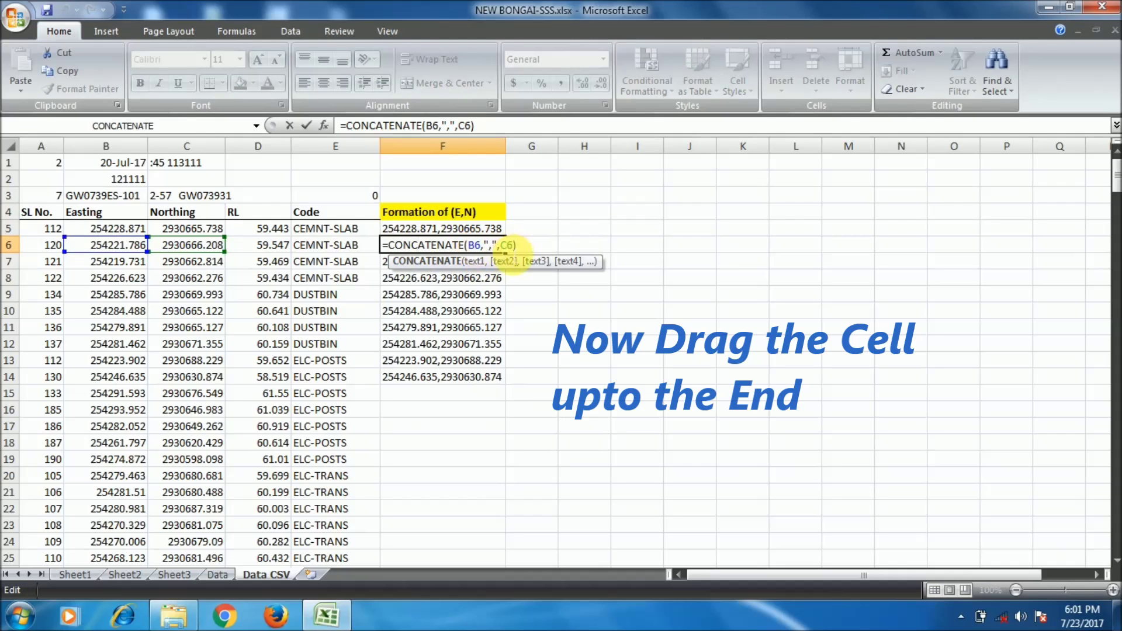
key("Escape")
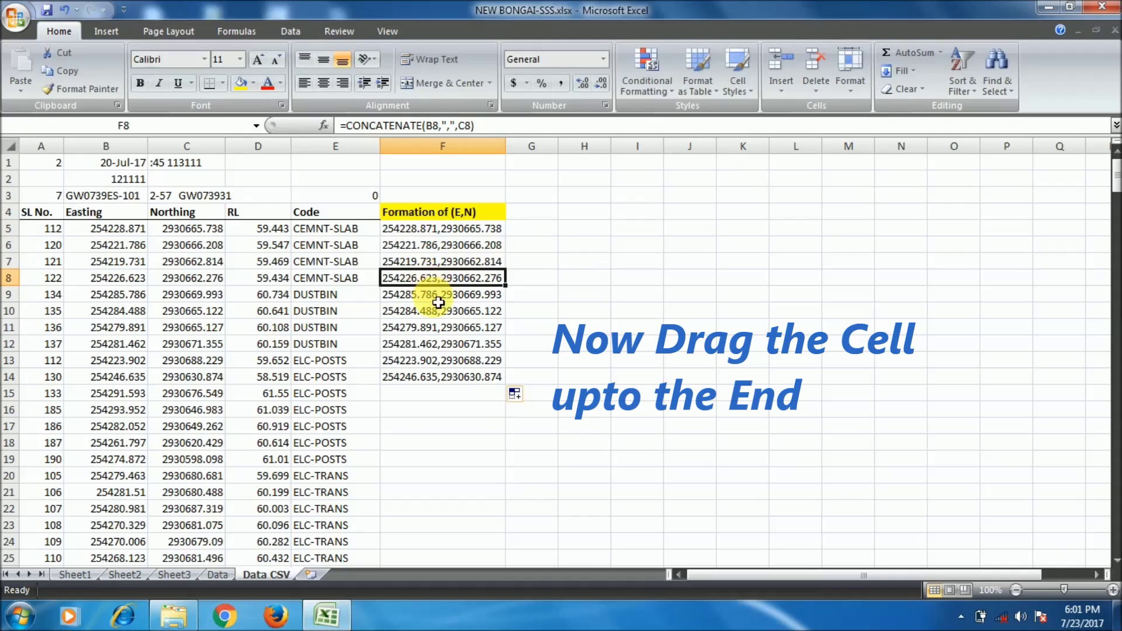
Extend the CONCATENATE formula from F14 down column F to the last survey row and check the filled column.
double_click(511, 391)
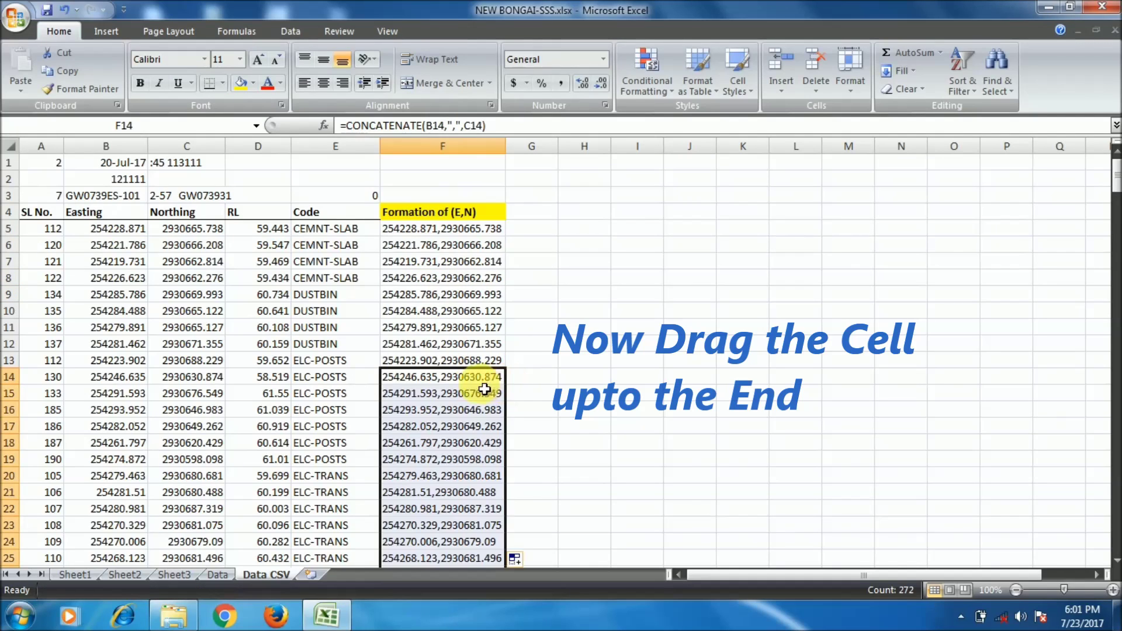
scroll(479, 351, "down", 6)
left_click_drag(1115, 210, 1114, 166)
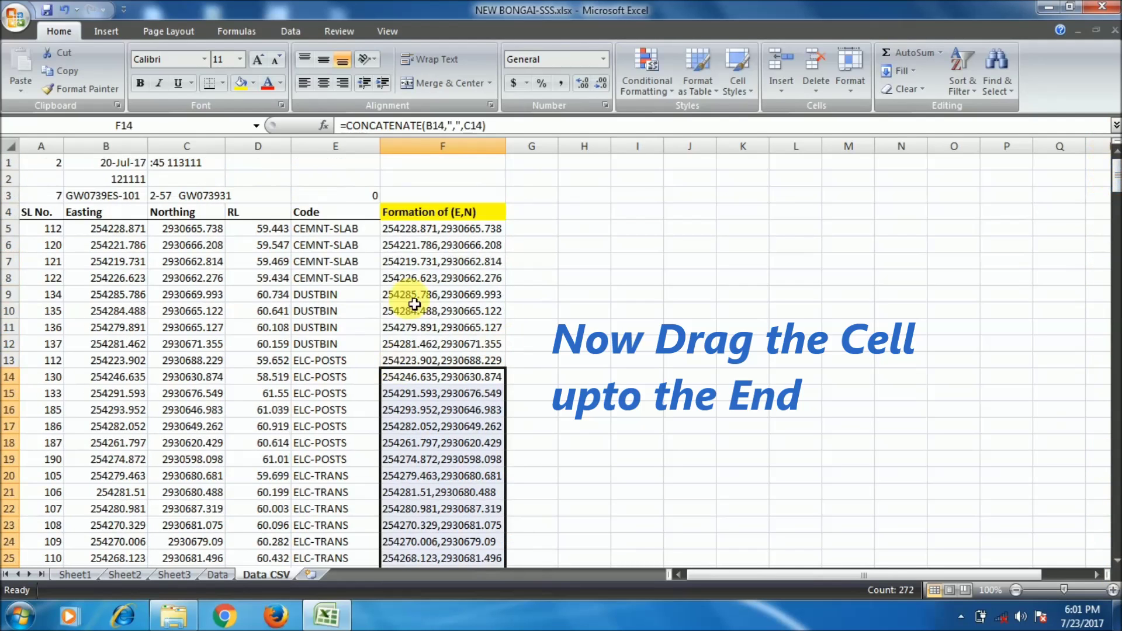
left_click(468, 237)
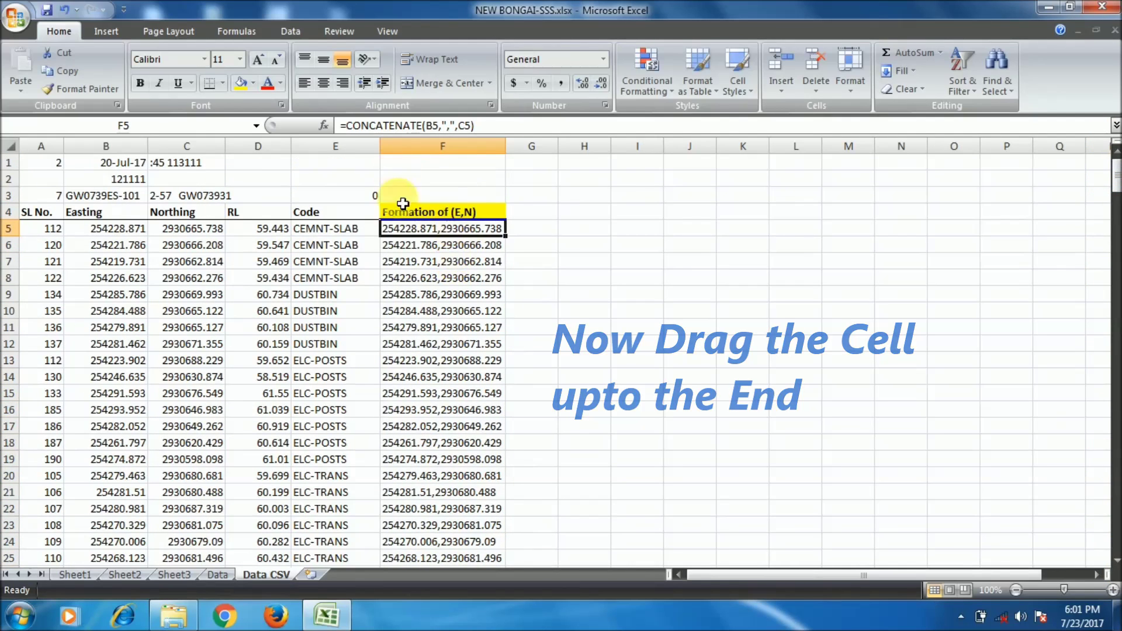
Copy the Formation of (E,N) heading into G4 and fit column G to the heading's width.
left_click(442, 211)
left_click(539, 229)
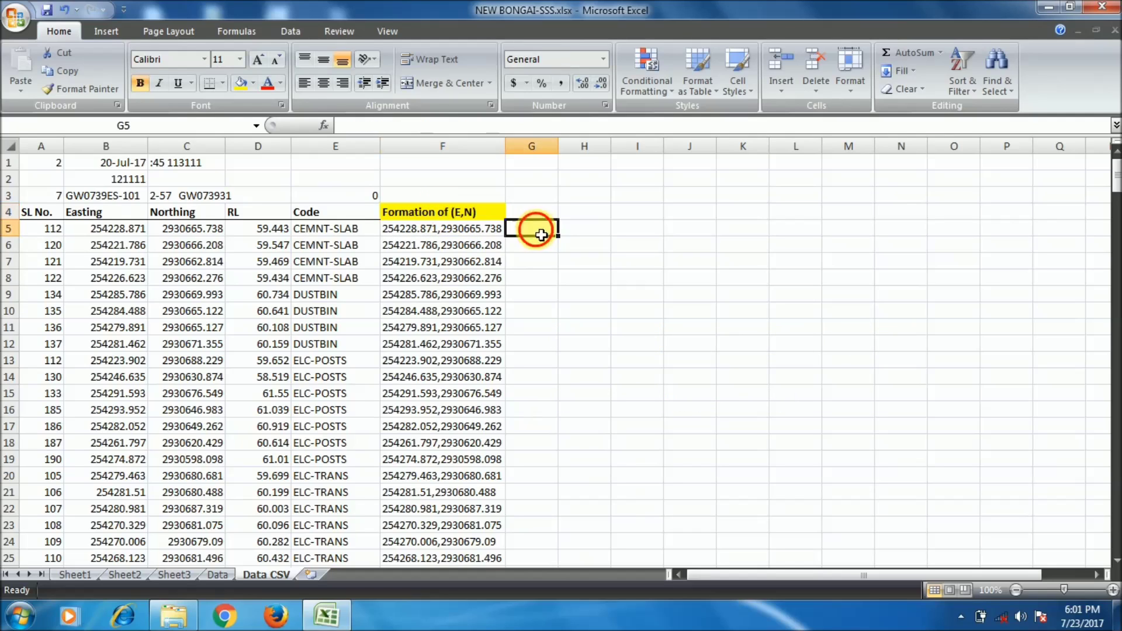
left_click(498, 217)
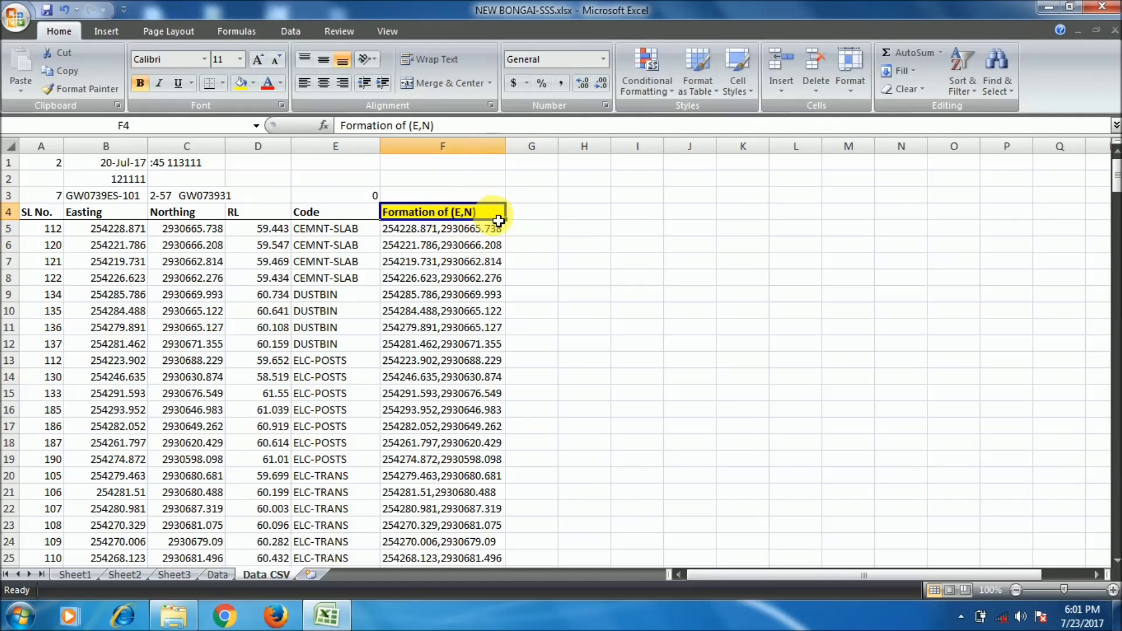
key("ctrl+c")
left_click(535, 214)
key("ctrl+v")
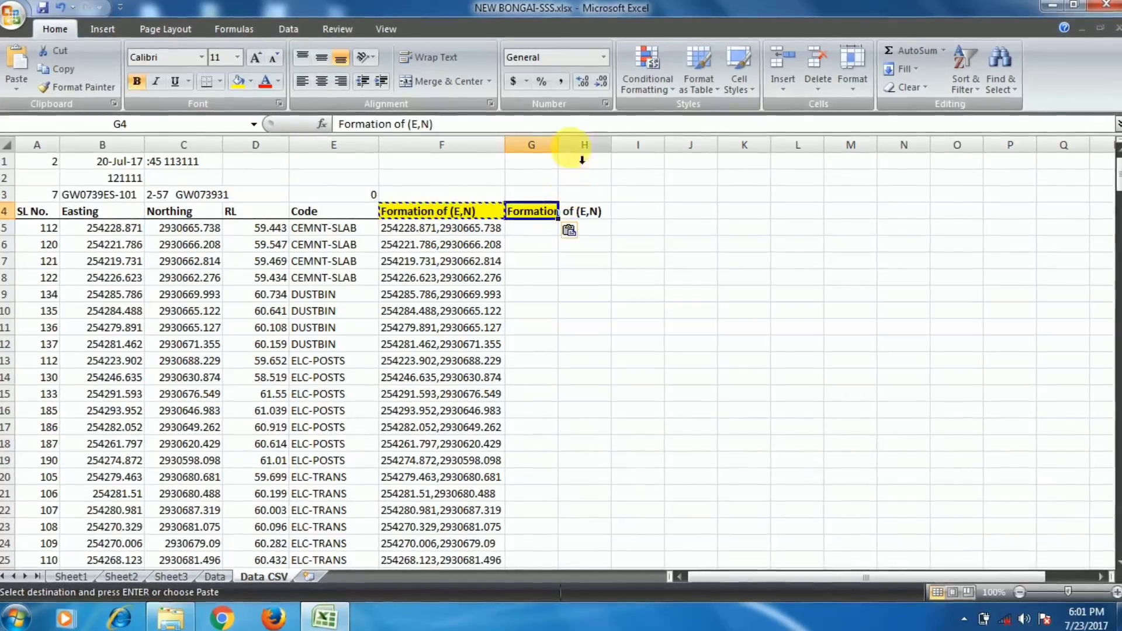
double_click(559, 145)
double_click(515, 211)
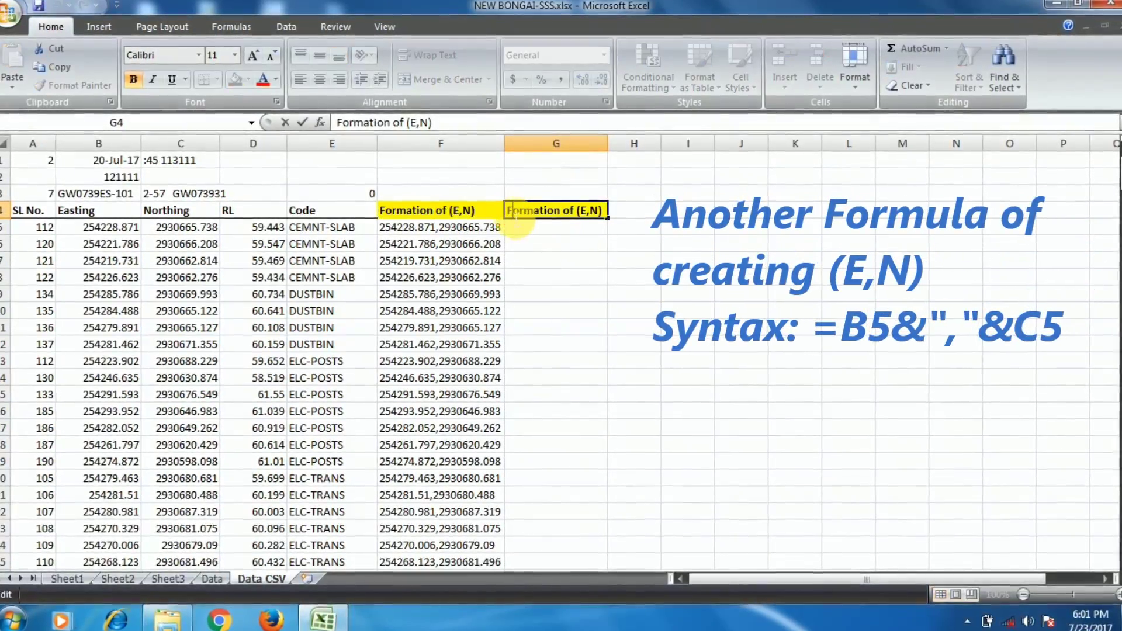
Enter the alternative formula =B5&","&C5 in cell G5 to join the Easting and Northing.
left_click(549, 227)
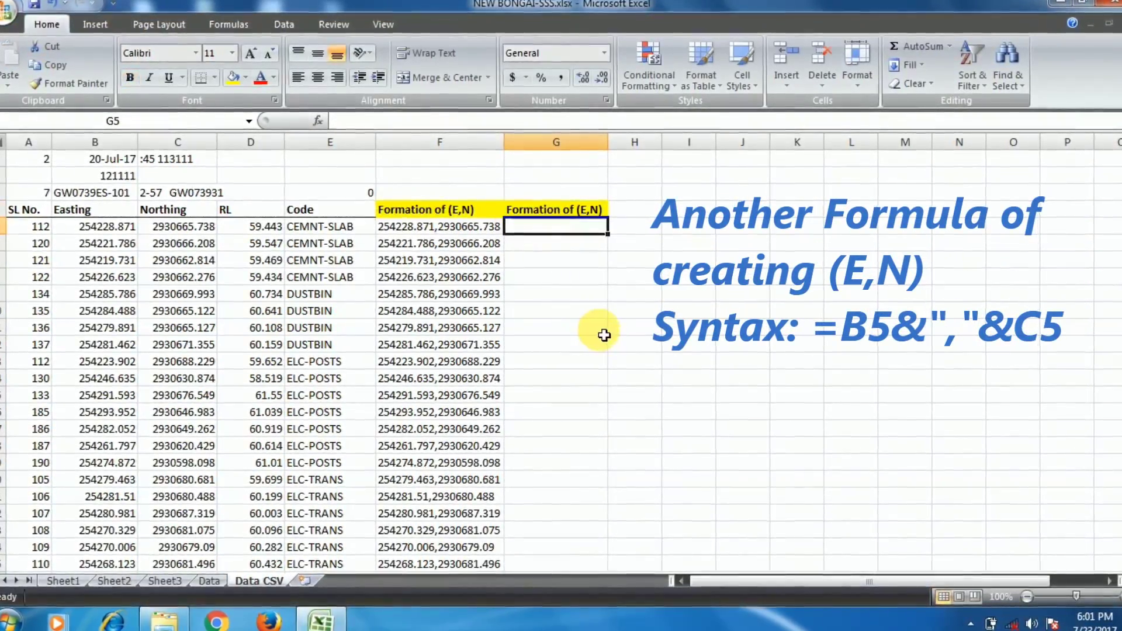
type("=B5")
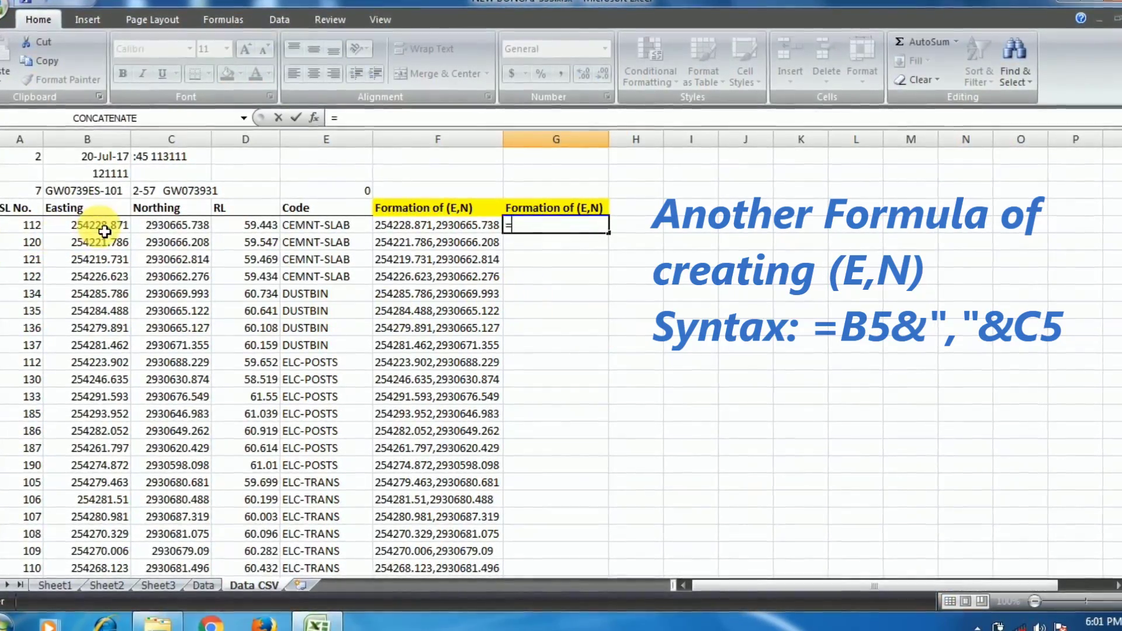
type("&")
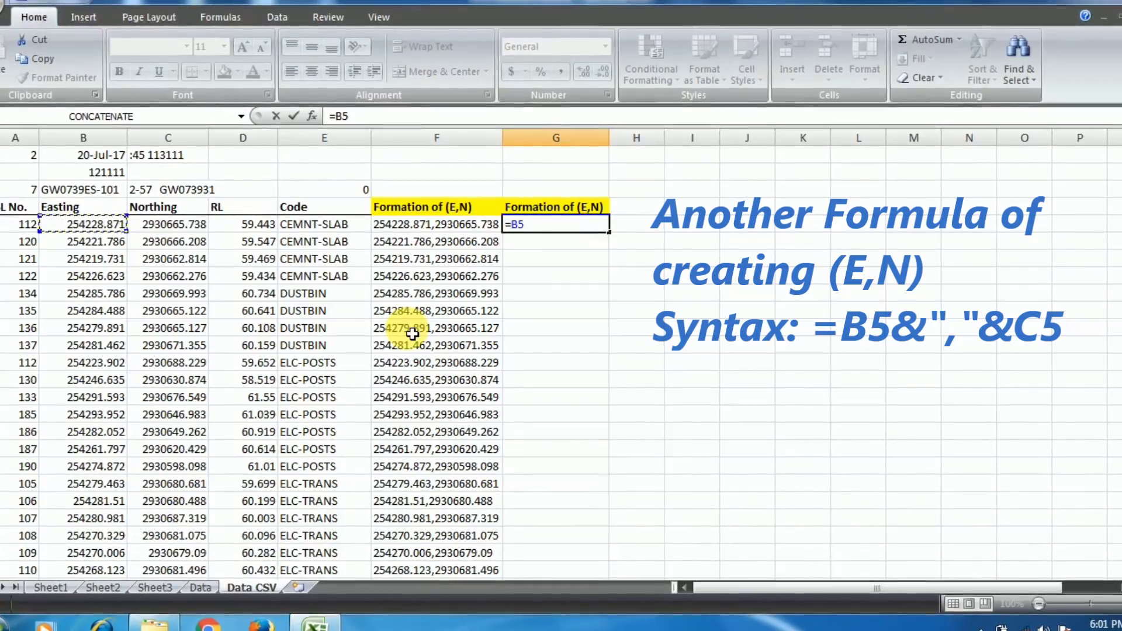
type("\"")
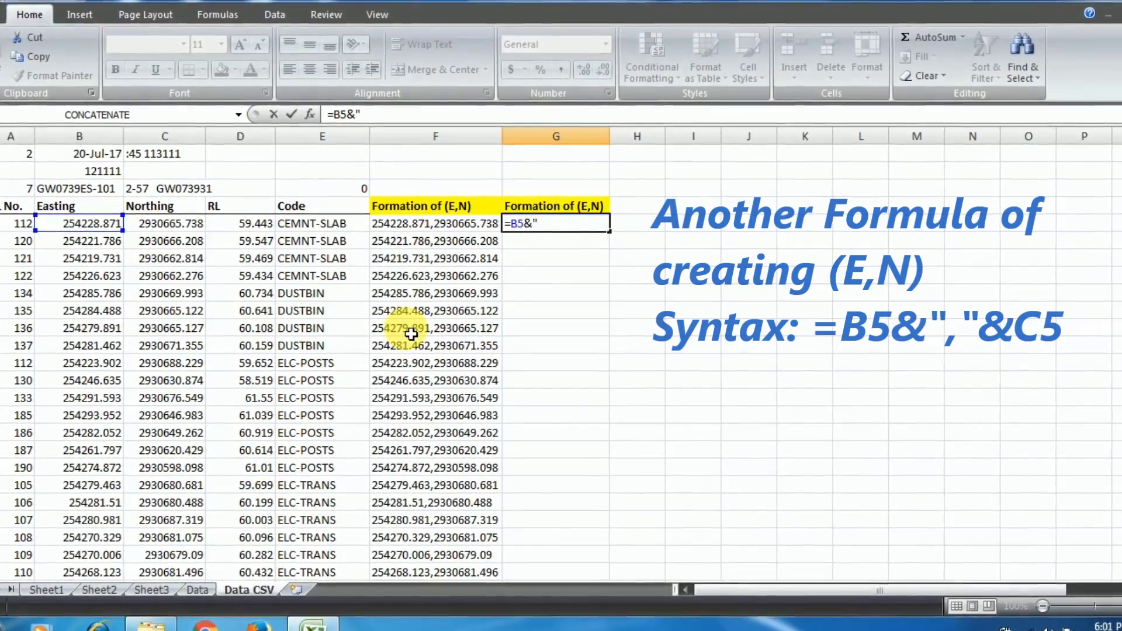
type(",\"")
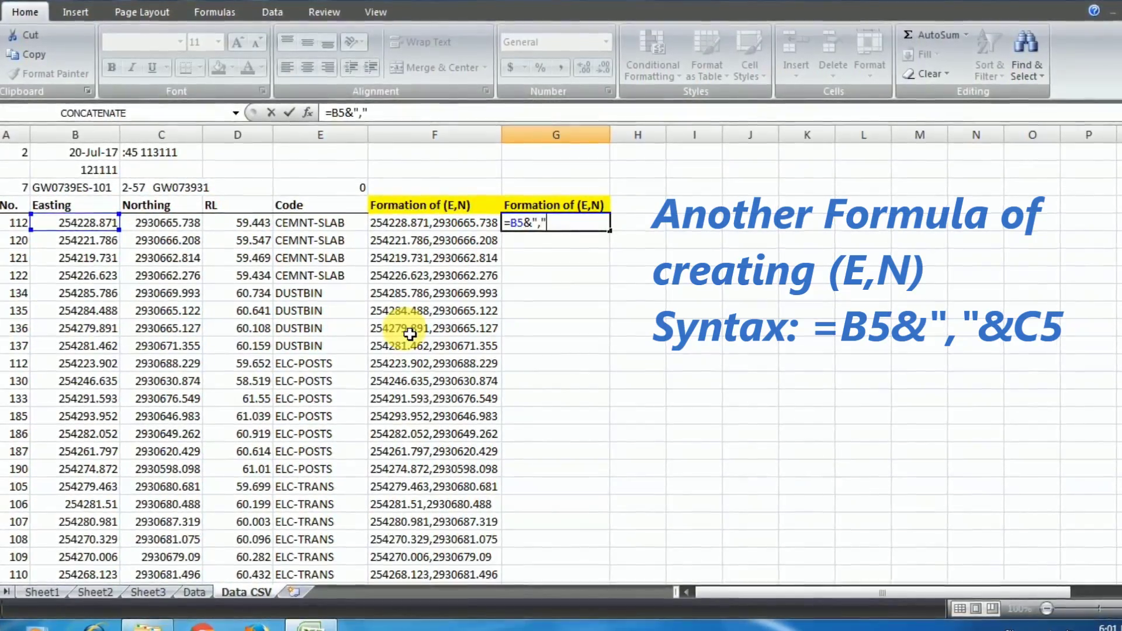
type("&")
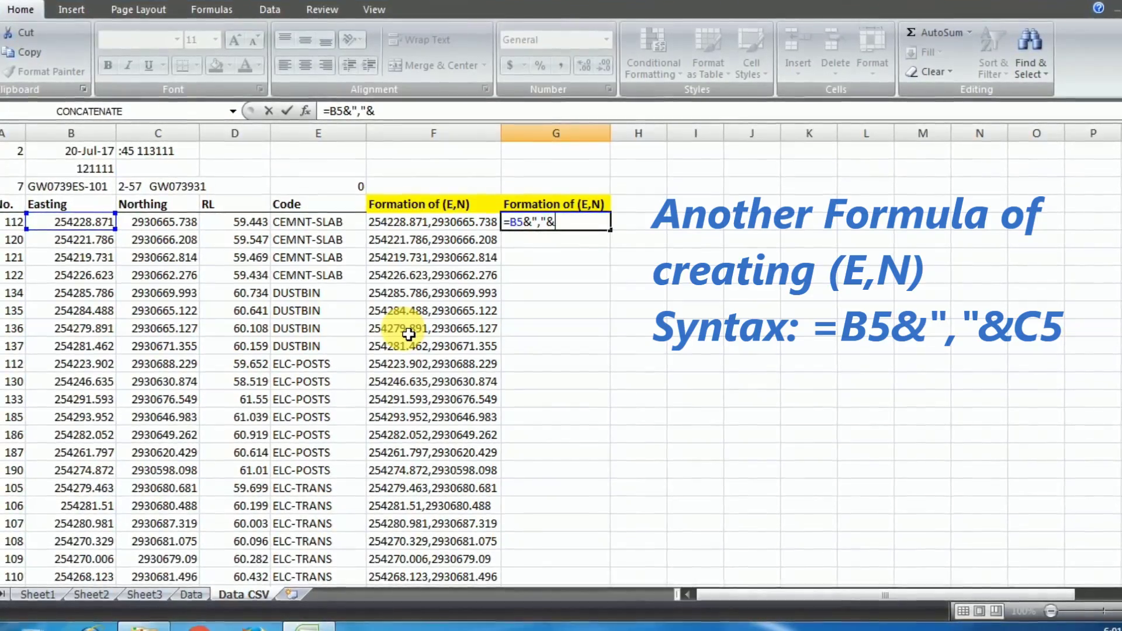
left_click(157, 222)
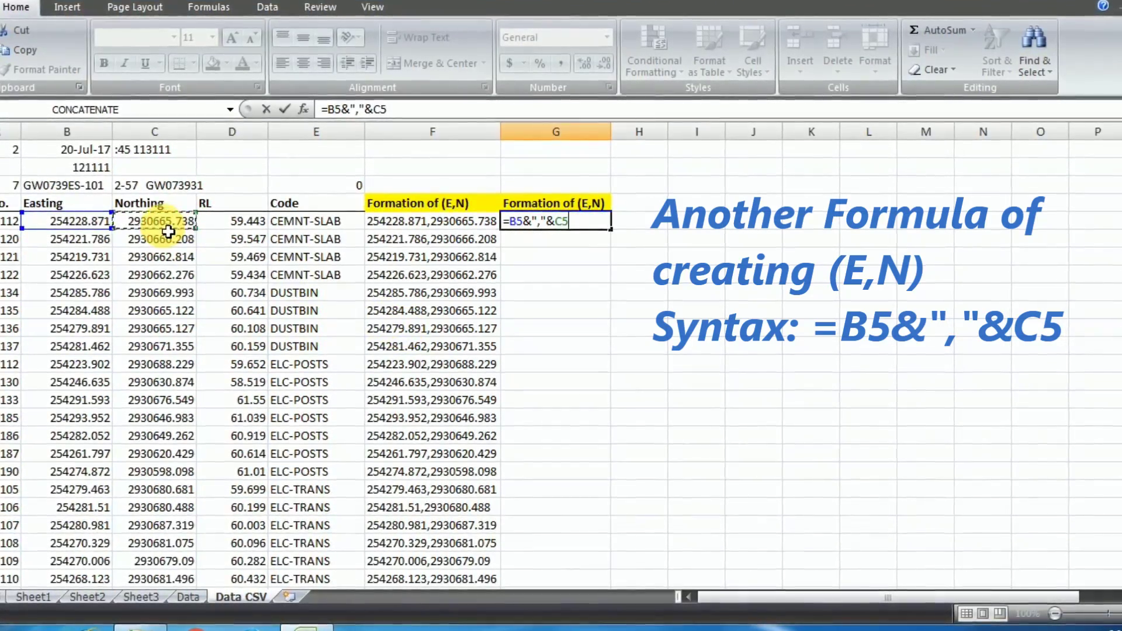
key("Return")
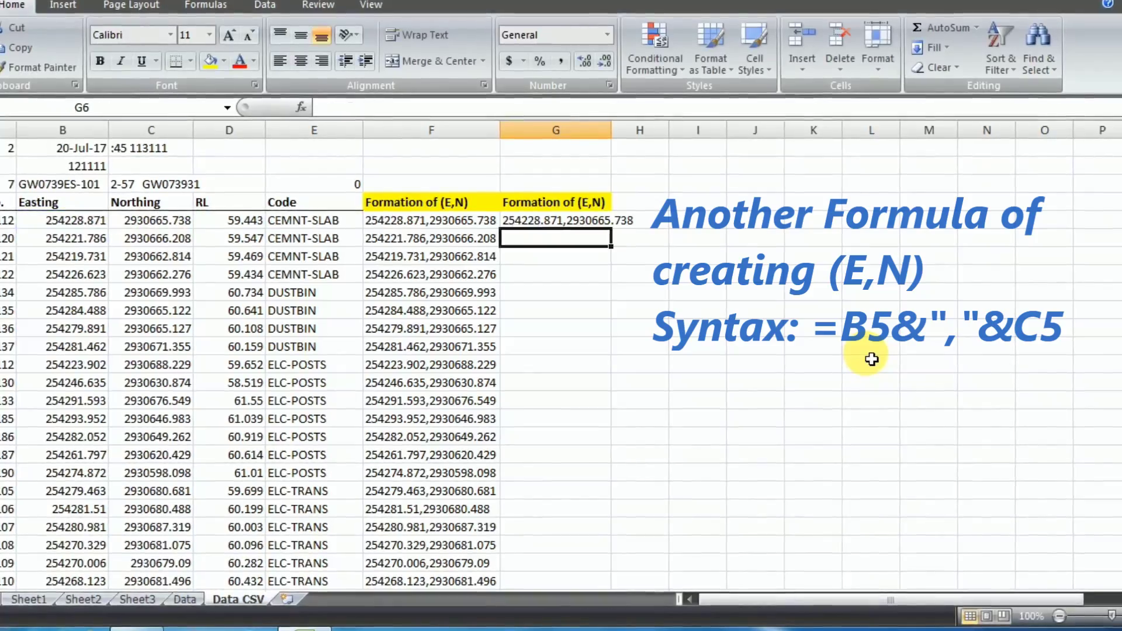
Fit column G to its coordinate pair and fill the G5 formula down to the last survey row.
double_click(612, 129)
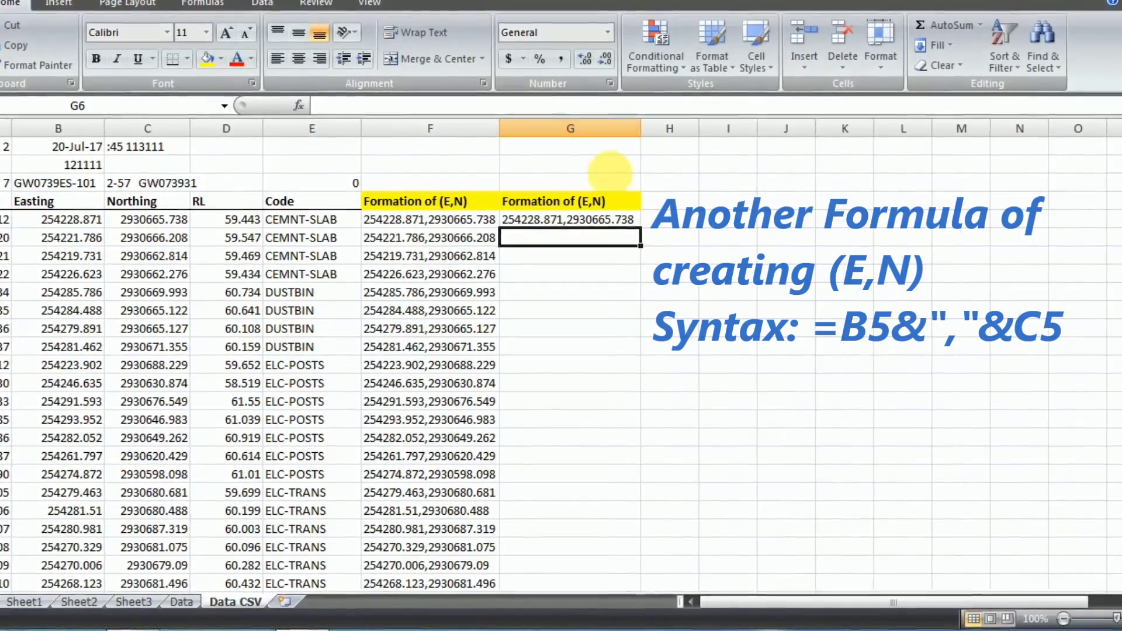
left_click(526, 219)
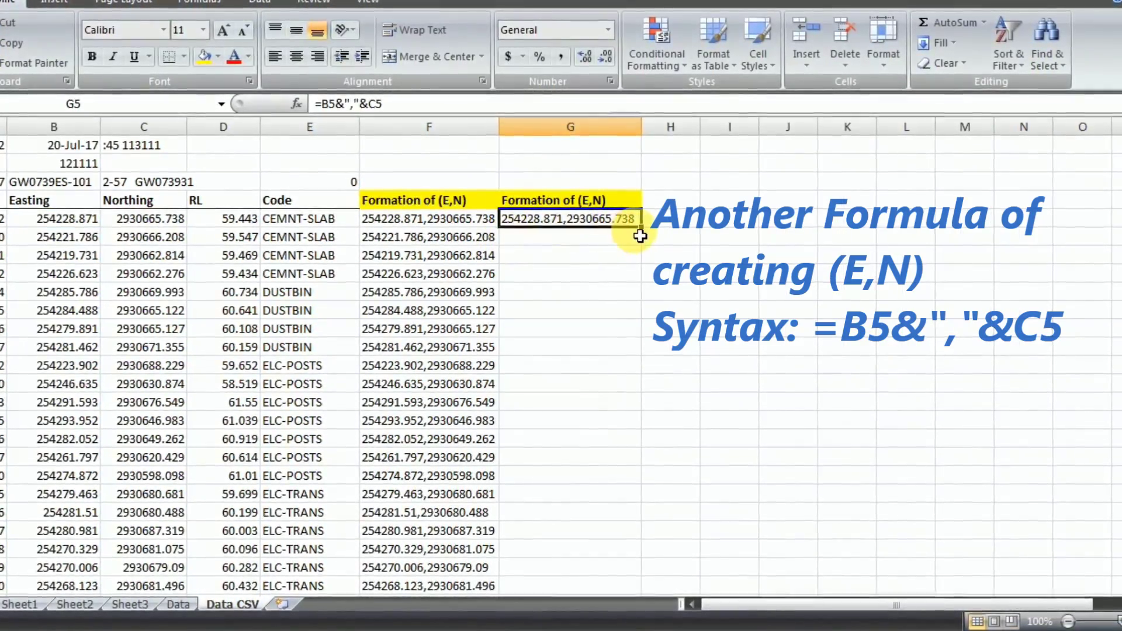
double_click(641, 228)
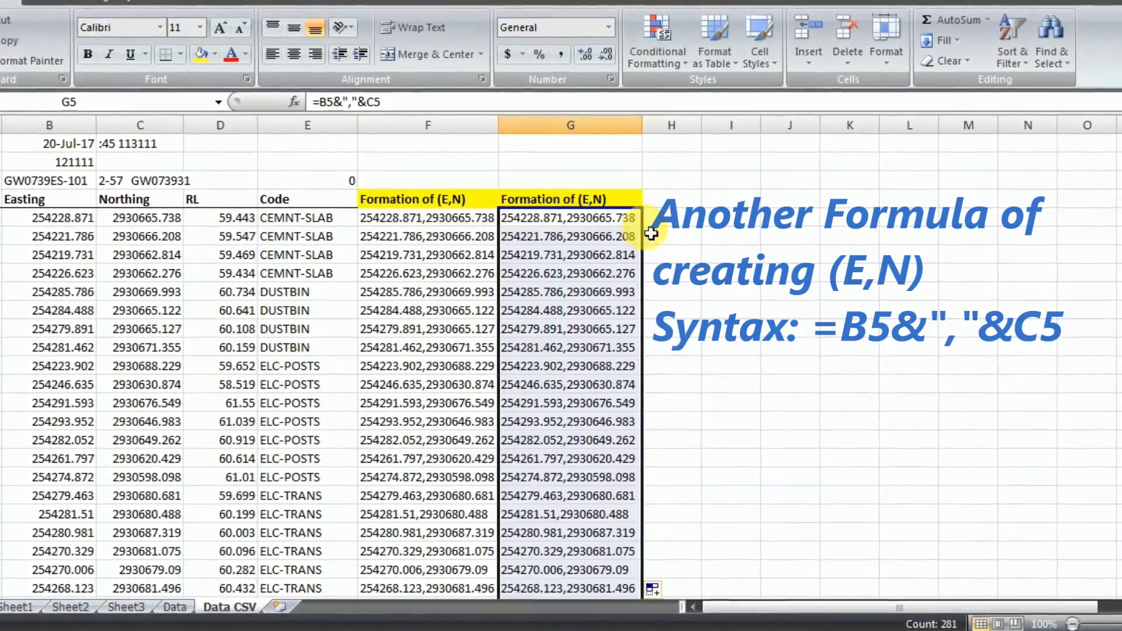
scroll(611, 281, "down", 10)
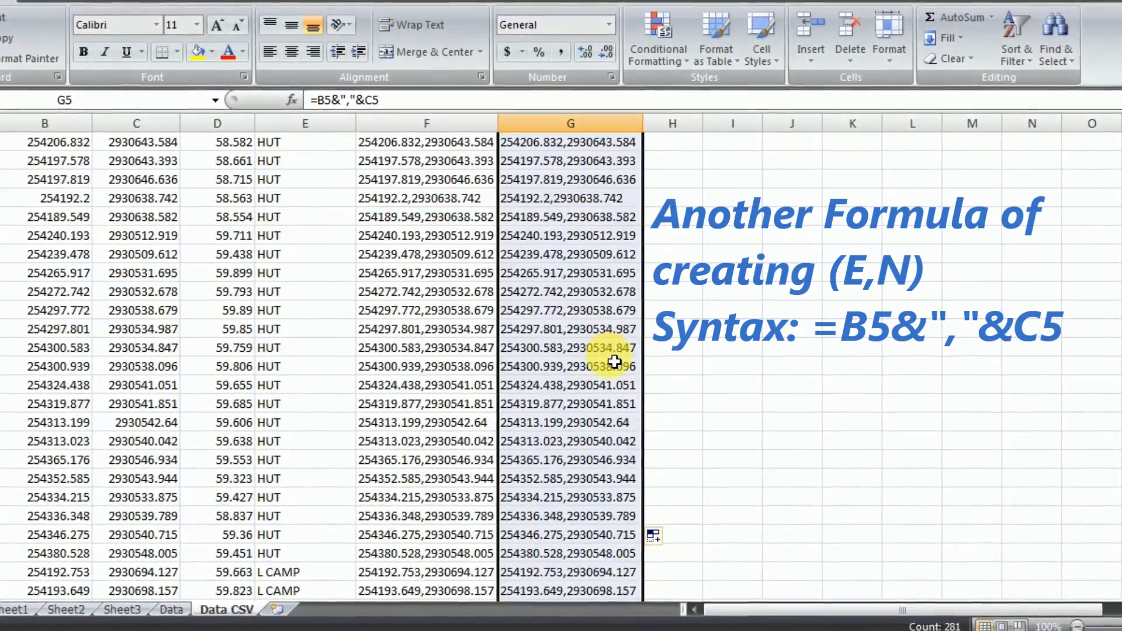
scroll(613, 363, "up", 10)
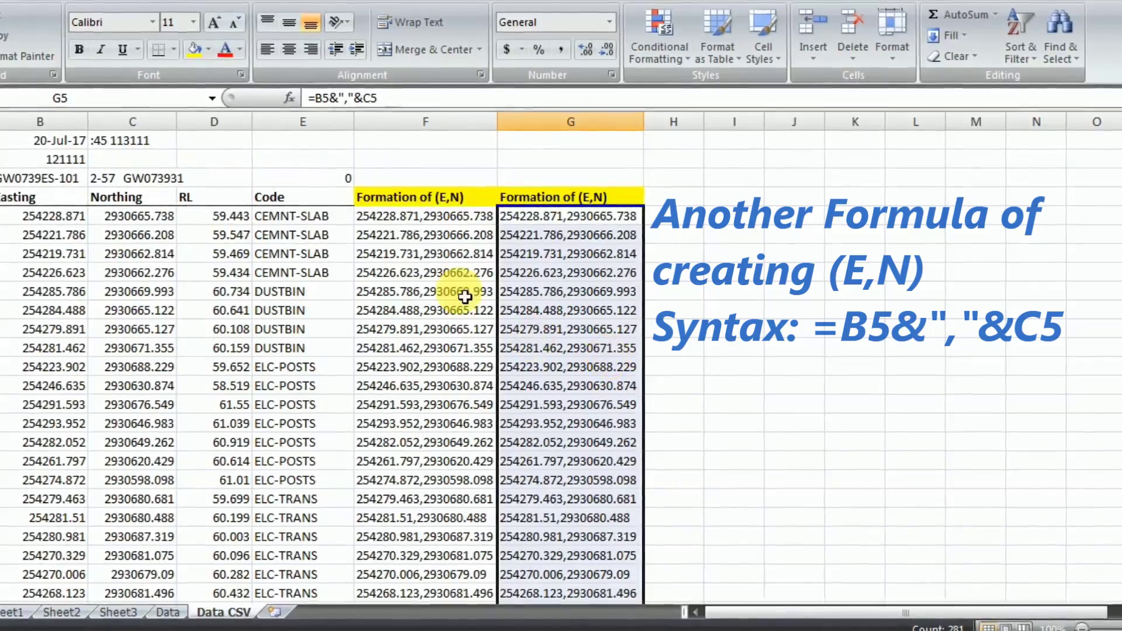
Review the CONCATENATE formula in F5 and delete the duplicate column G.
left_click(386, 216)
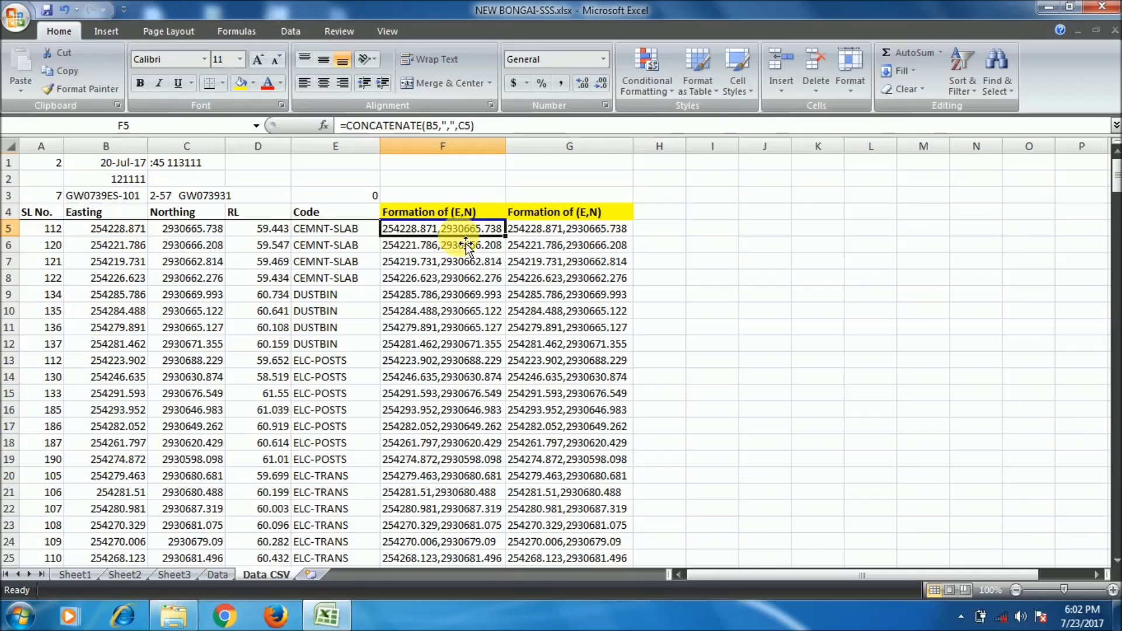
left_click(459, 260)
left_click(459, 228)
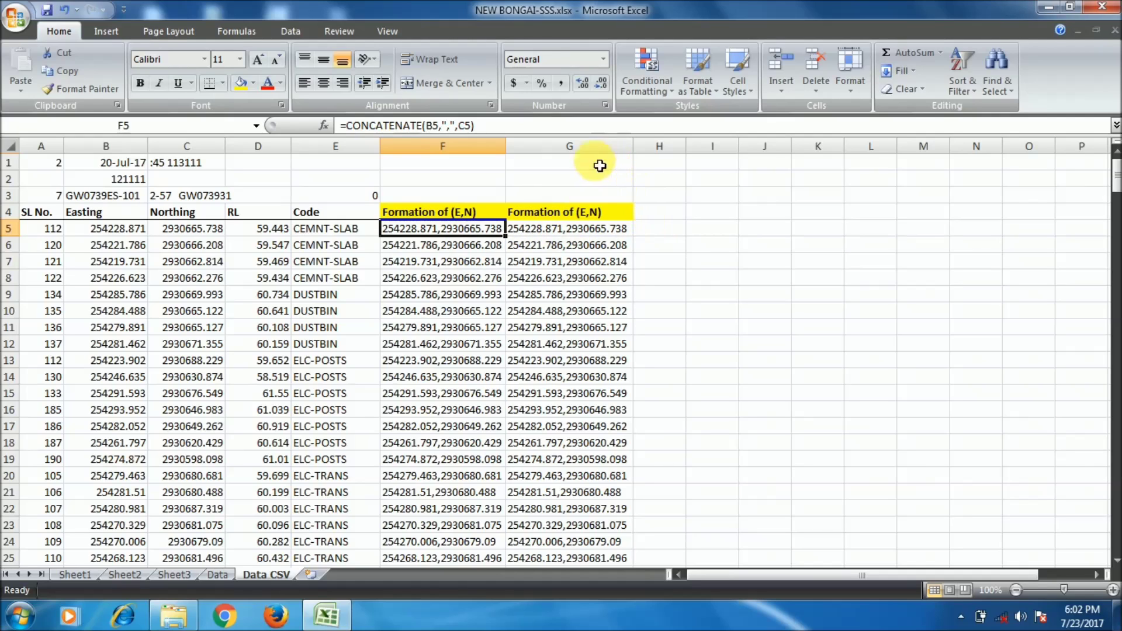
left_click(589, 147)
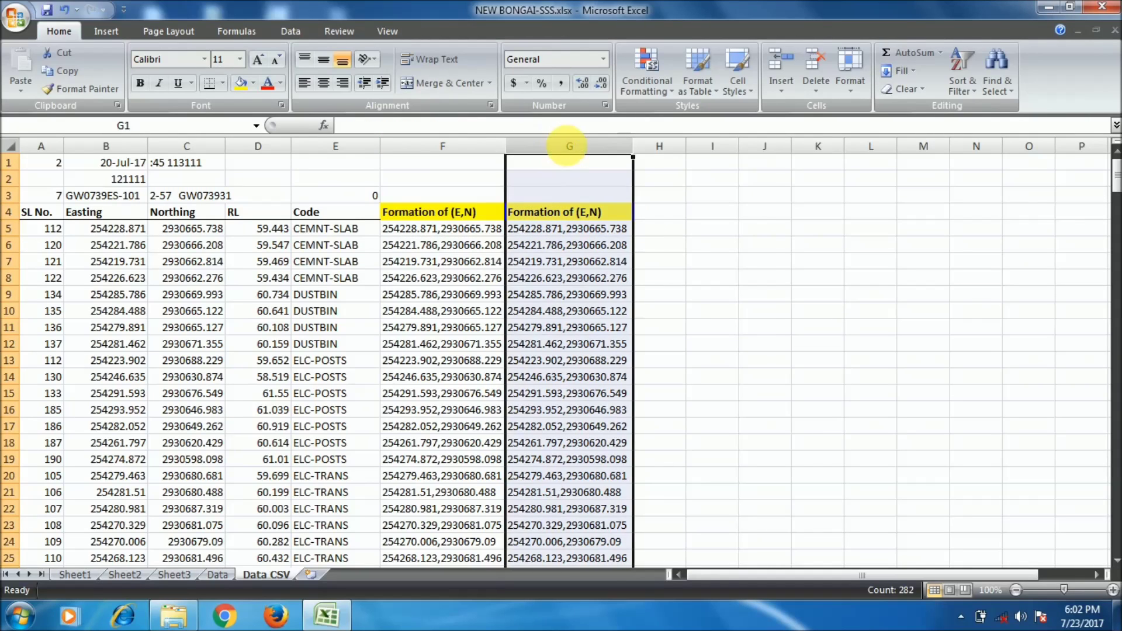
right_click(571, 148)
left_click(609, 248)
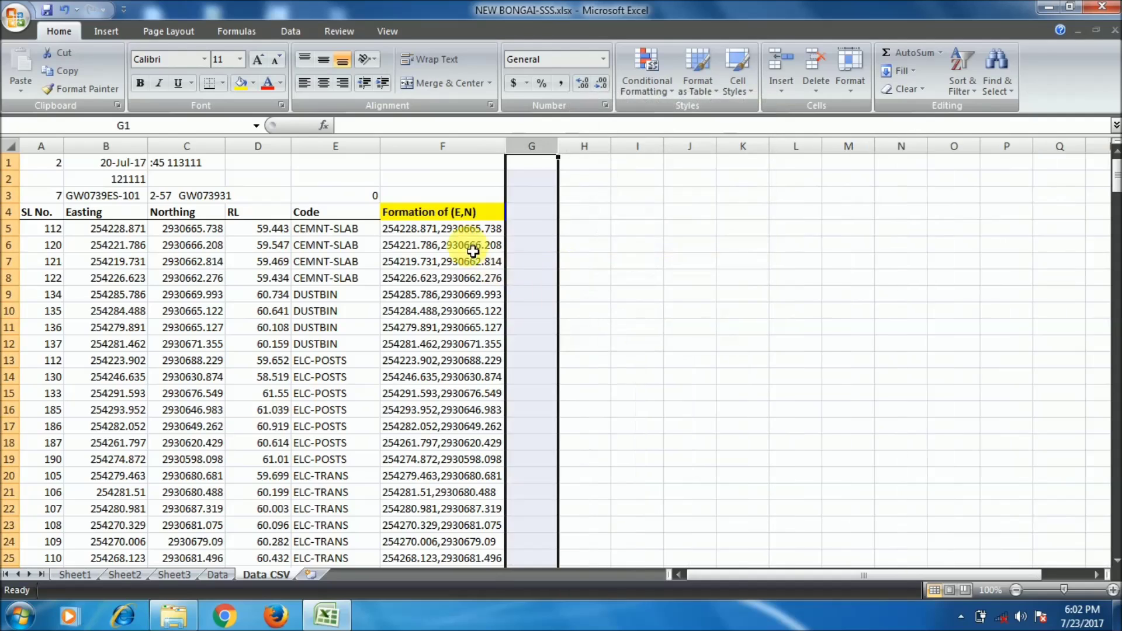
left_click(462, 231)
left_click(552, 214)
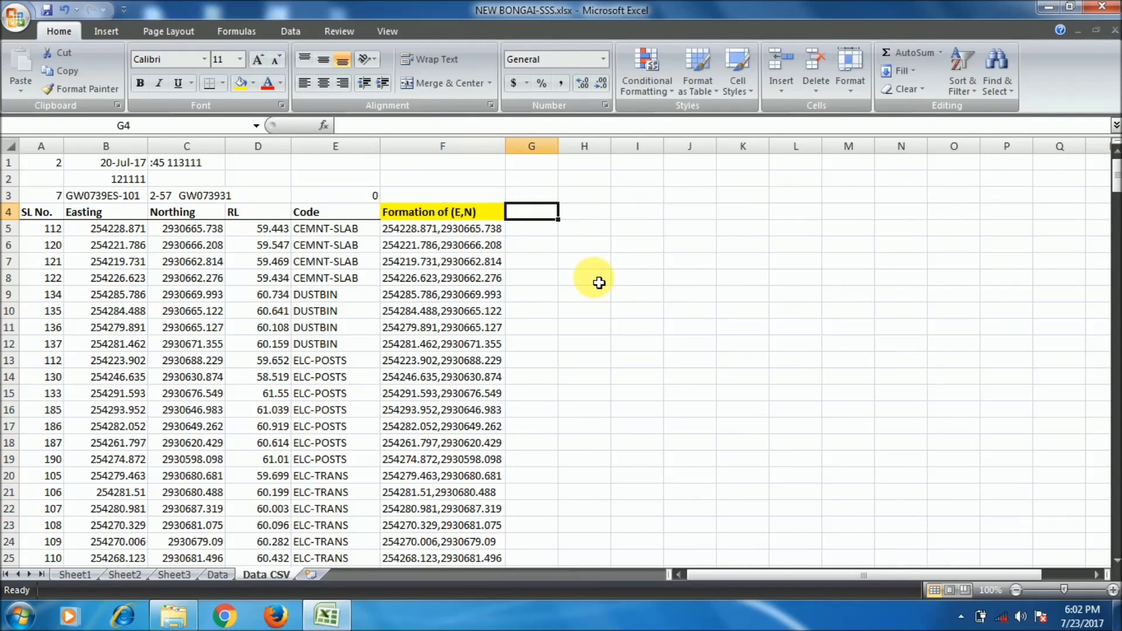
type("iM")
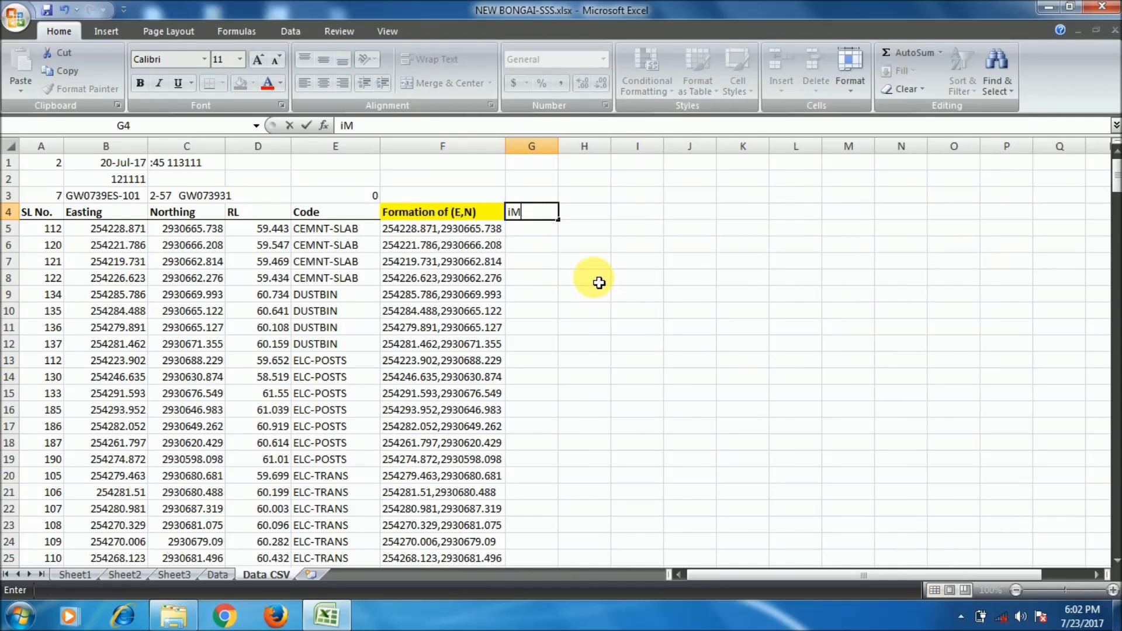
key("Escape")
Enter the note "Importing point into AutoCAD in a single click" in cell G3, above the heading row.
left_click(558, 195)
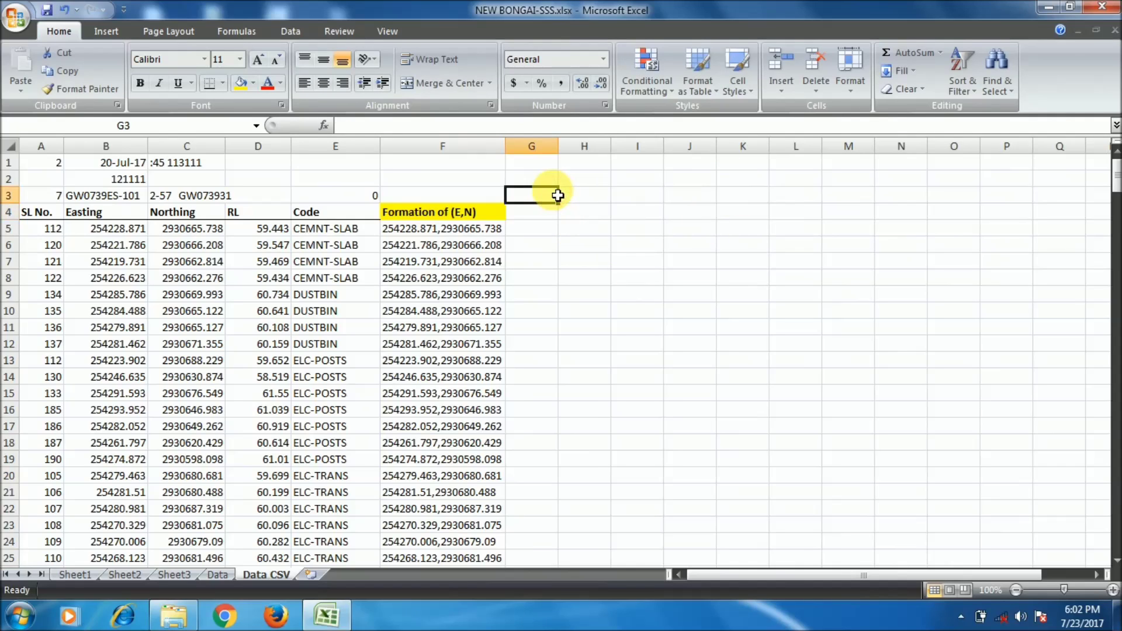
type("Impo")
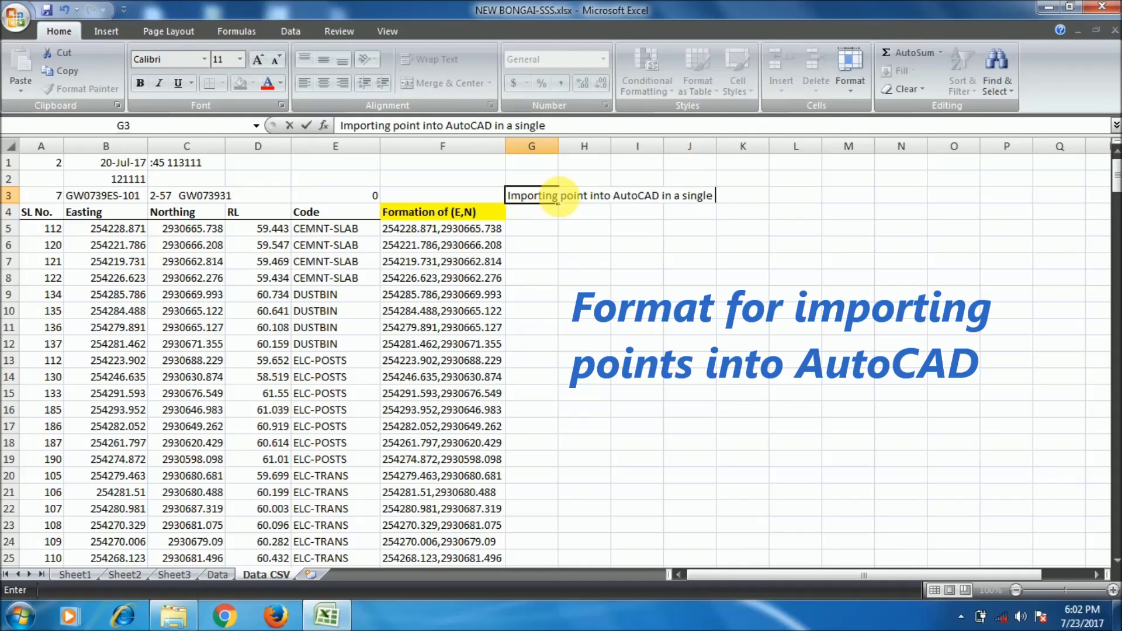
type("k")
key("Return")
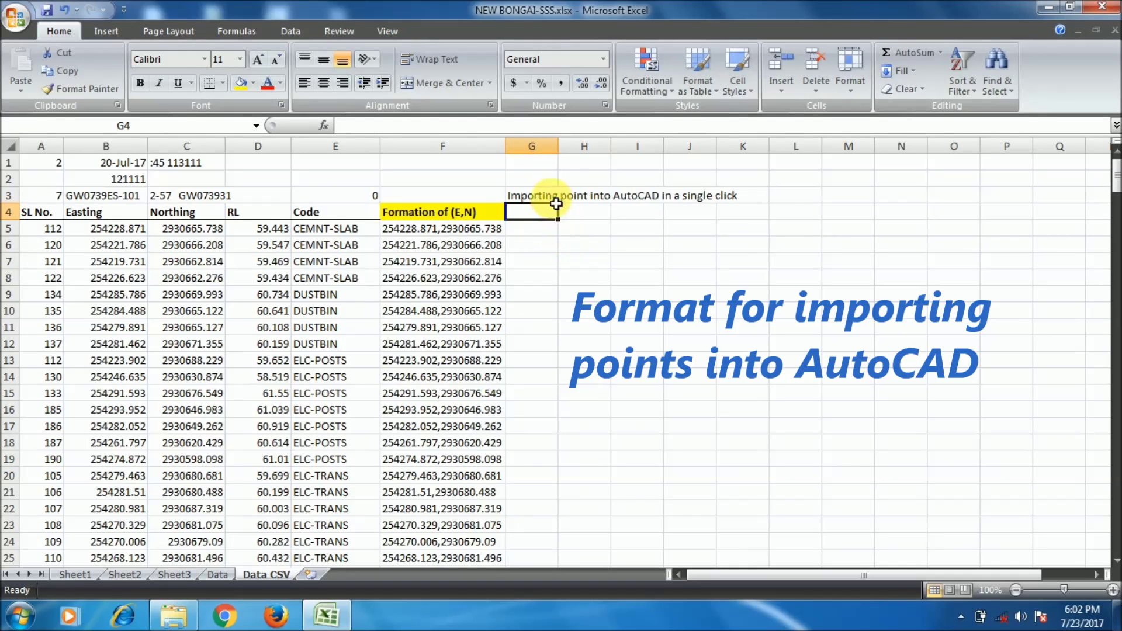
left_click_drag(533, 196, 678, 198)
key("Down")
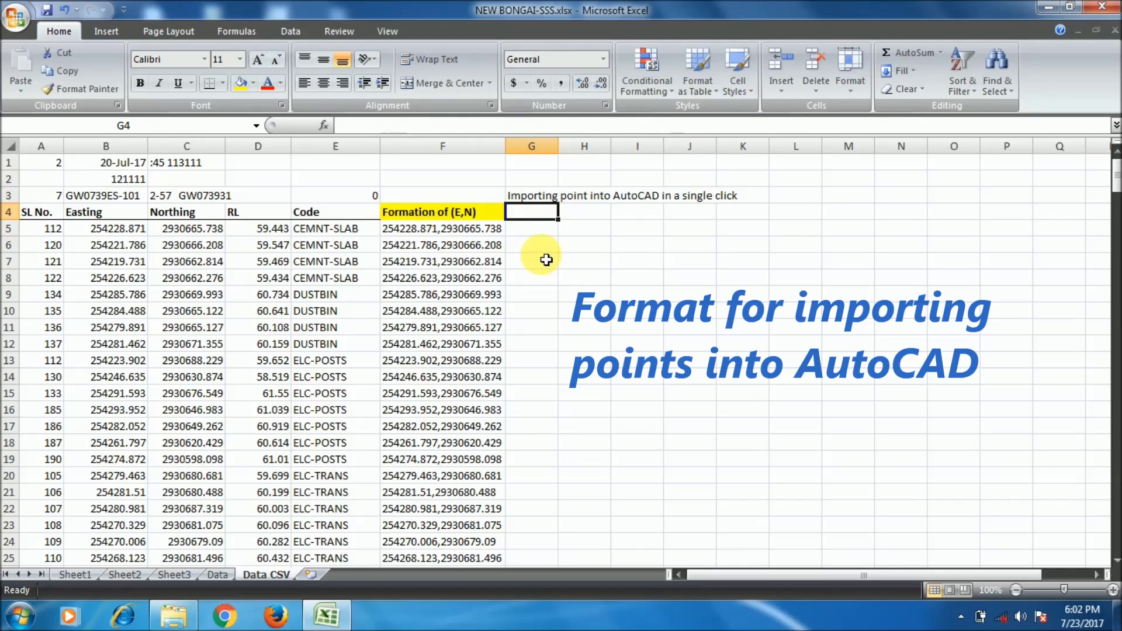
Enter the headings "Command" in G4 and "(E,N)" in H4, and widen column G to fit its heading.
type("Comm")
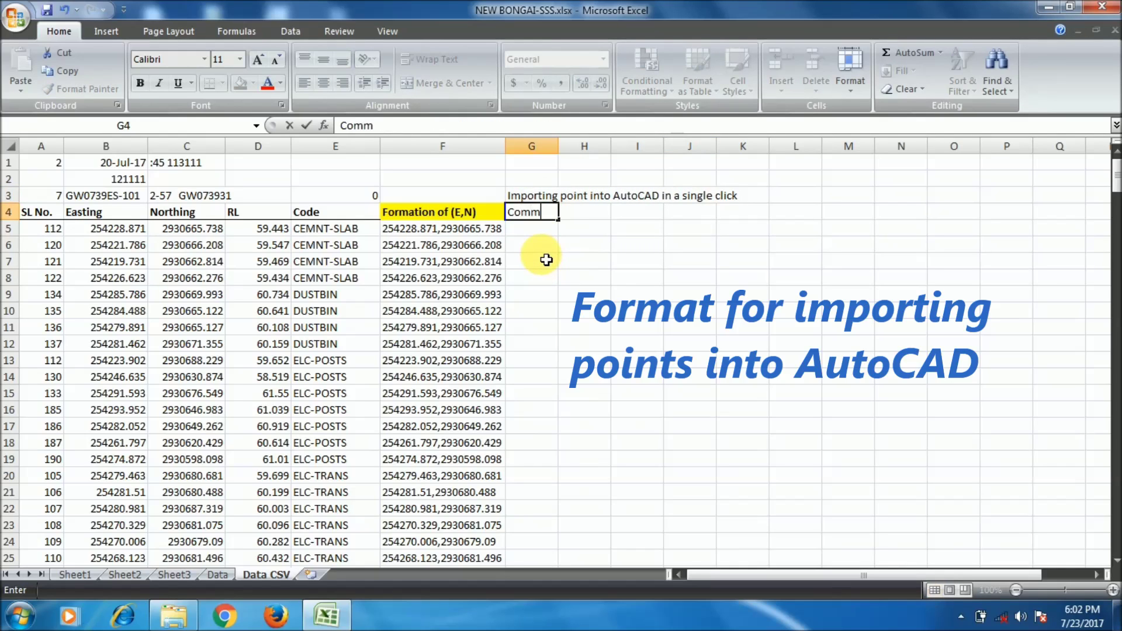
type("and")
key("Tab")
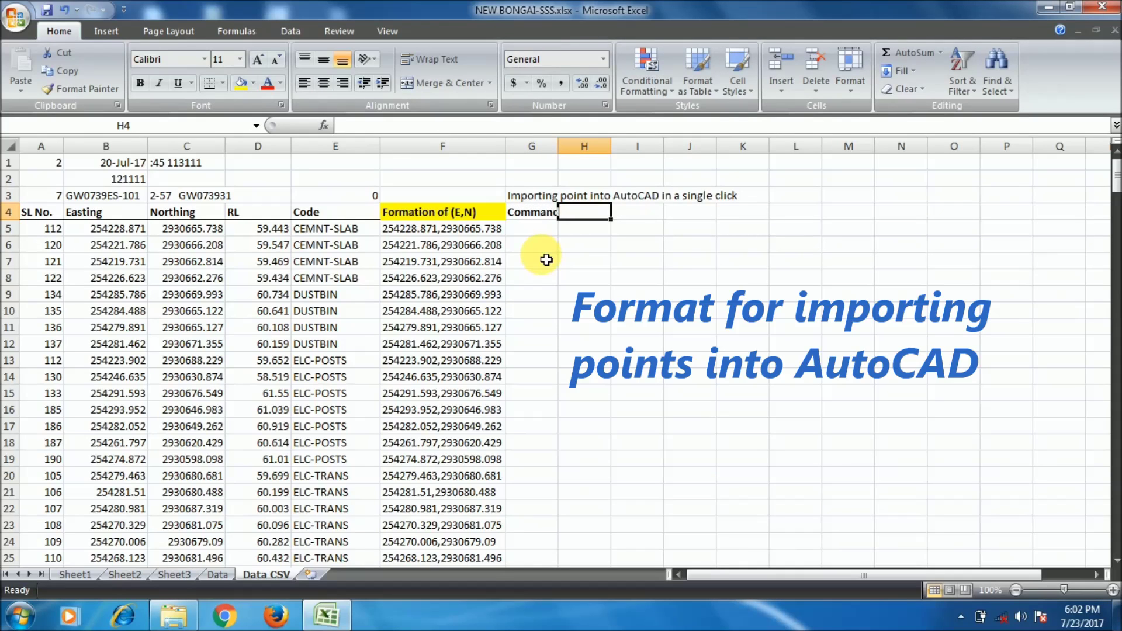
type("(")
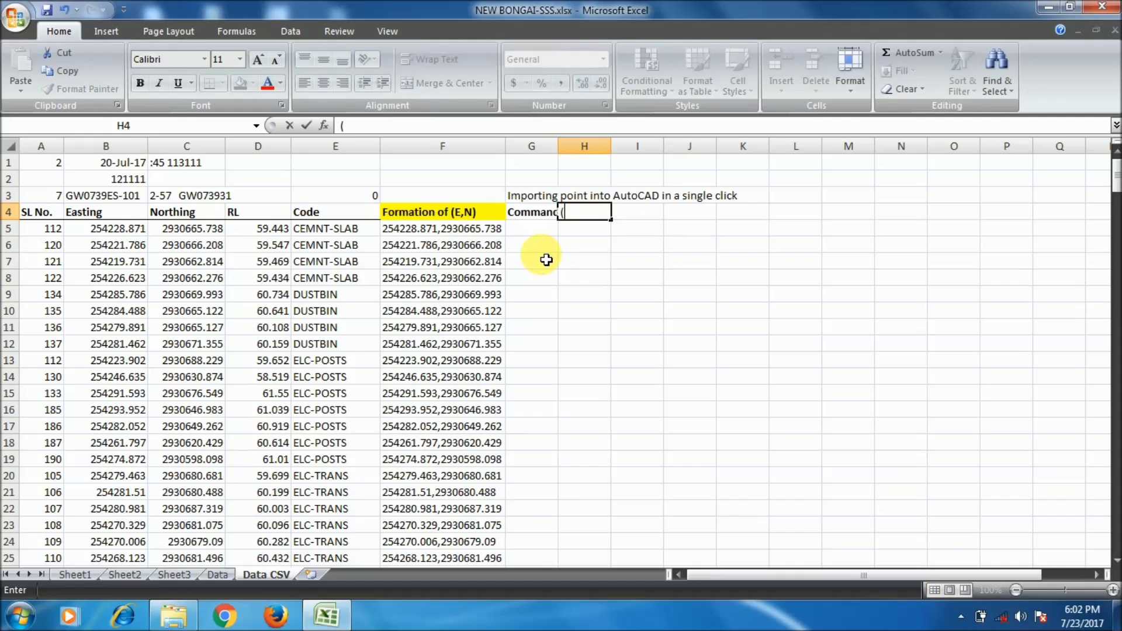
type("E,N)")
key("Return")
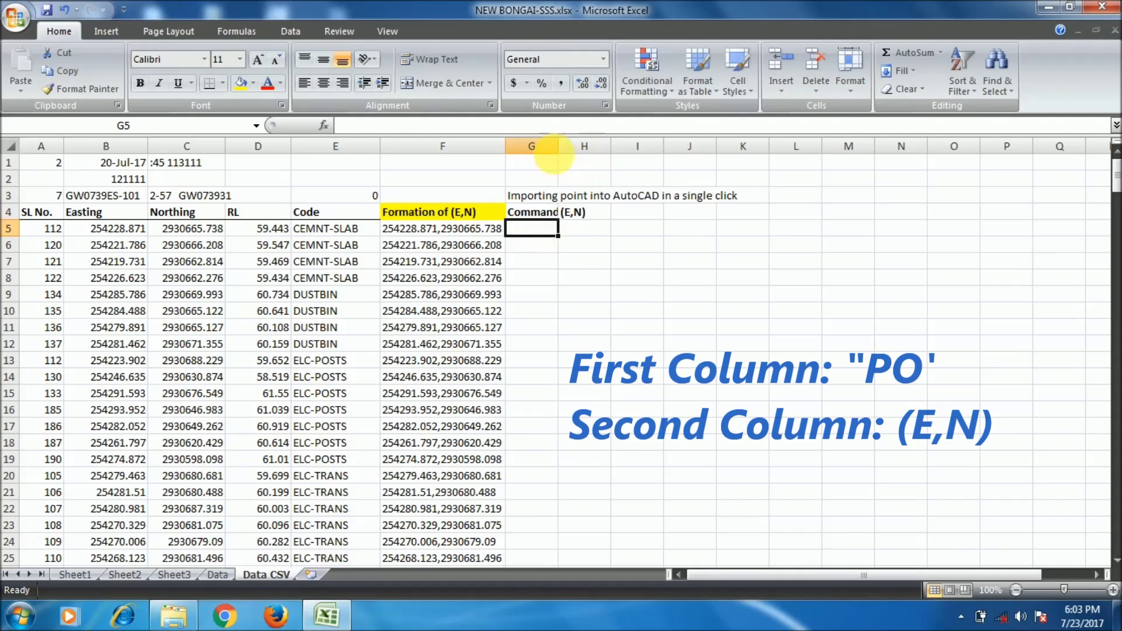
left_click_drag(532, 146, 561, 146)
Enter PO in cell G5 and the formula =F5 in cell H5 to reference the coordinate pair.
left_click(549, 229)
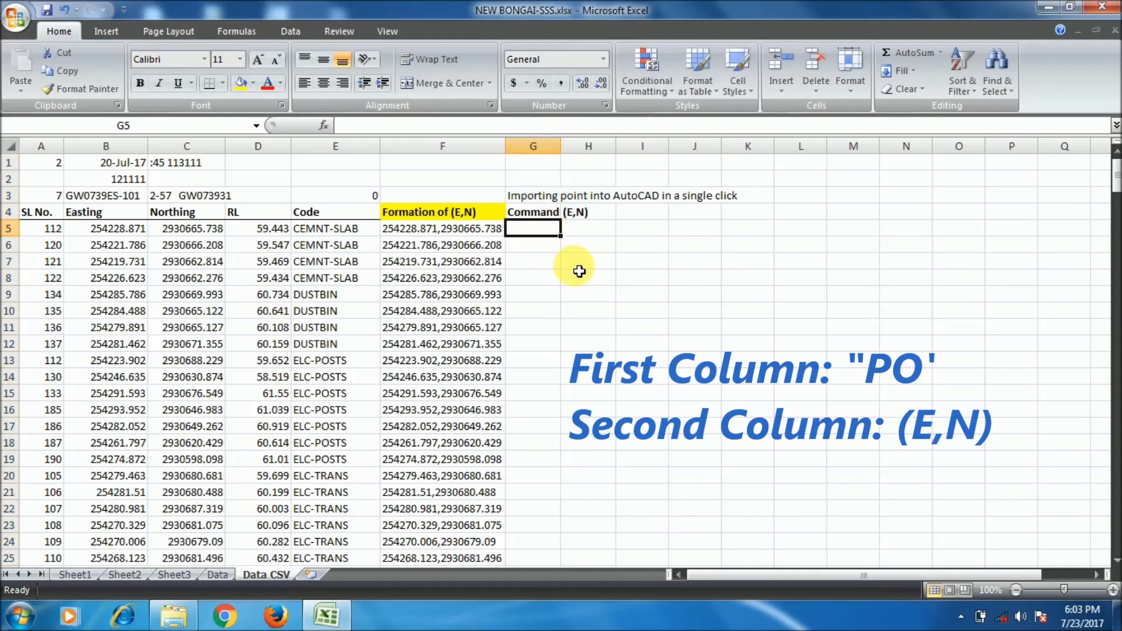
type("PO")
key("Return")
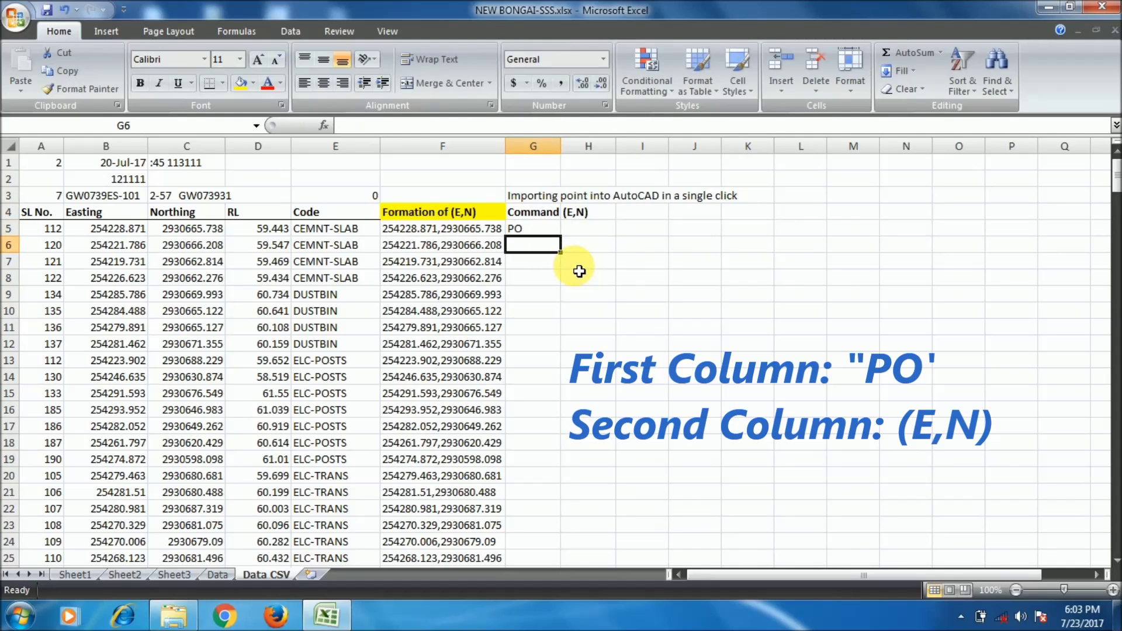
left_click(585, 229)
type("=")
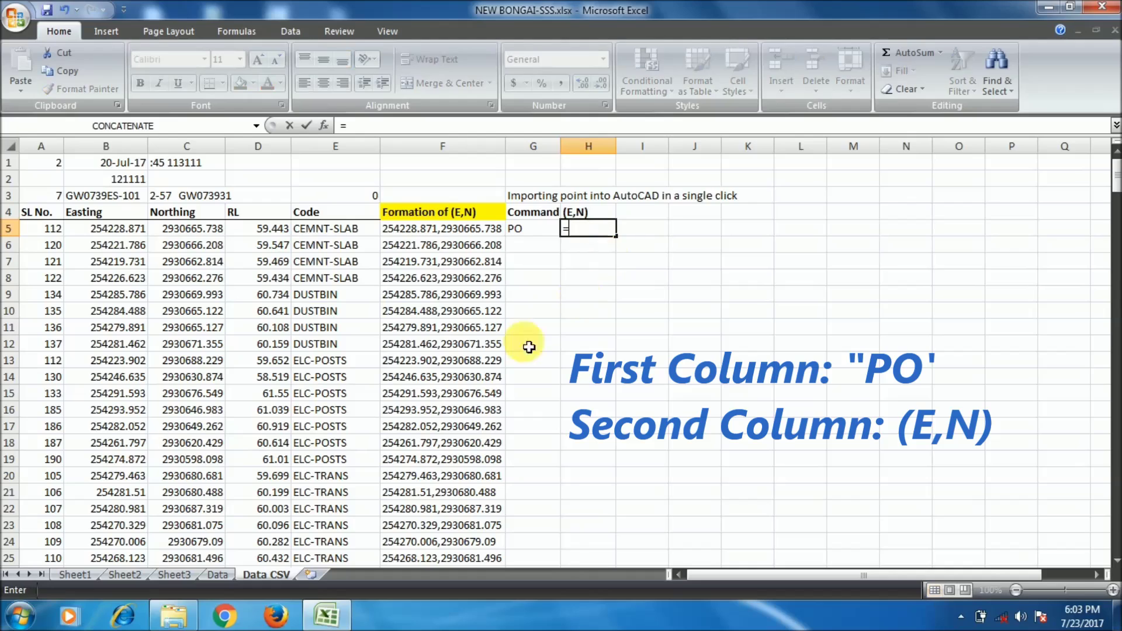
left_click(444, 235)
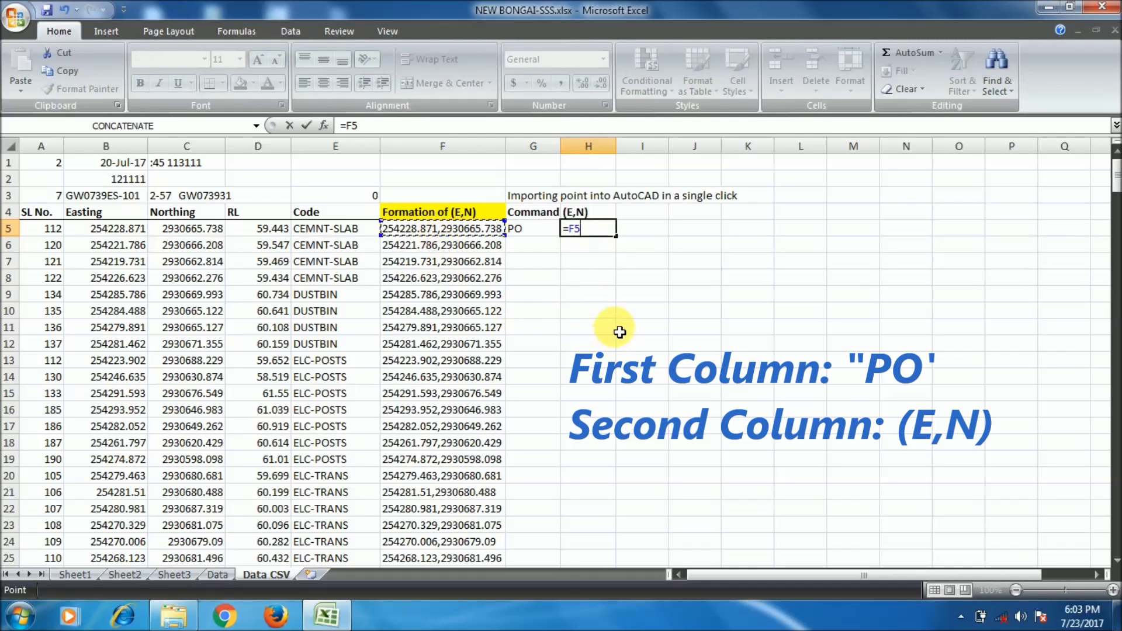
key("Return")
Fit column H to its coordinate pair and fill G5:H5 down to the last survey row.
left_click(616, 234)
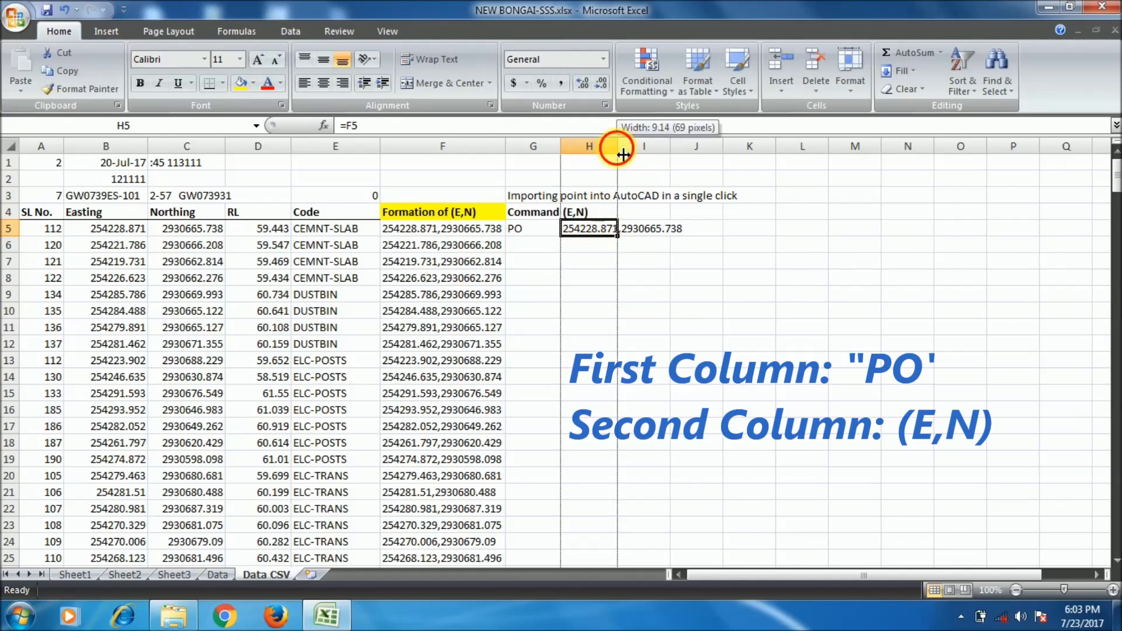
double_click(616, 146)
left_click_drag(529, 229, 710, 339)
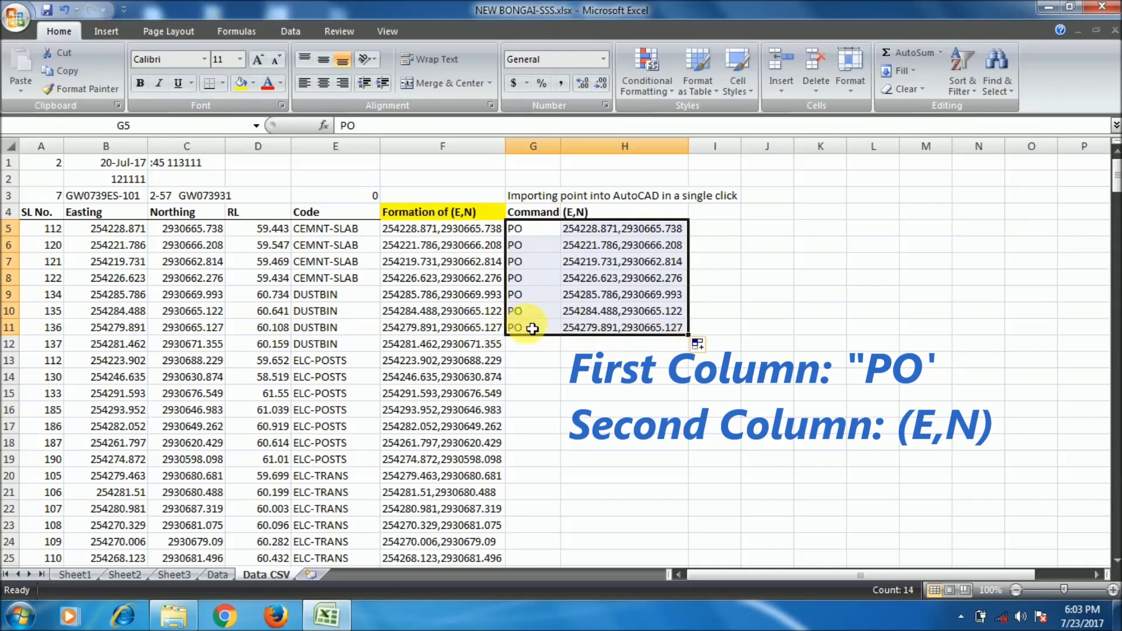
left_click_drag(529, 328, 672, 329)
double_click(697, 342)
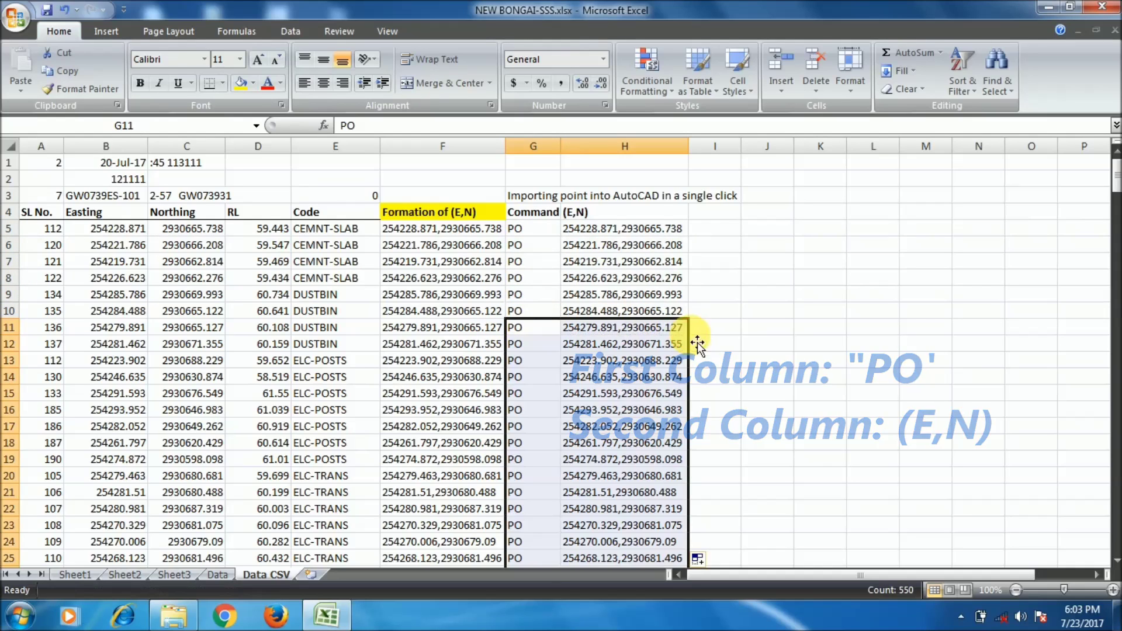
left_click(584, 261)
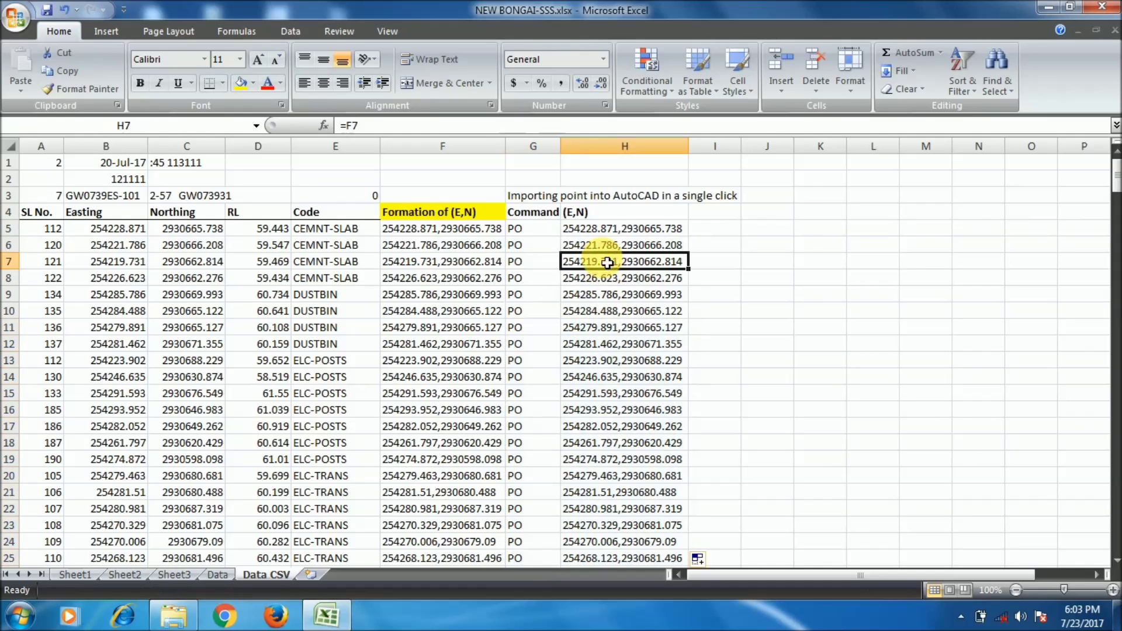
left_click_drag(590, 294, 719, 316)
left_click(538, 228)
left_click(706, 234)
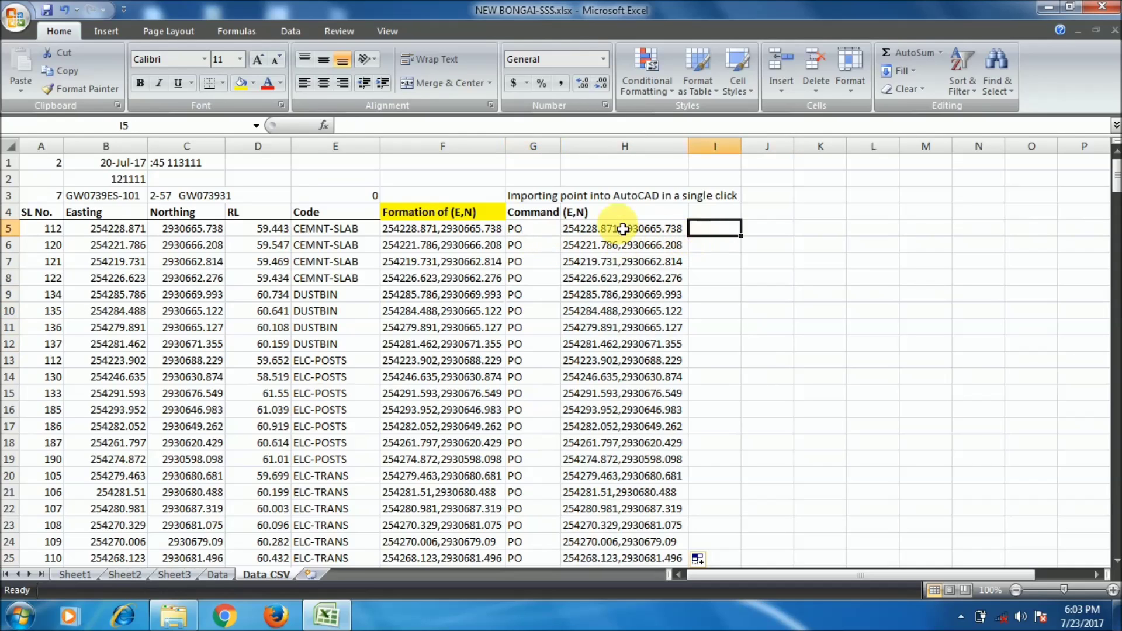
Widen column H so the note in G3 fits across G and H, and fill G3:H4 with yellow.
left_click(582, 216)
left_click_drag(529, 200, 670, 189)
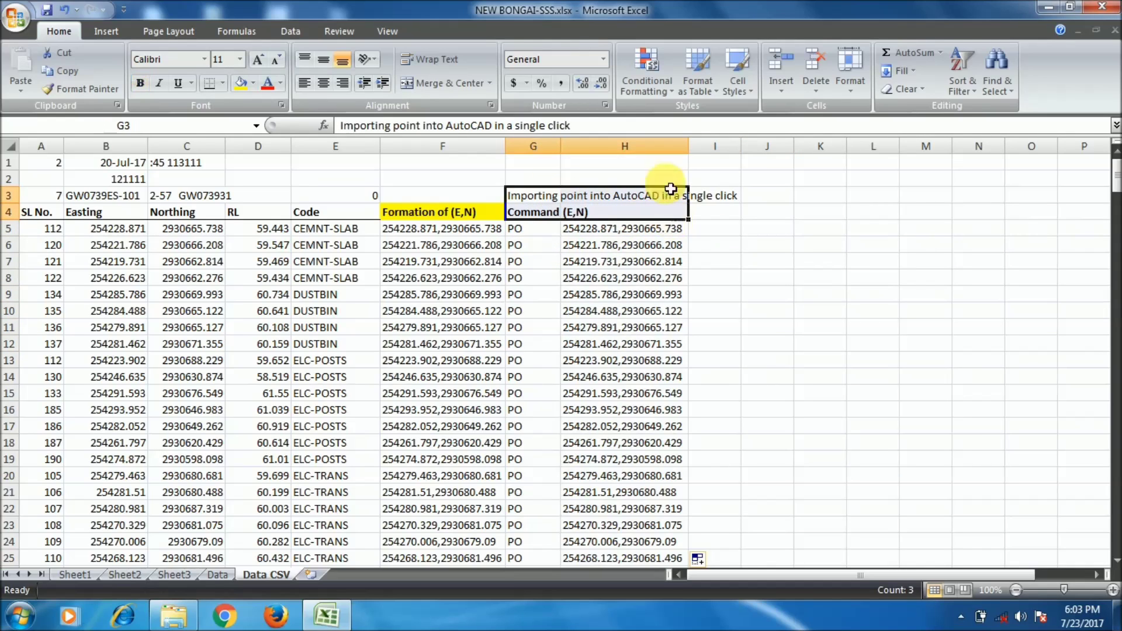
left_click_drag(688, 147, 748, 151)
left_click(596, 296)
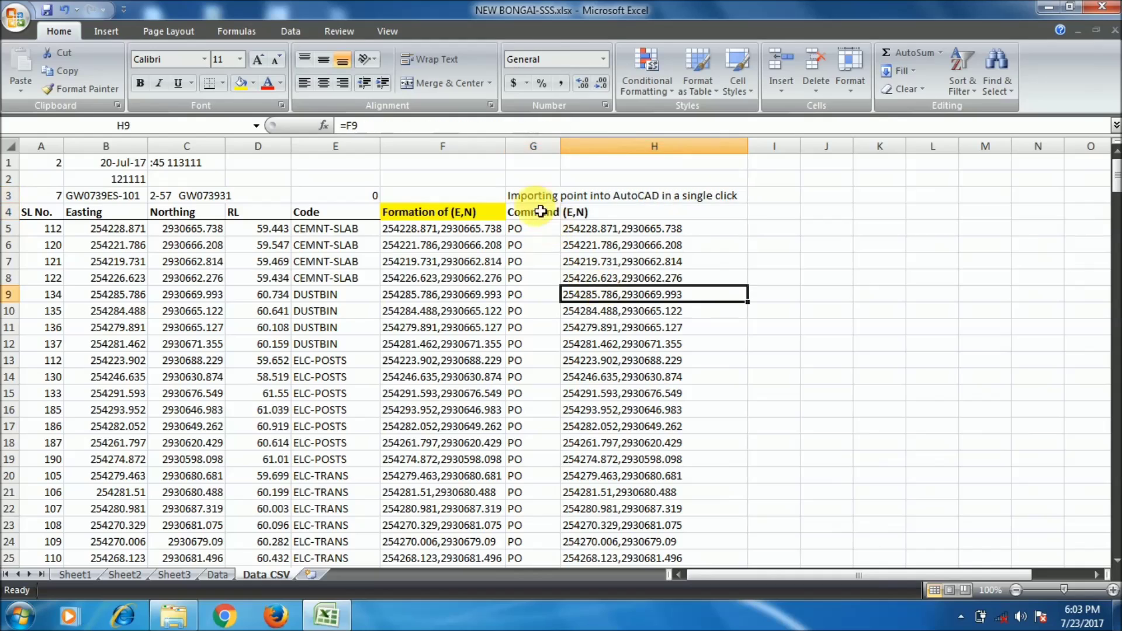
left_click_drag(532, 196, 707, 210)
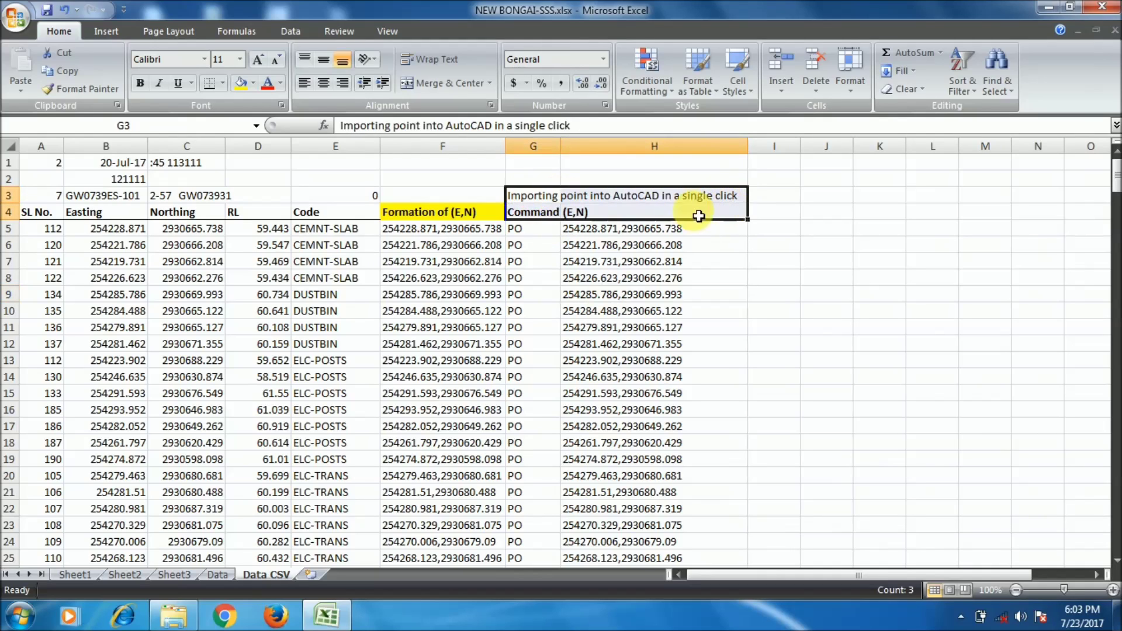
left_click(244, 82)
left_click(701, 277)
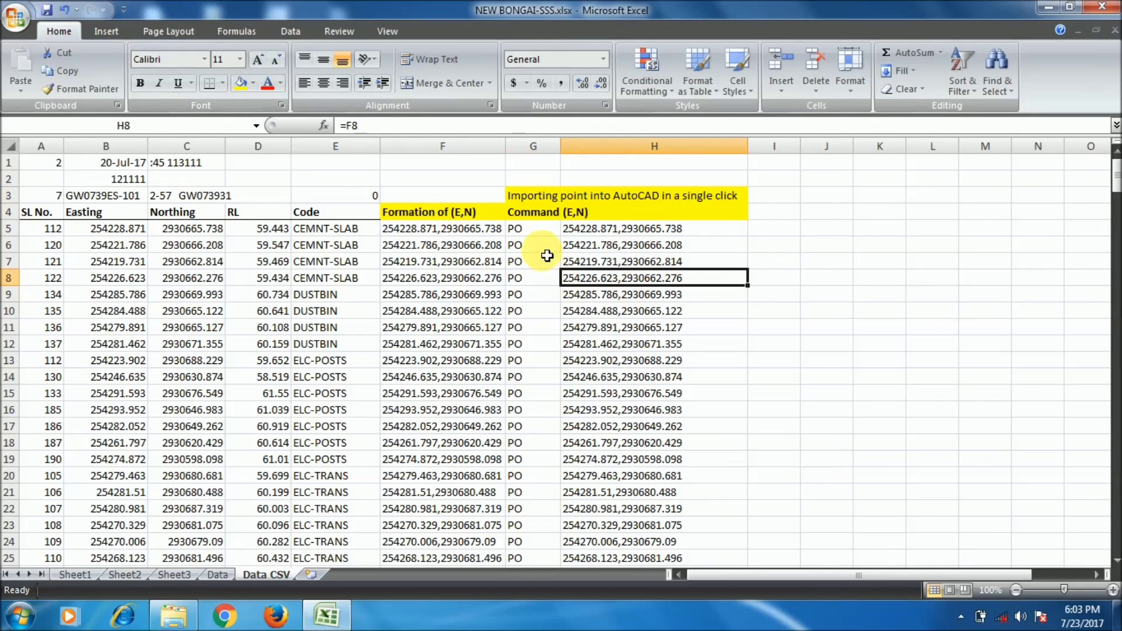
left_click_drag(544, 229, 628, 305)
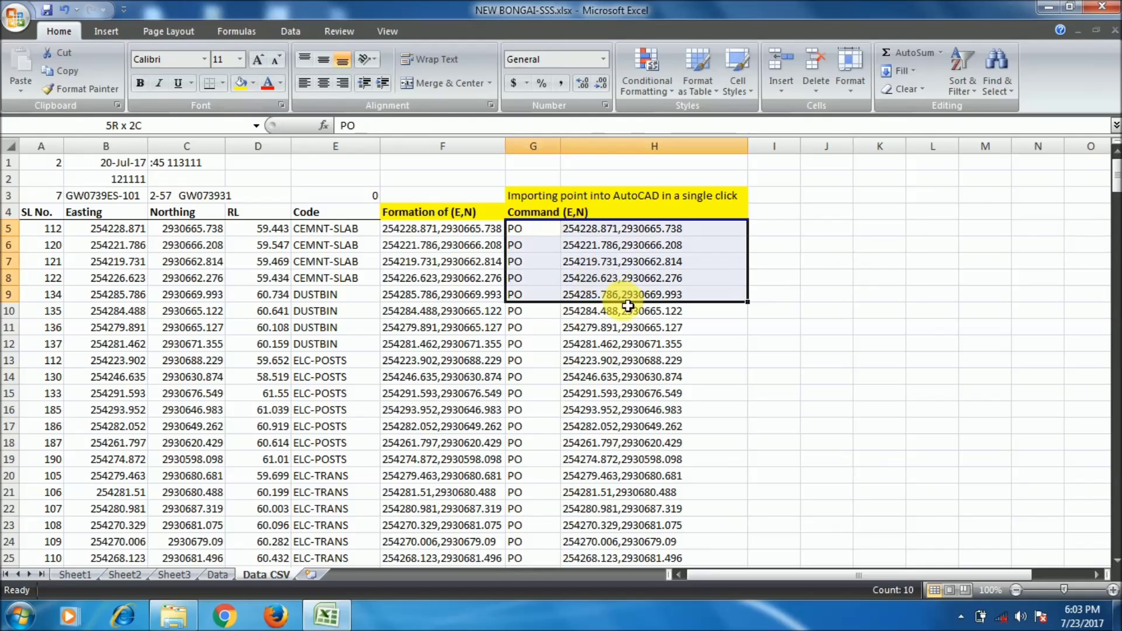
left_click(584, 246)
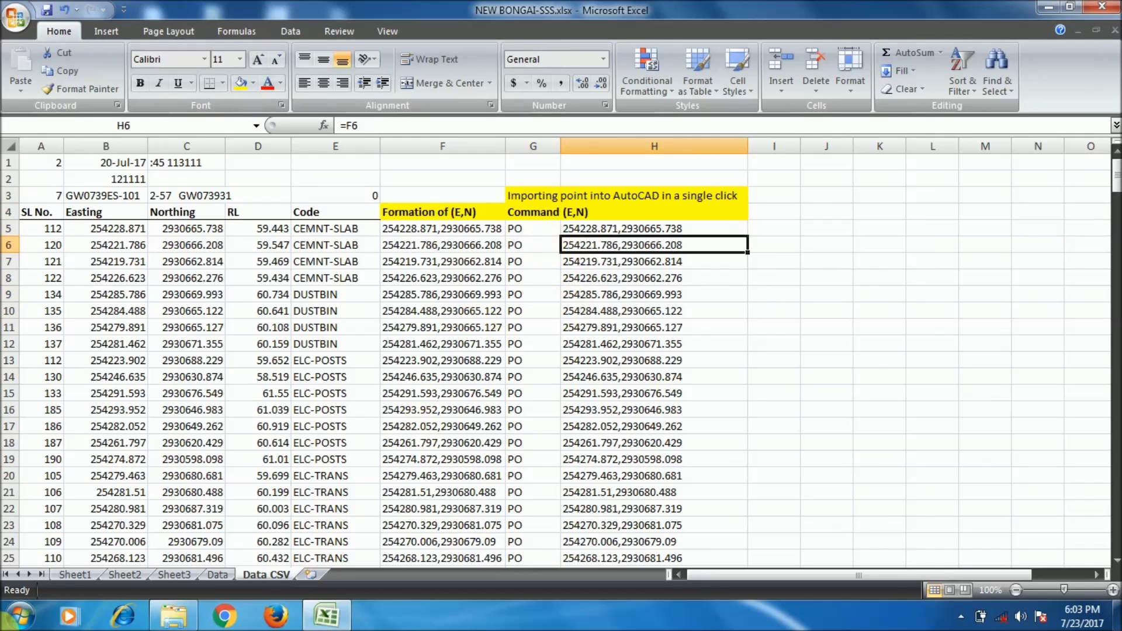
Launch AutoCAD 2010 - English while keeping the Excel workbook open.
left_click(20, 616)
mouse_move(136, 272)
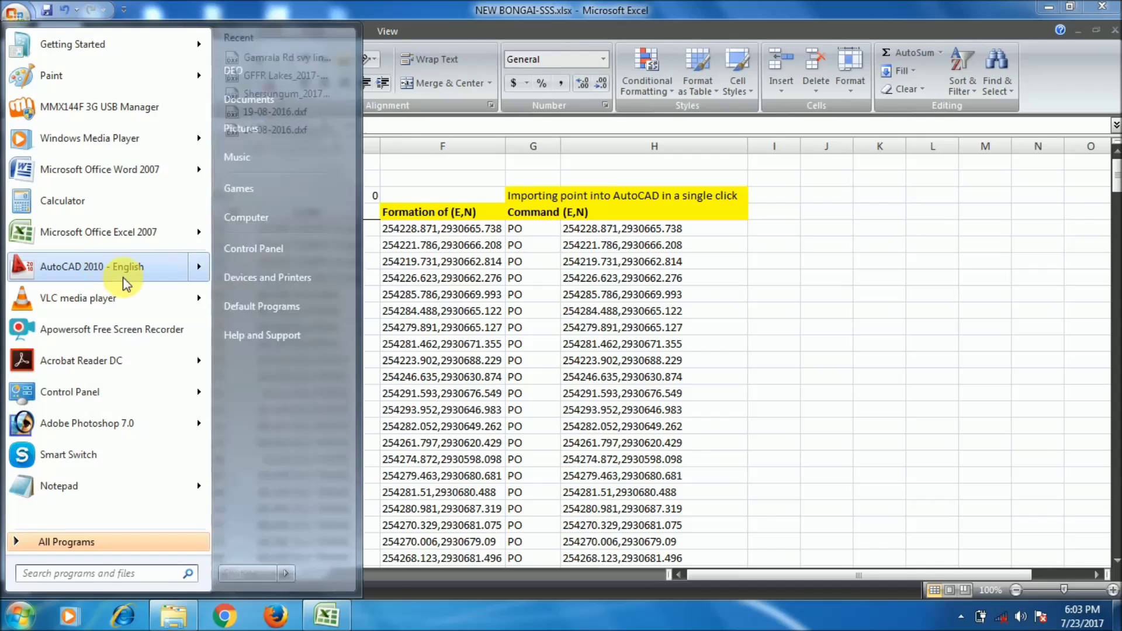
left_click(136, 272)
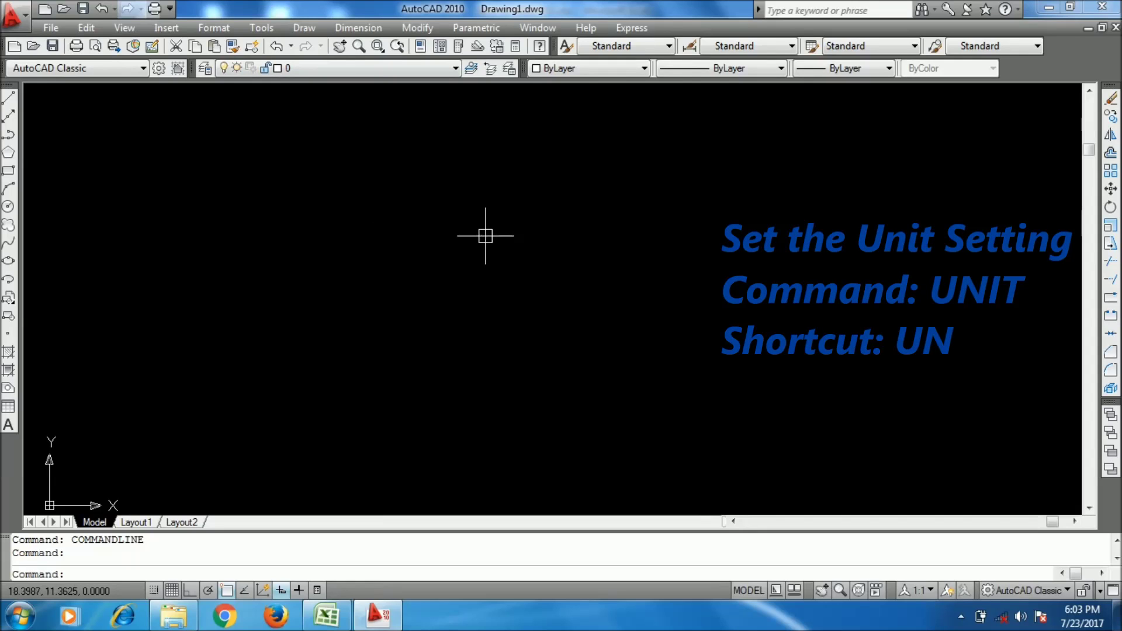
Set the drawing units to a length precision of 0.000 and the insertion scale to Millimeters.
type("UN")
key("Return")
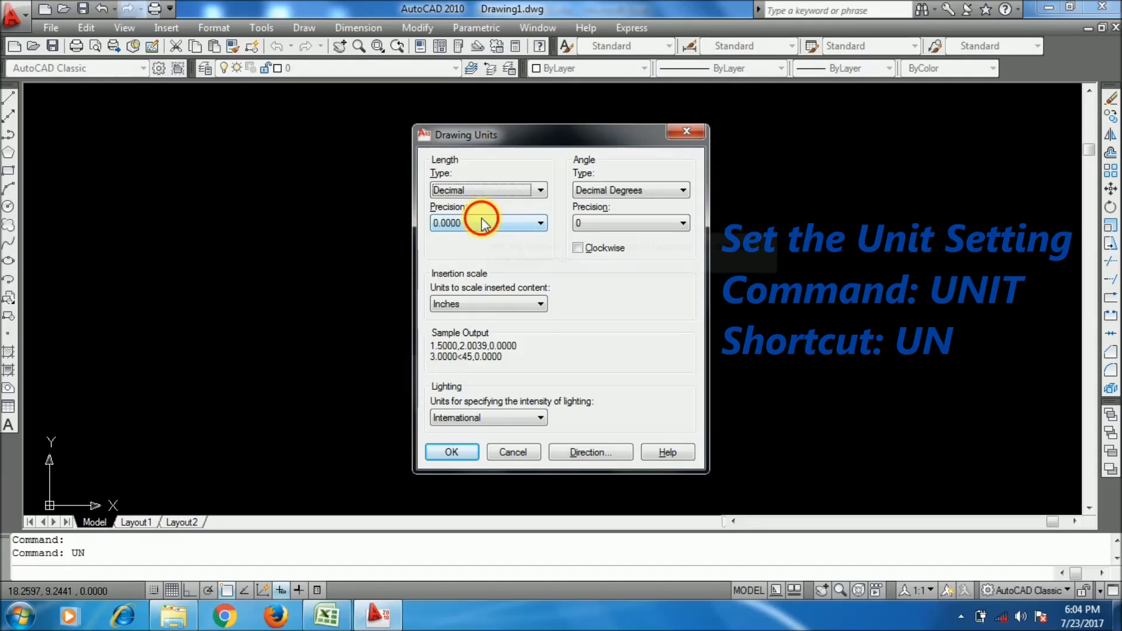
left_click(482, 222)
left_click(465, 256)
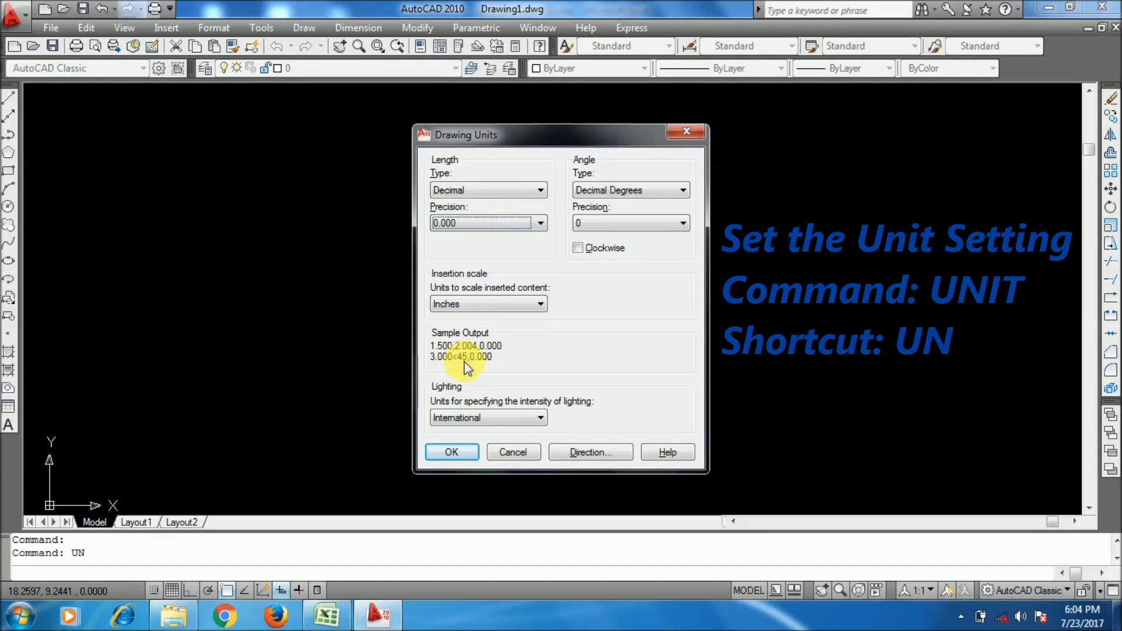
left_click(489, 301)
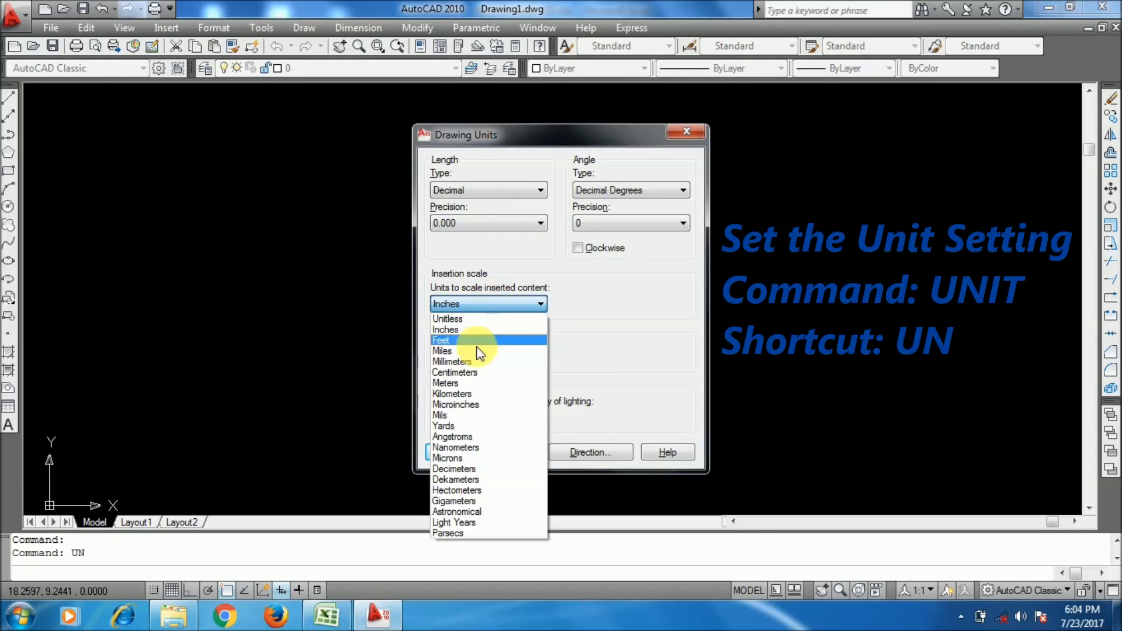
left_click(476, 361)
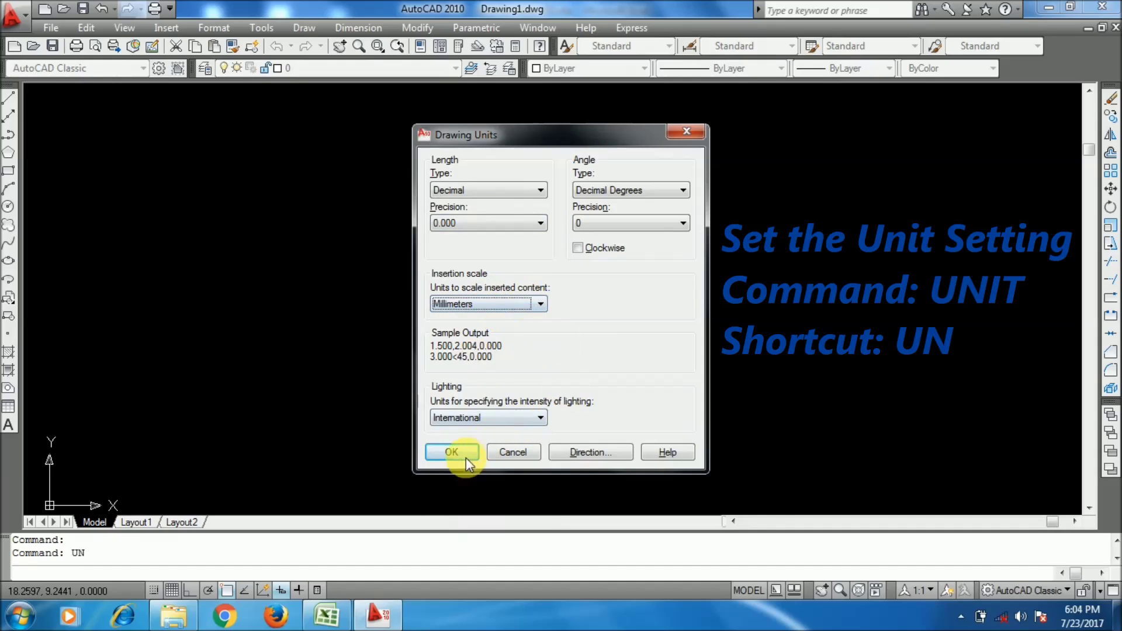
left_click(452, 452)
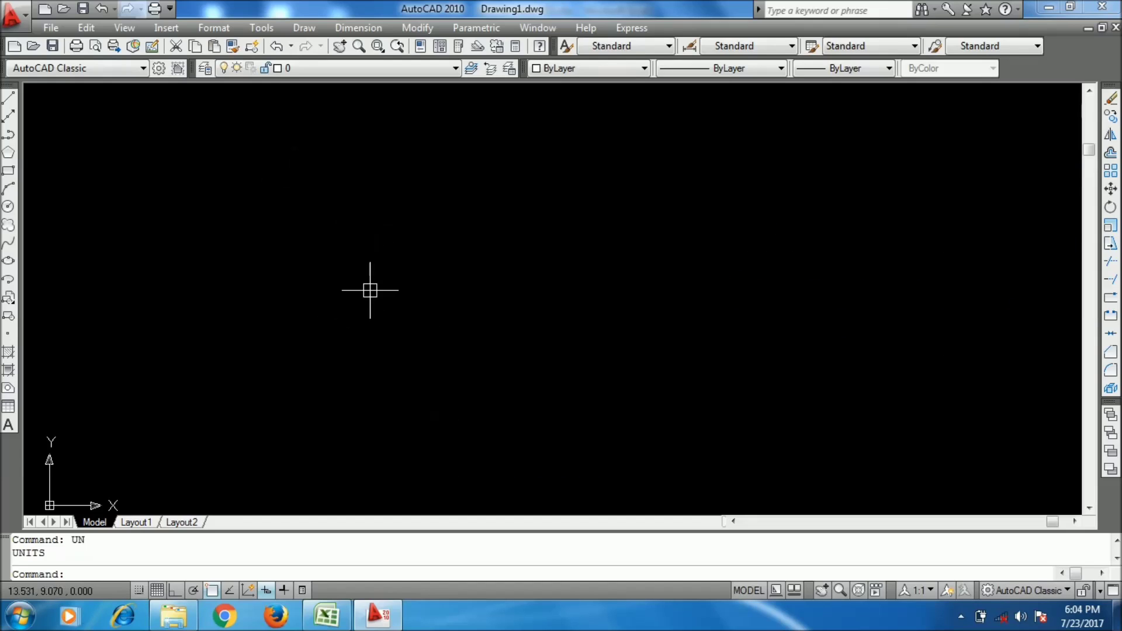
Create a new layer named POINTs and set its color to yellow.
type("LAYER")
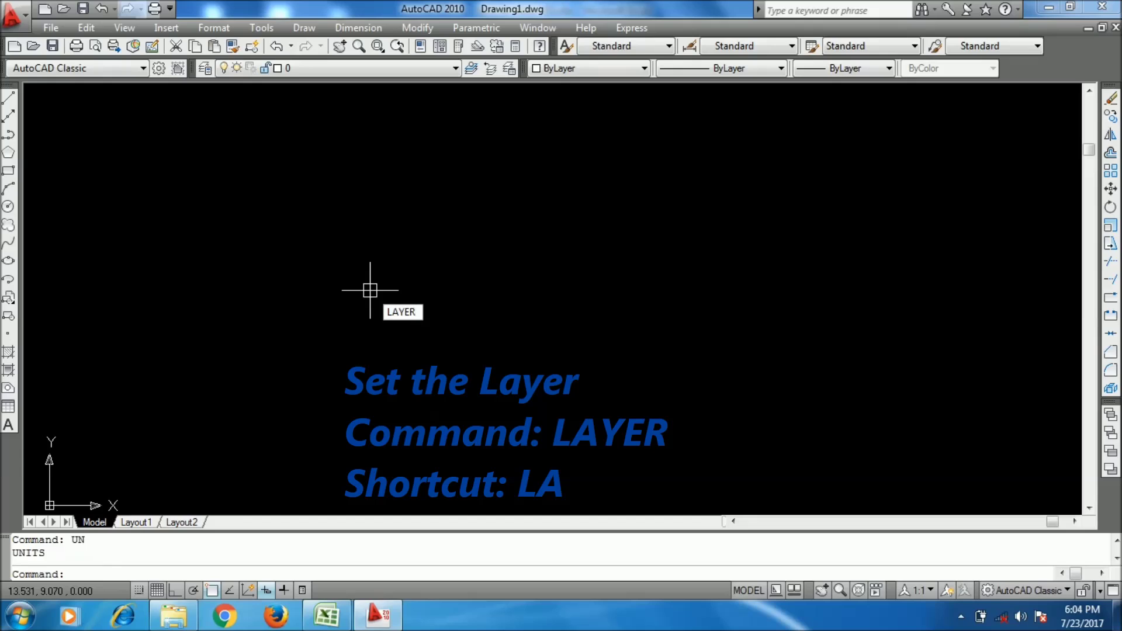
key("Return")
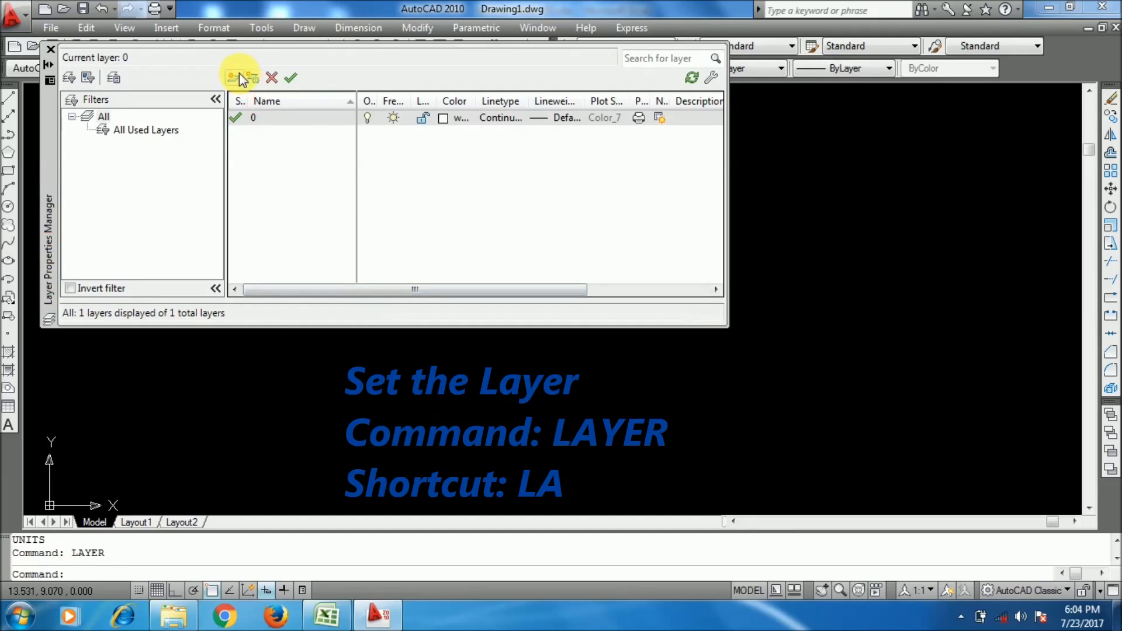
left_click(239, 77)
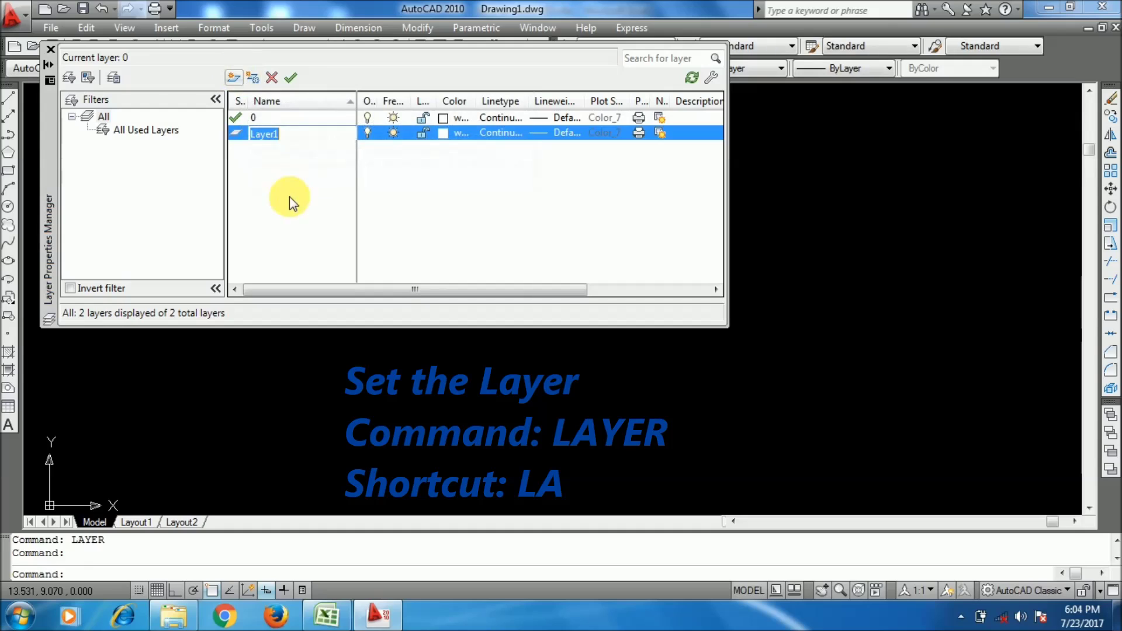
type("POINTs")
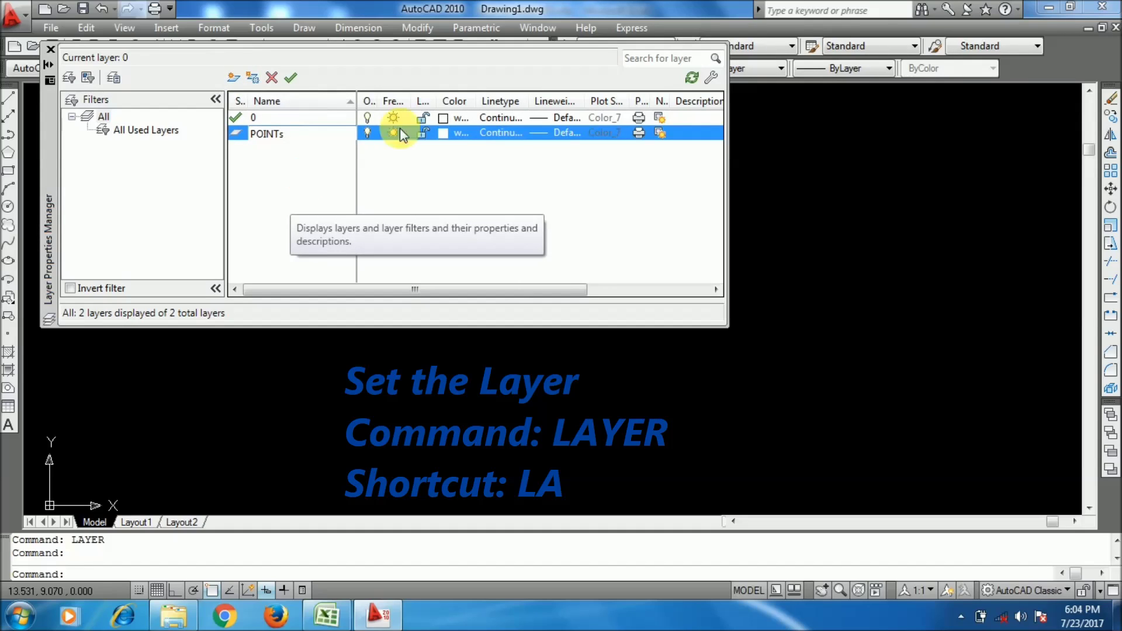
left_click(443, 133)
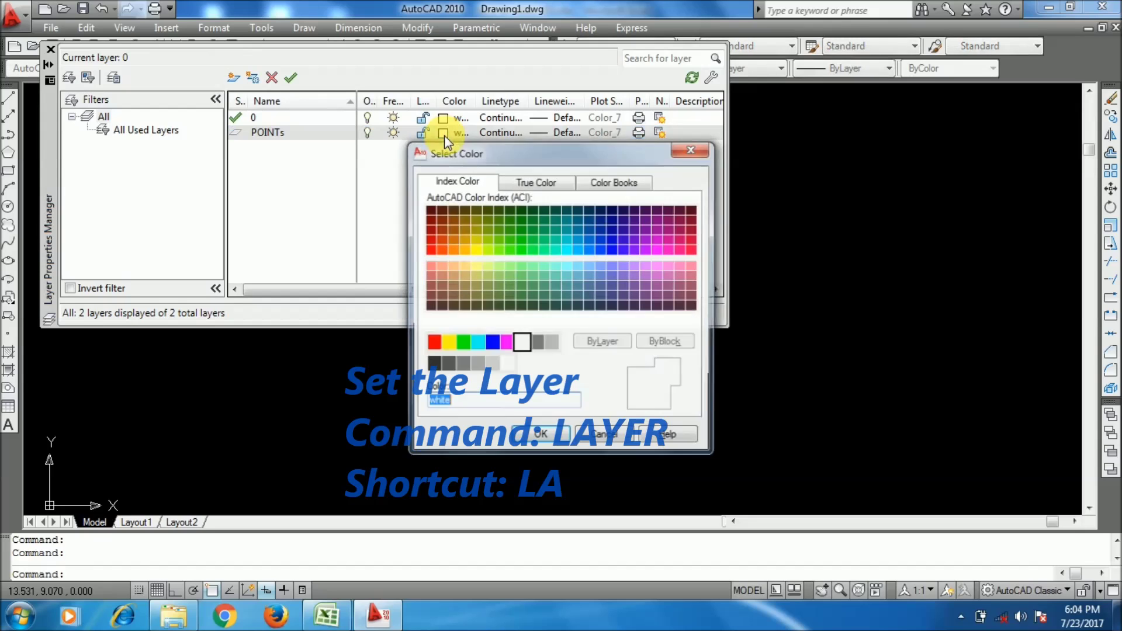
left_click(447, 345)
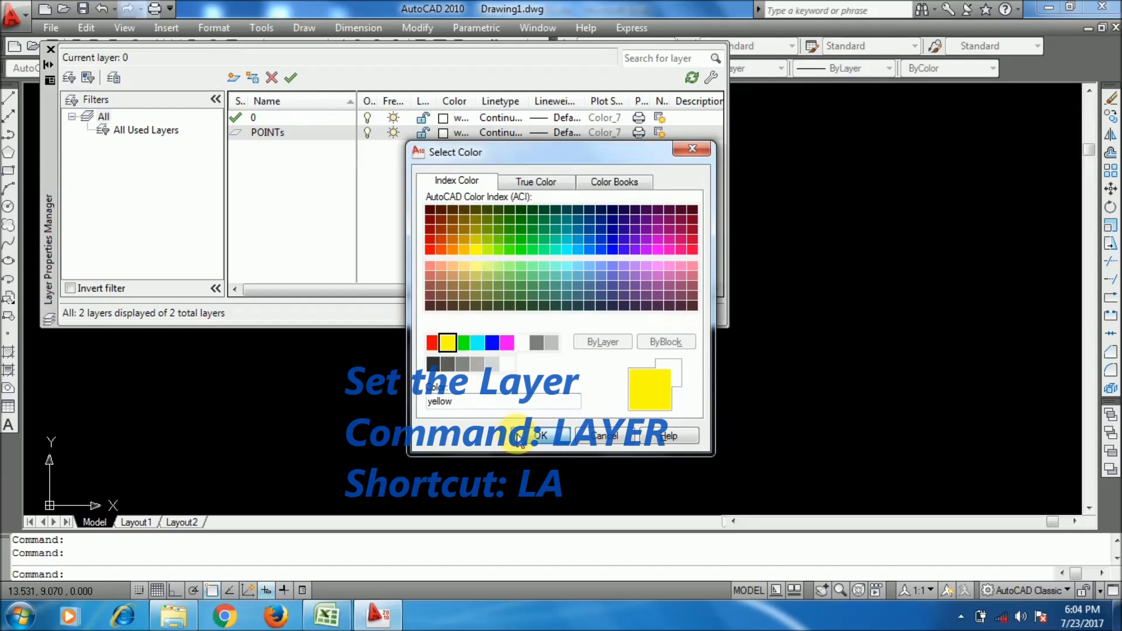
left_click(541, 435)
Make the POINTs layer current and close the layer manager.
left_click(253, 134)
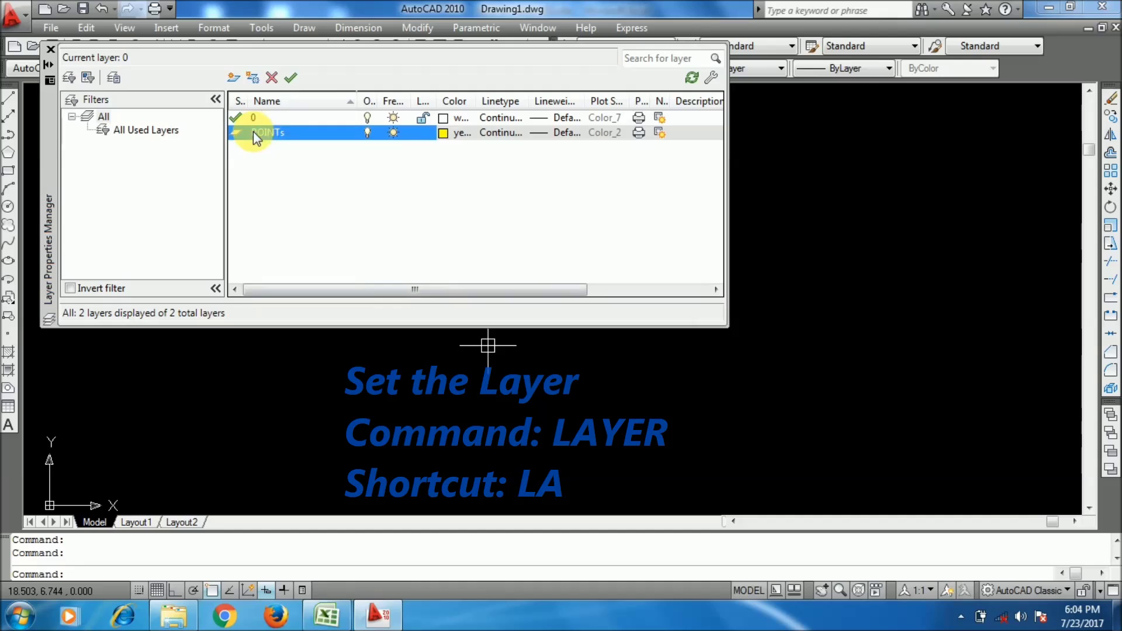
left_click(291, 77)
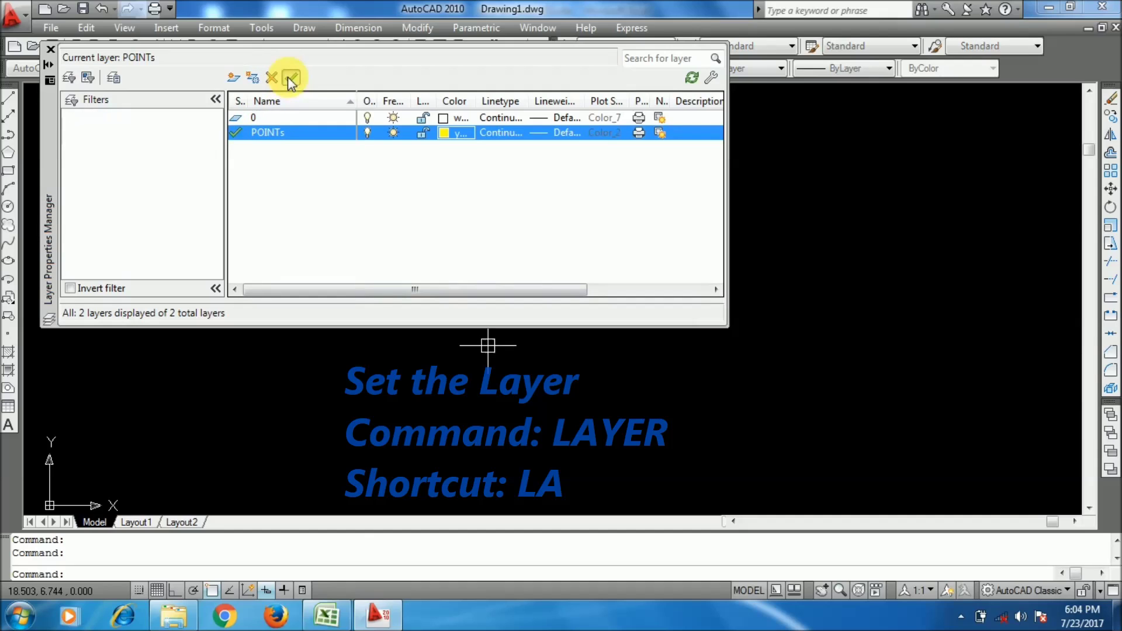
left_click(51, 50)
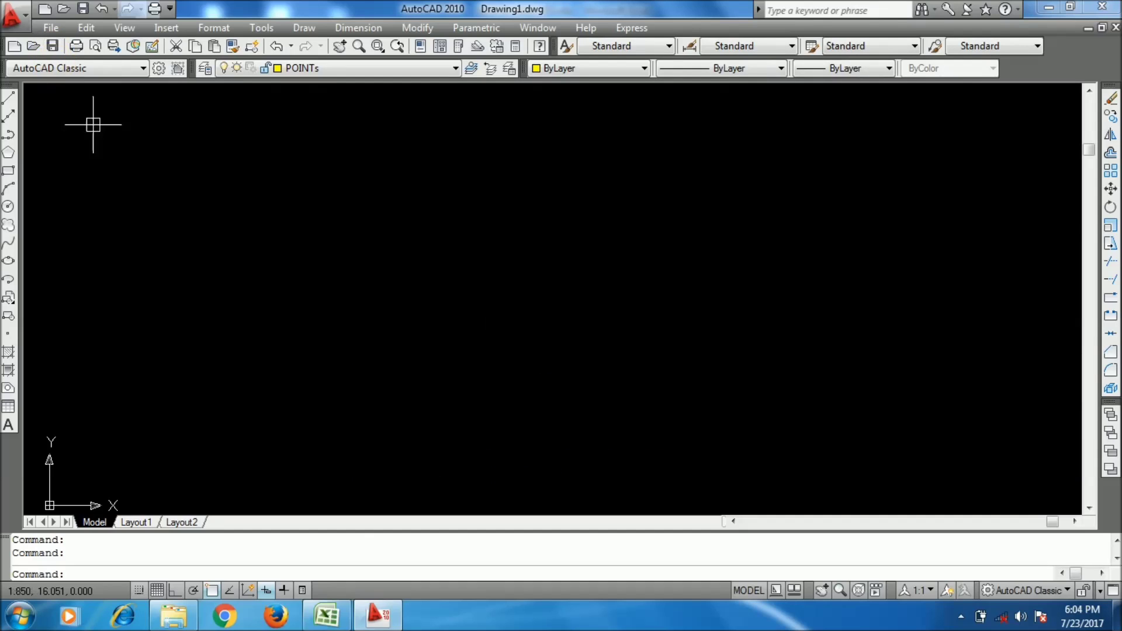
Switch to the Excel workbook and copy the PO command and (E,N) columns from row 5 down to the last data row.
left_click(325, 614)
left_click(544, 264)
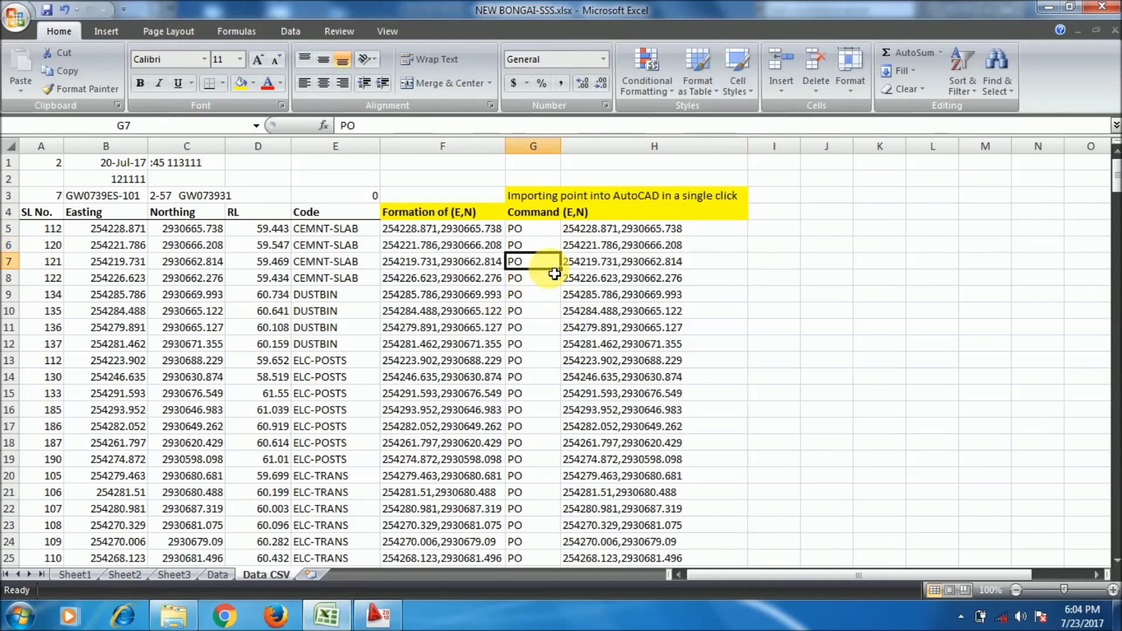
left_click_drag(529, 228, 672, 295)
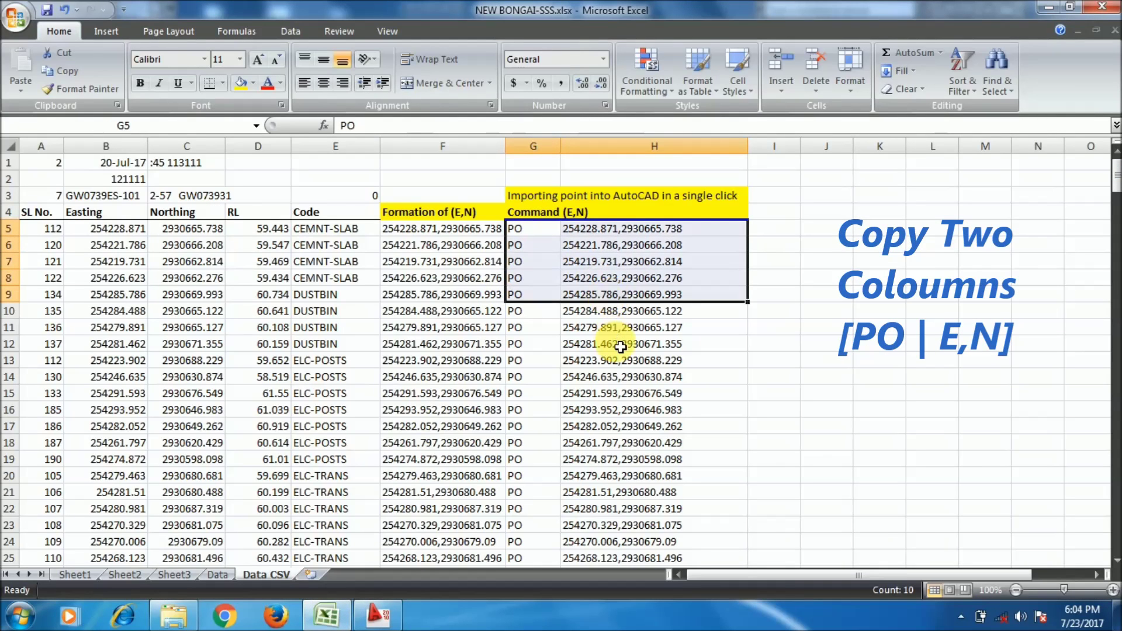
key("ctrl+shift+Down")
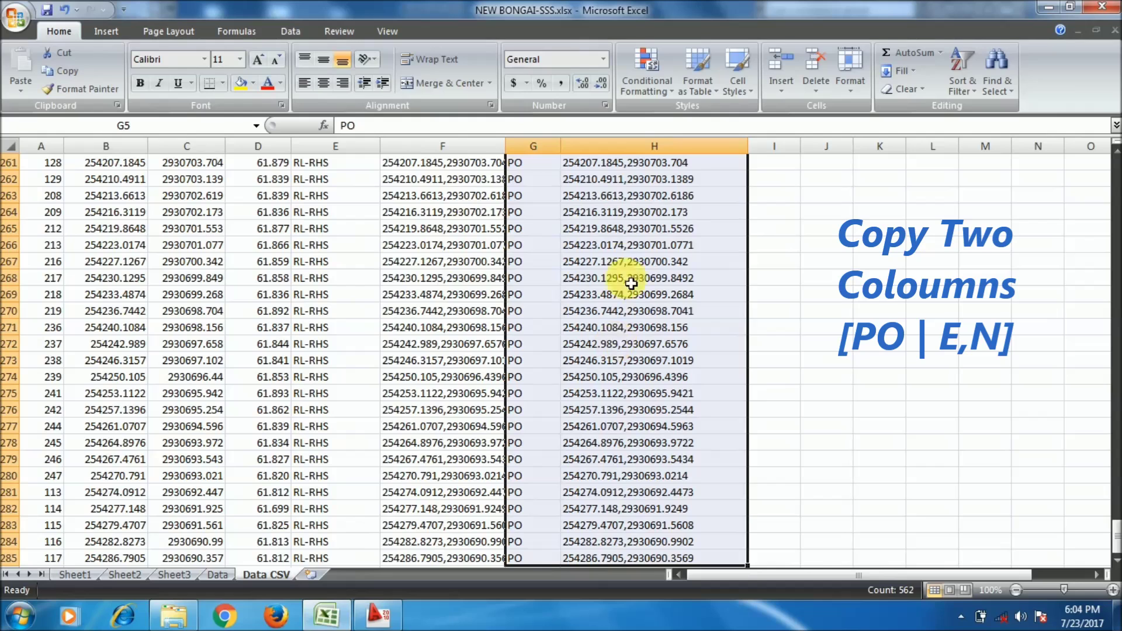
right_click(622, 218)
left_click(682, 258)
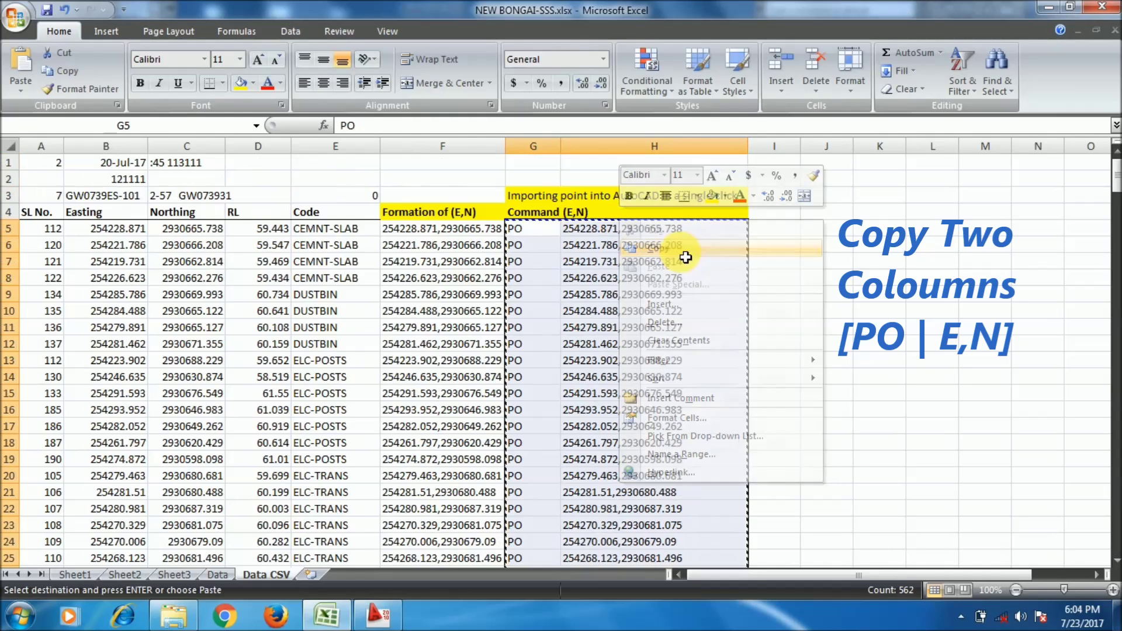
Switch to AutoCAD and paste the copied PO commands and coordinates into the command line to create the points.
left_click(391, 621)
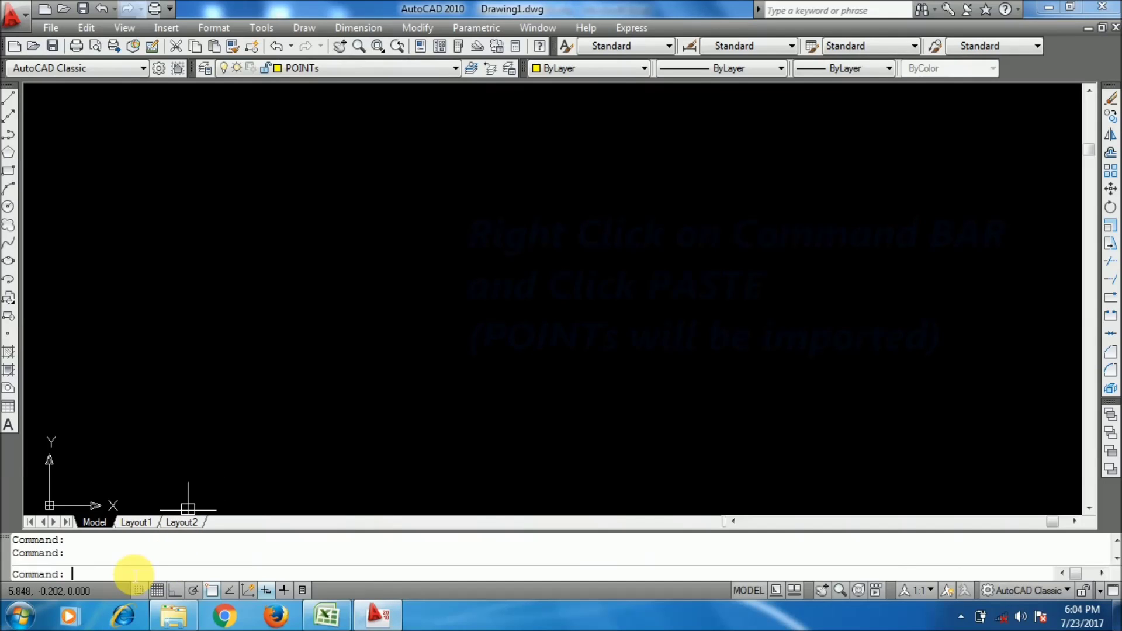
right_click(131, 573)
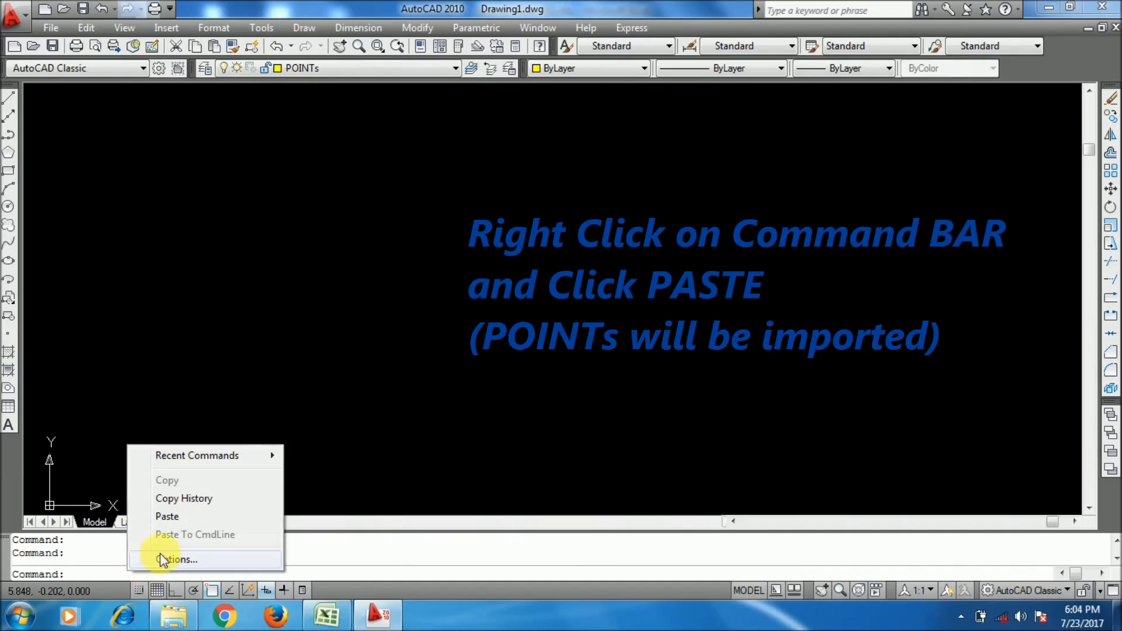
left_click(169, 517)
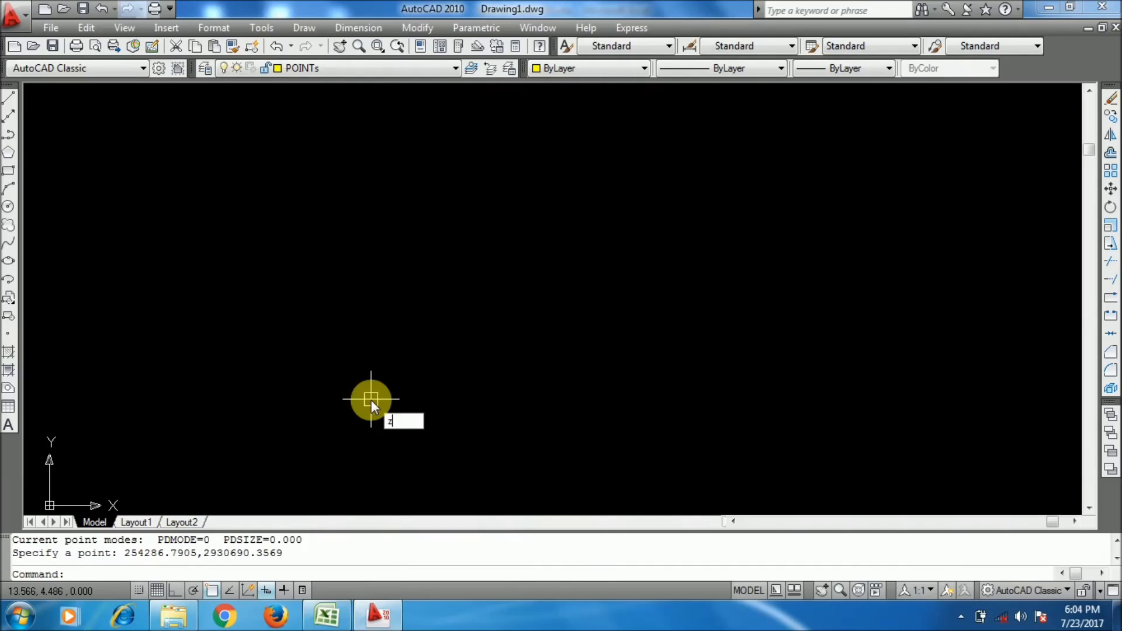
Zoom the drawing to the extents of the imported points.
type("zoom")
key("Return")
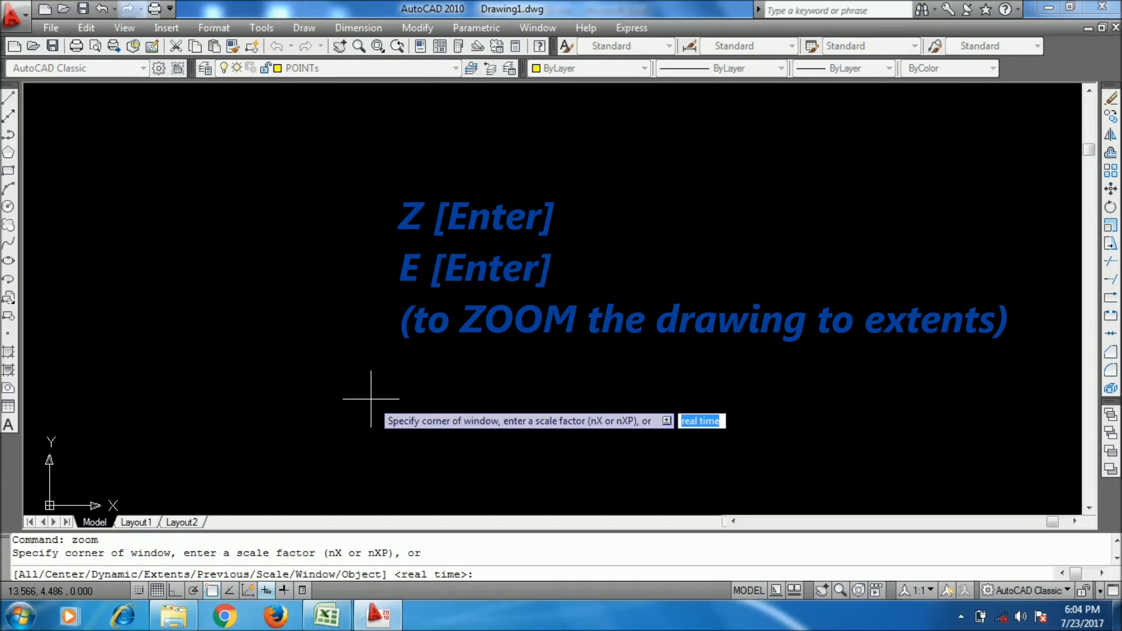
type("e")
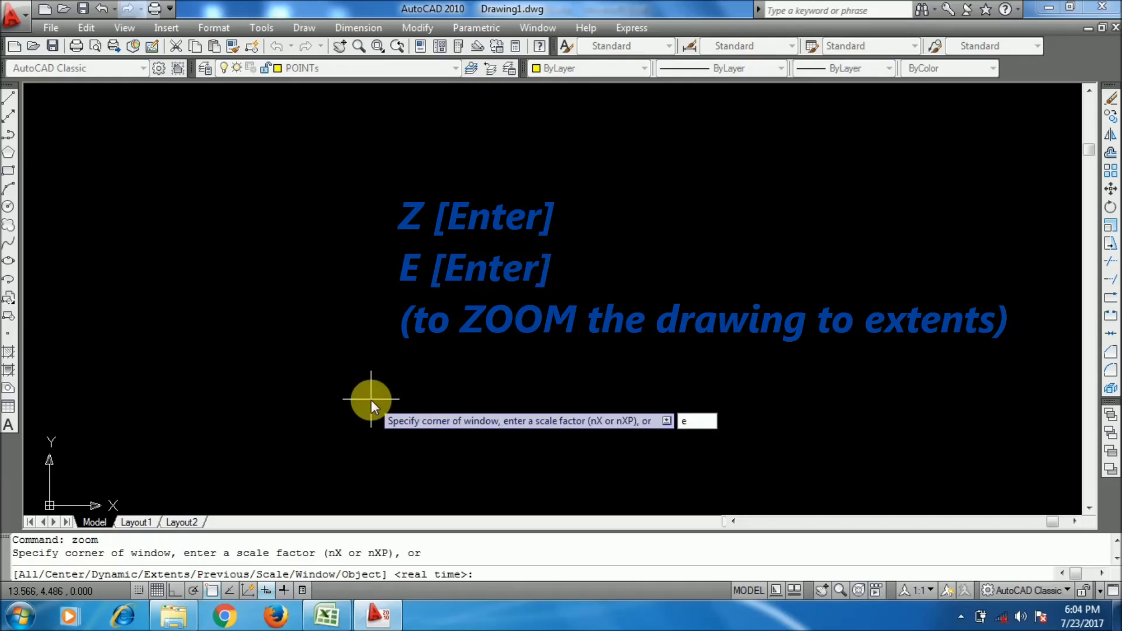
type("xt")
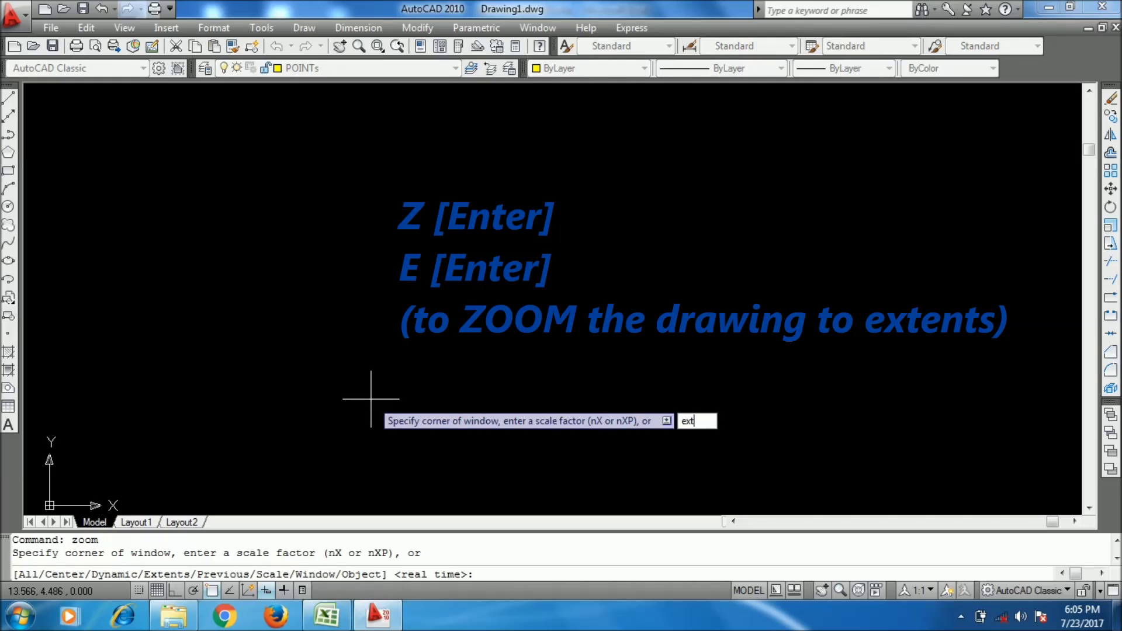
type("ents")
key("Return")
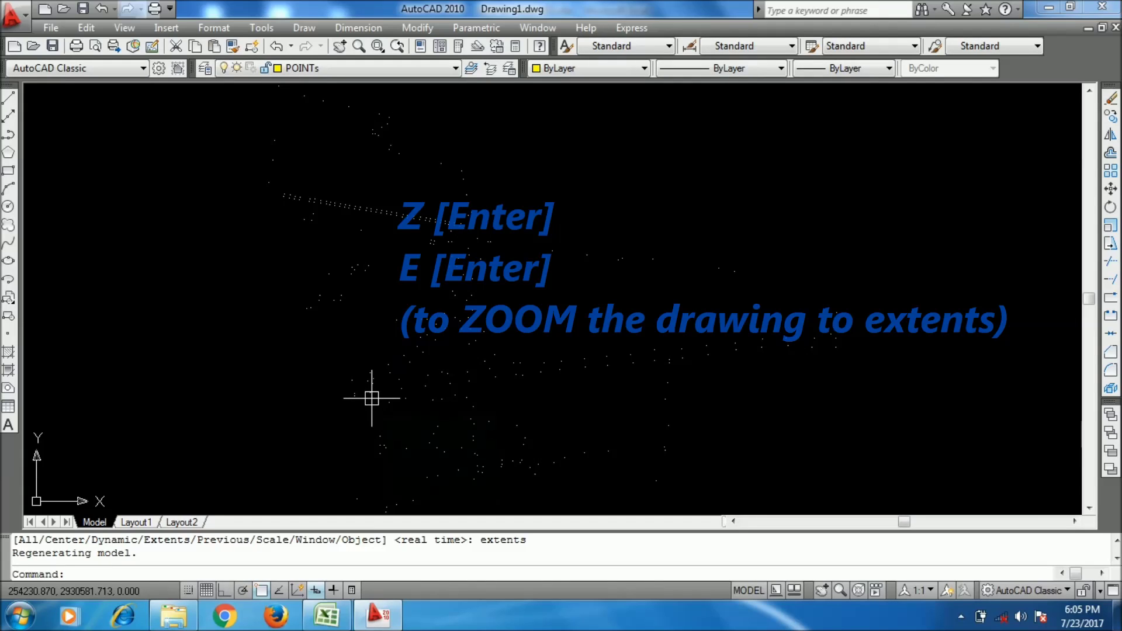
Inspect the imported points up close, regenerate the drawing, and zoom back to its extents.
scroll(508, 313, "up", 3)
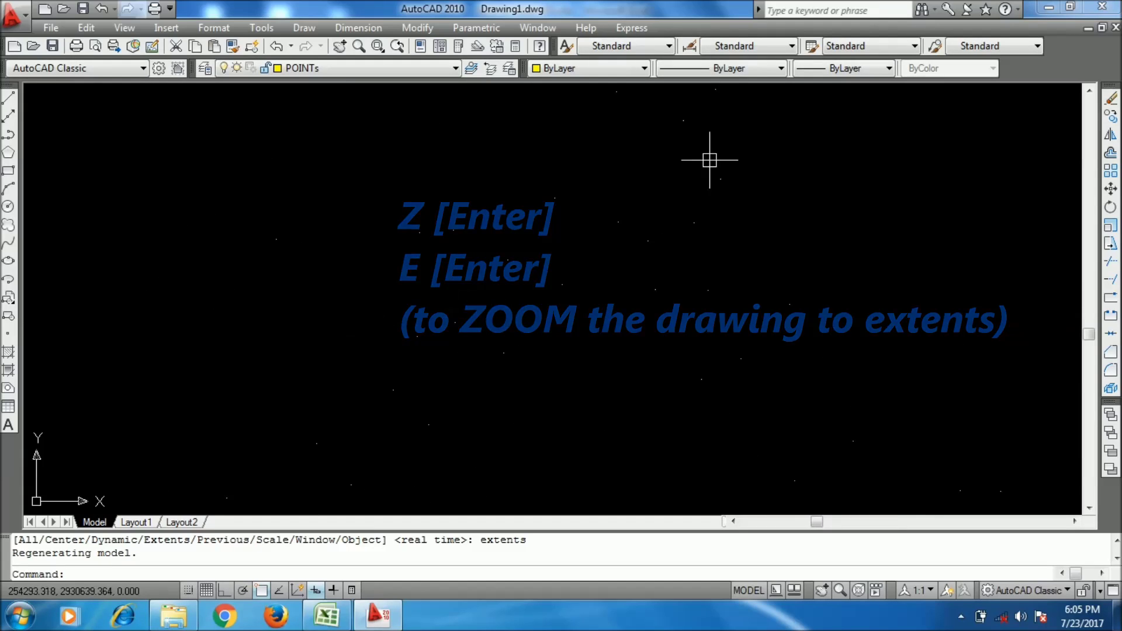
middle_click_drag(518, 238, 528, 356)
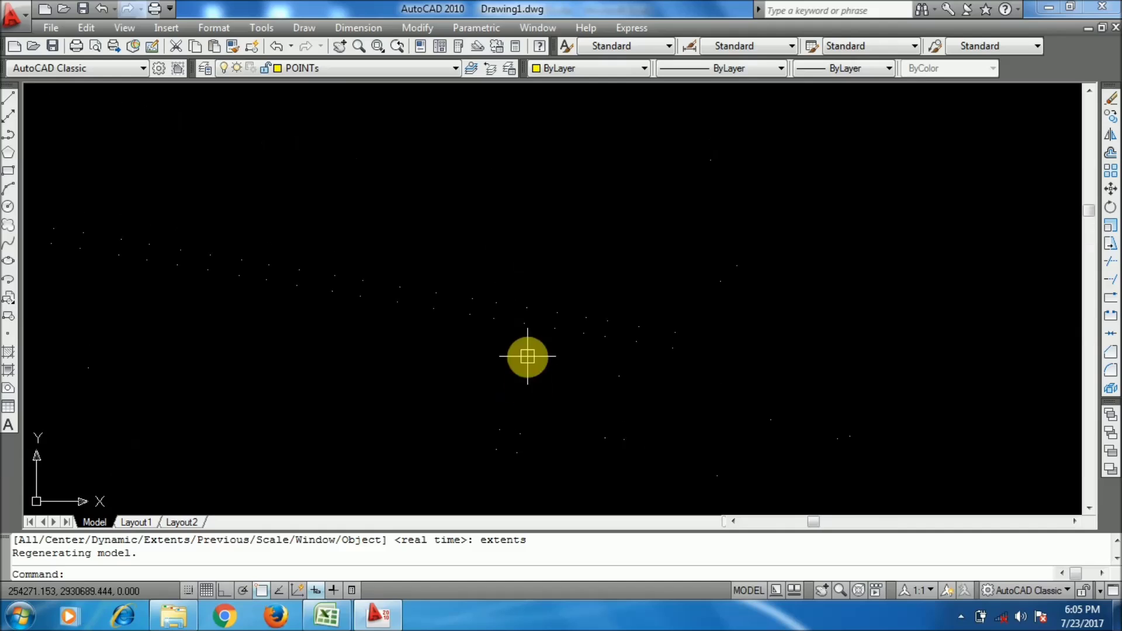
type("re")
key("Return")
type("z")
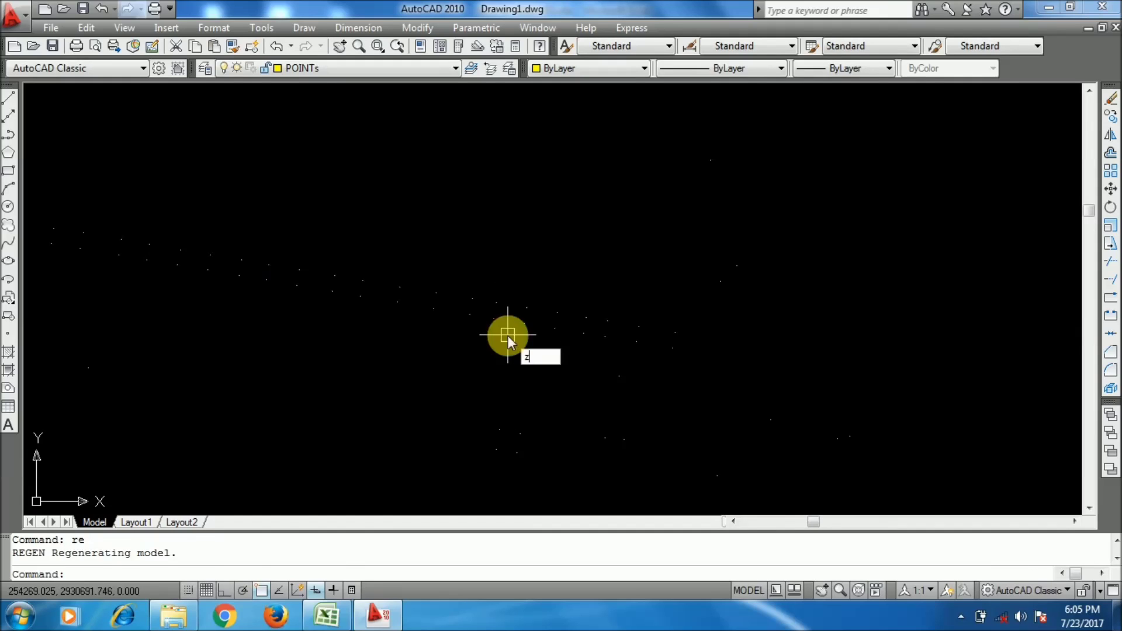
key("Return")
type("e")
key("Return")
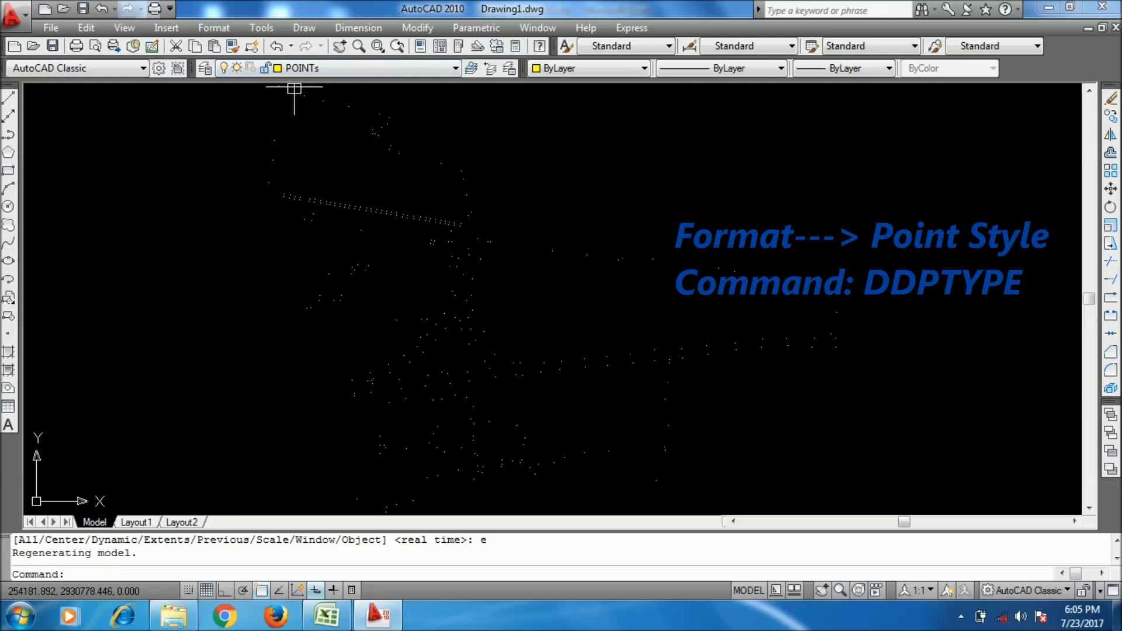
Set the point style to the plain X symbol, keeping a point size of 5% relative to the screen.
left_click(219, 30)
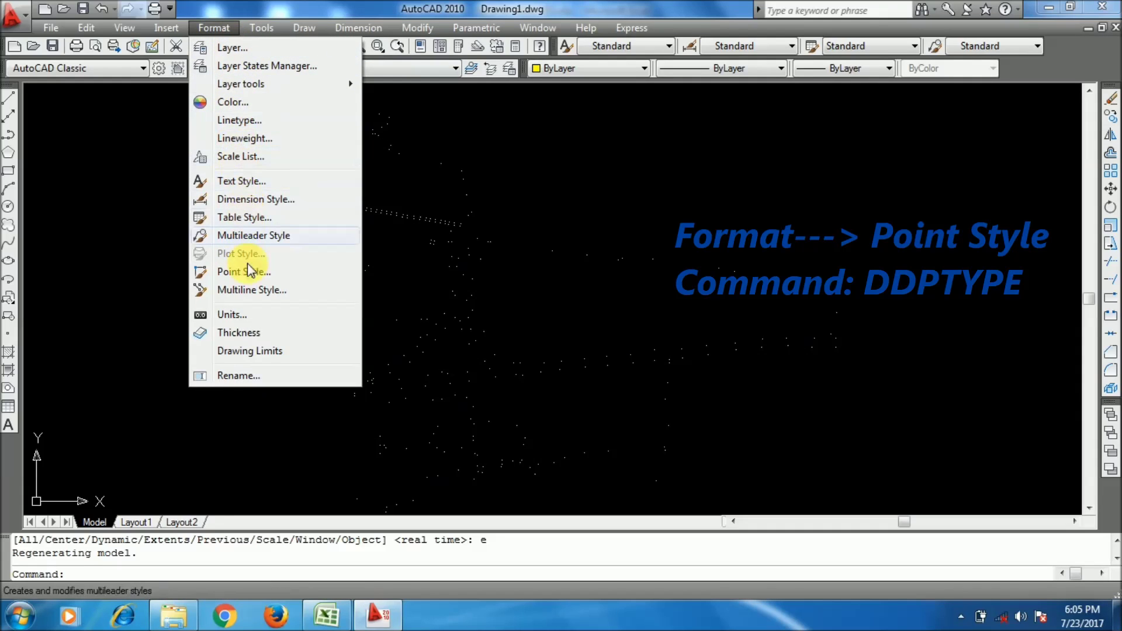
left_click(321, 274)
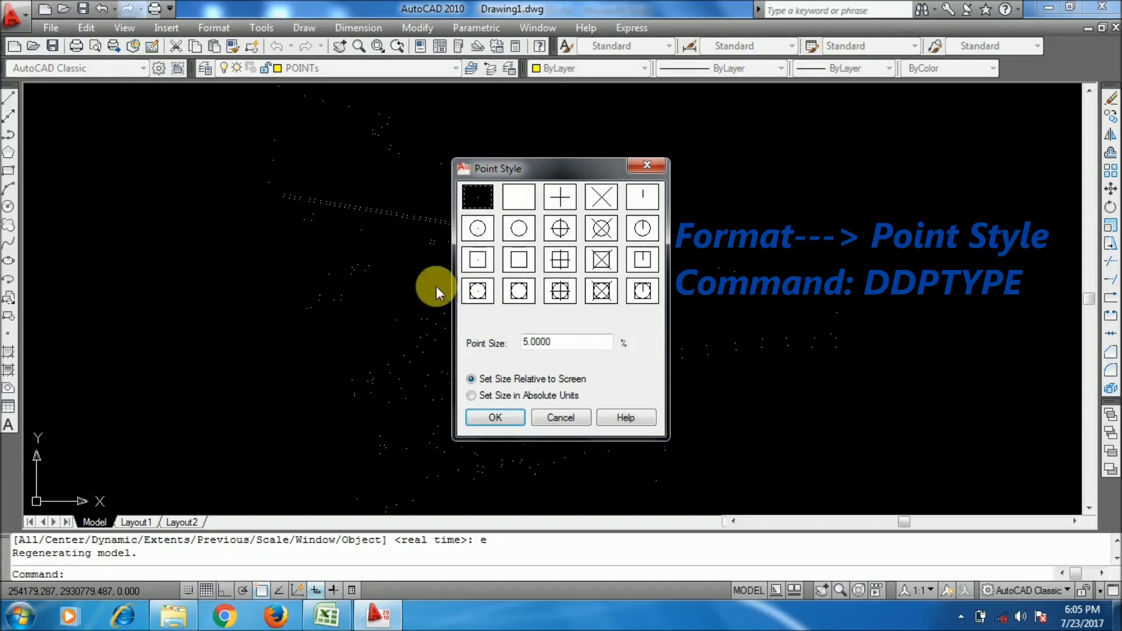
left_click(601, 197)
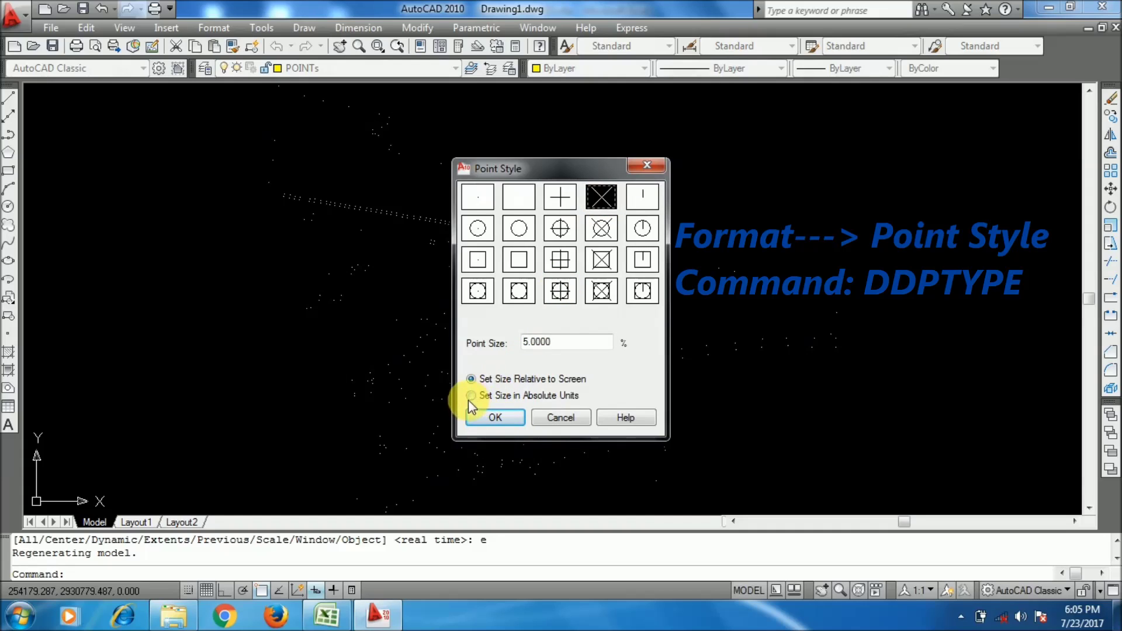
left_click_drag(556, 343, 500, 341)
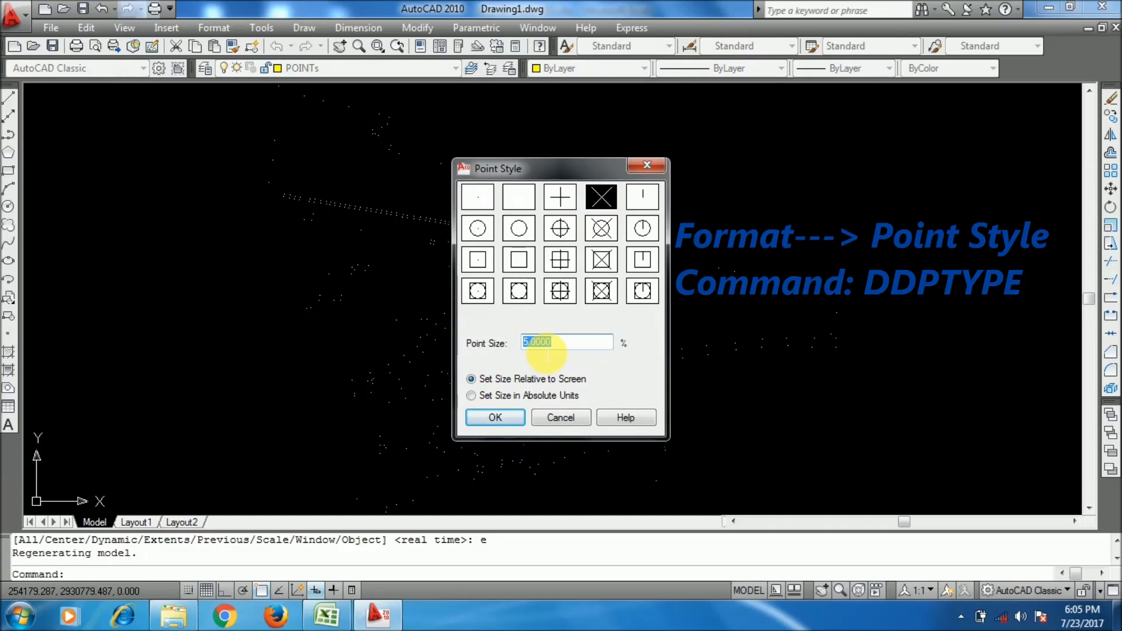
left_click(509, 416)
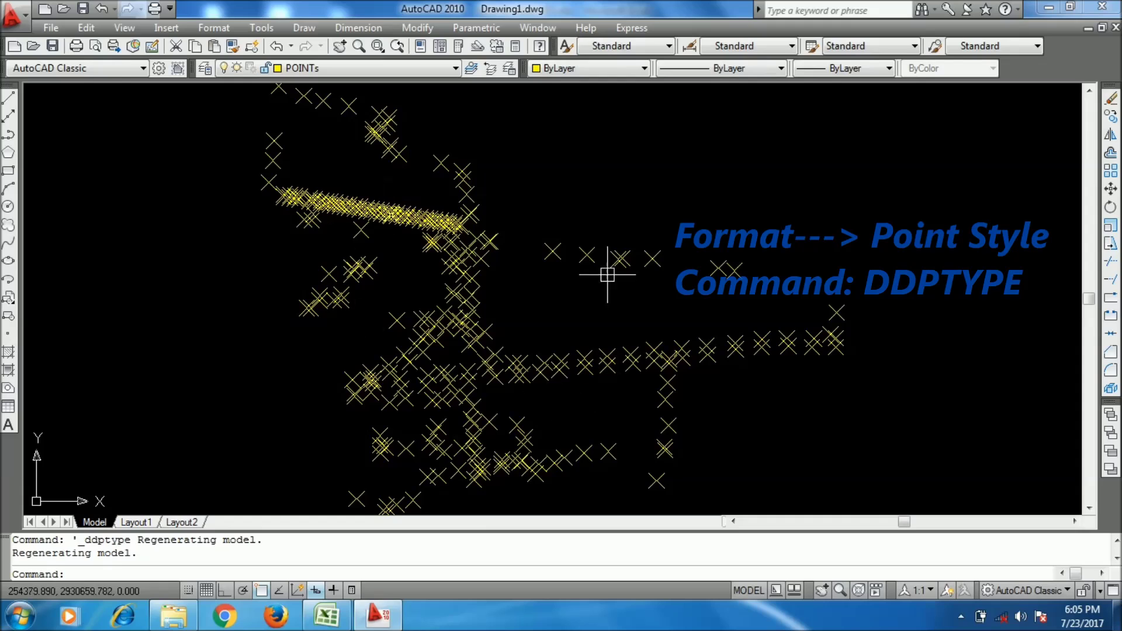
Regenerate the drawing in a close-up view of the dense row of points to refresh their X symbols.
scroll(486, 263, "up", 3)
scroll(414, 221, "up", 4)
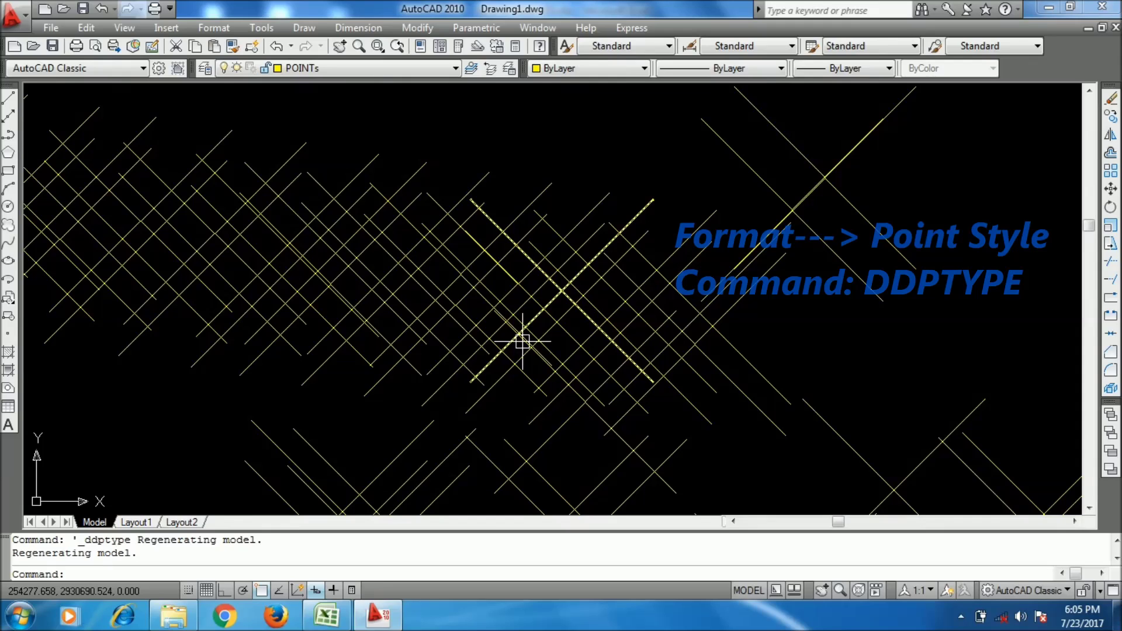
type("REZEN")
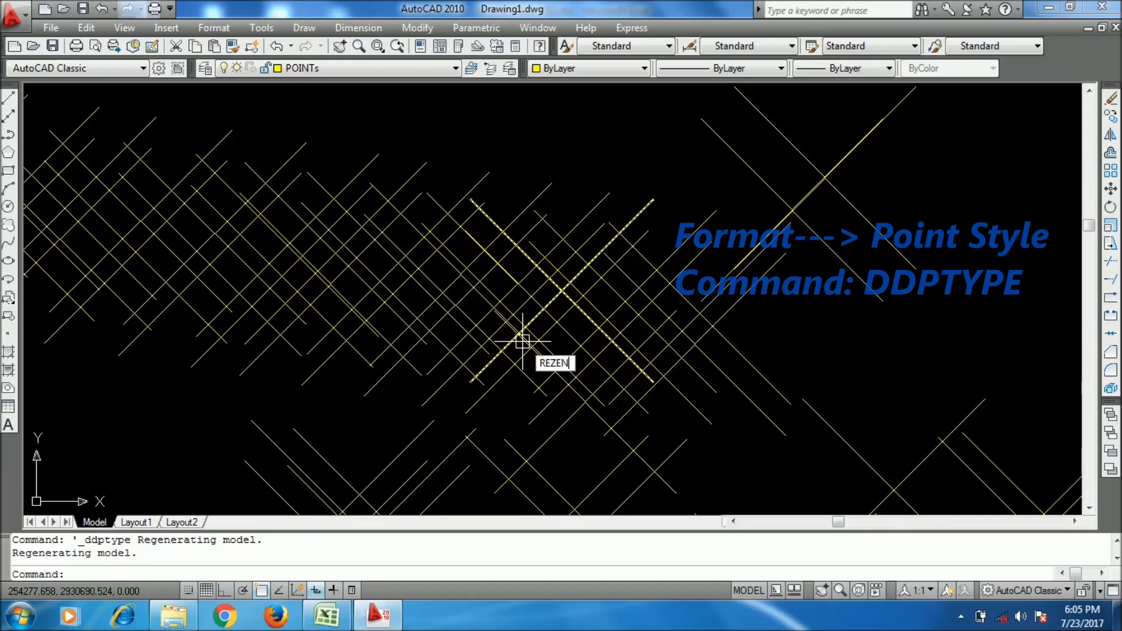
key("Return")
type("RE")
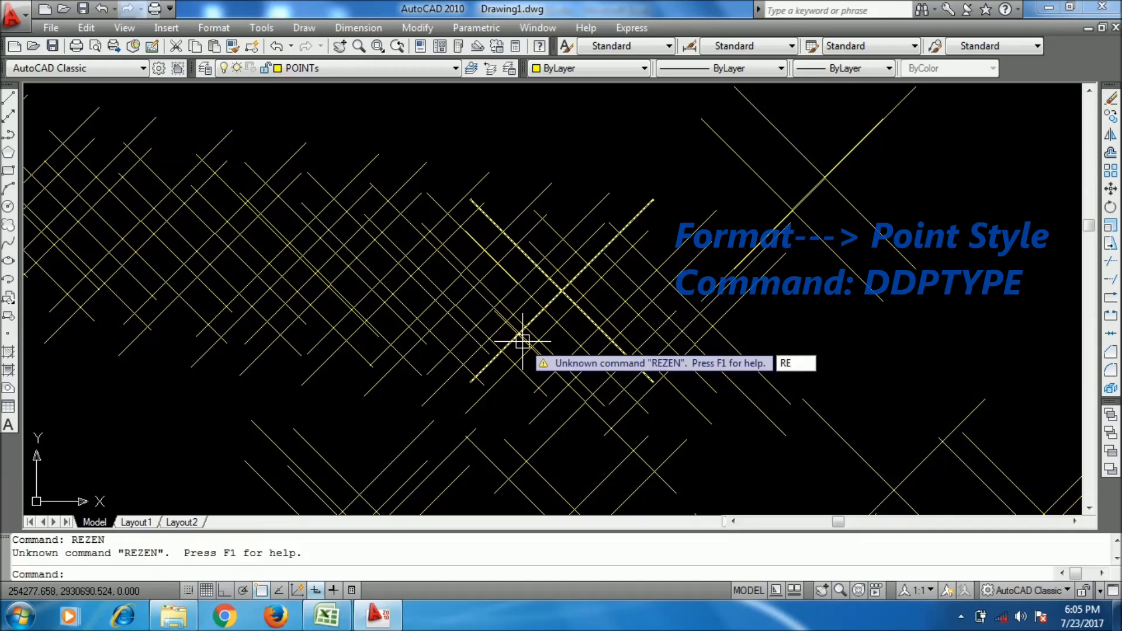
key("Return")
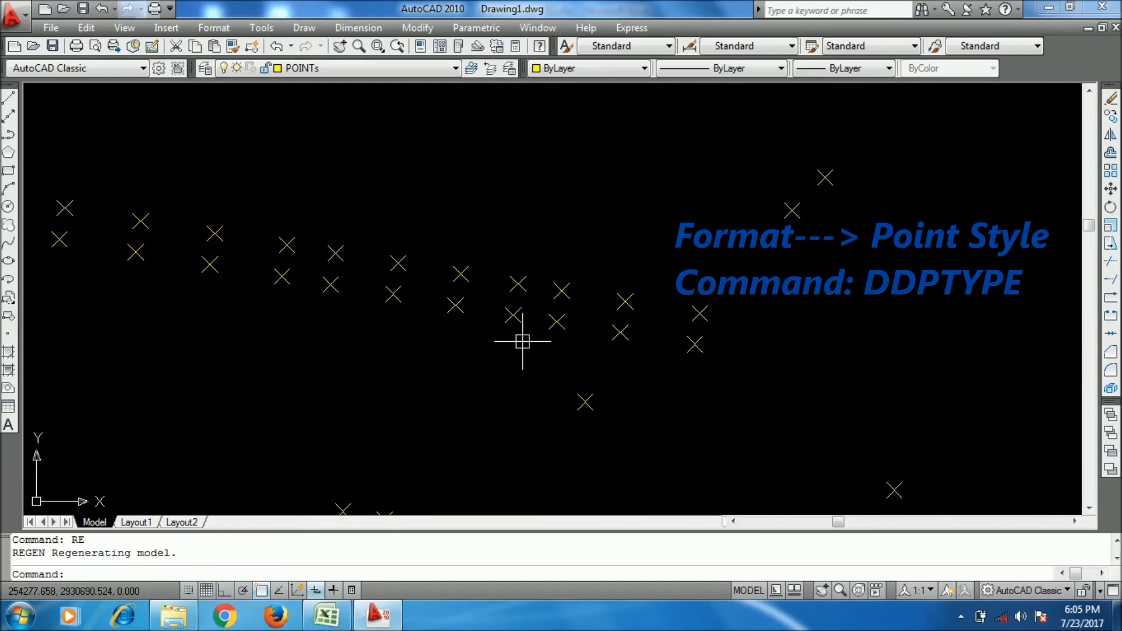
Regenerate the points in a wider view and zoom the drawing to its extents again.
scroll(498, 298, "down", 5)
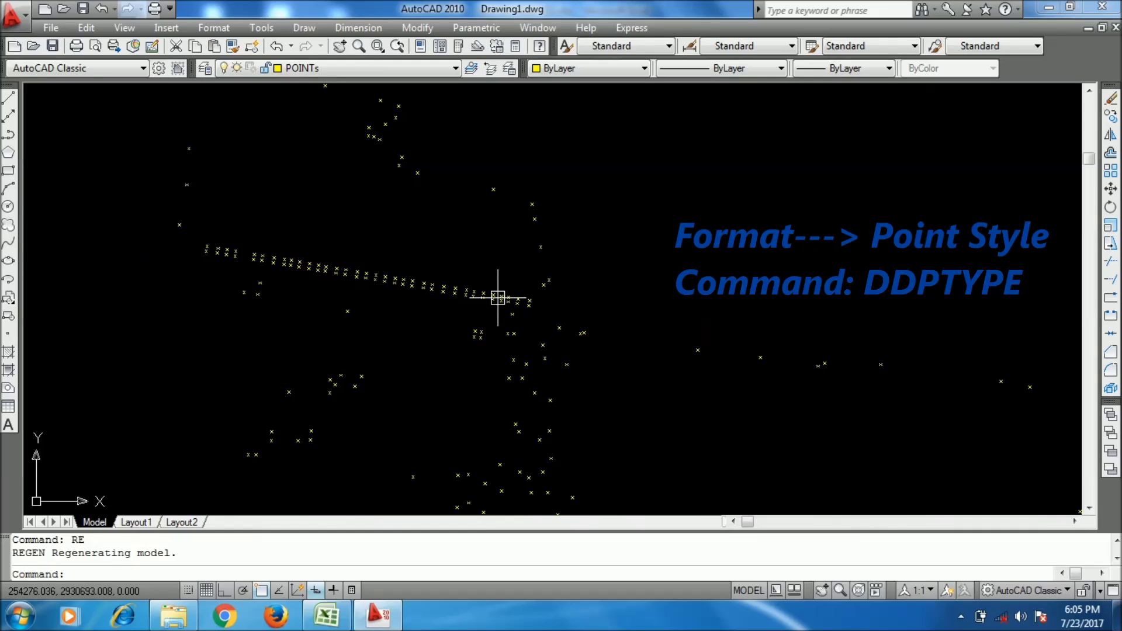
type("RE")
key("Return")
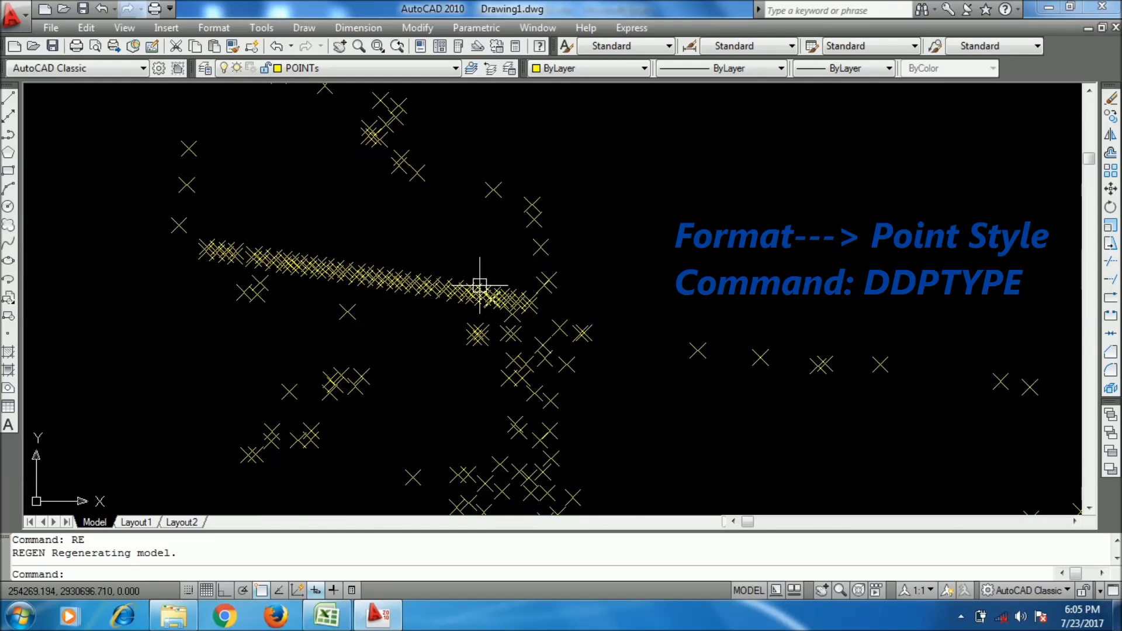
type("Z")
key("Return")
type("E")
key("Return")
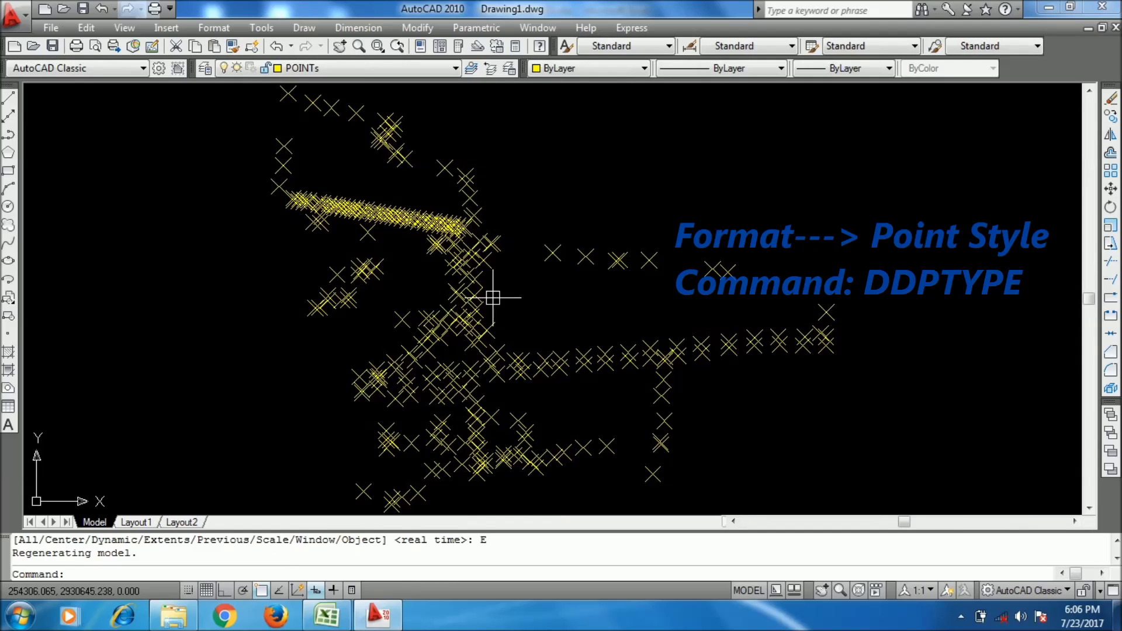
Change the point style to absolute units with a point size of 1.
left_click(214, 28)
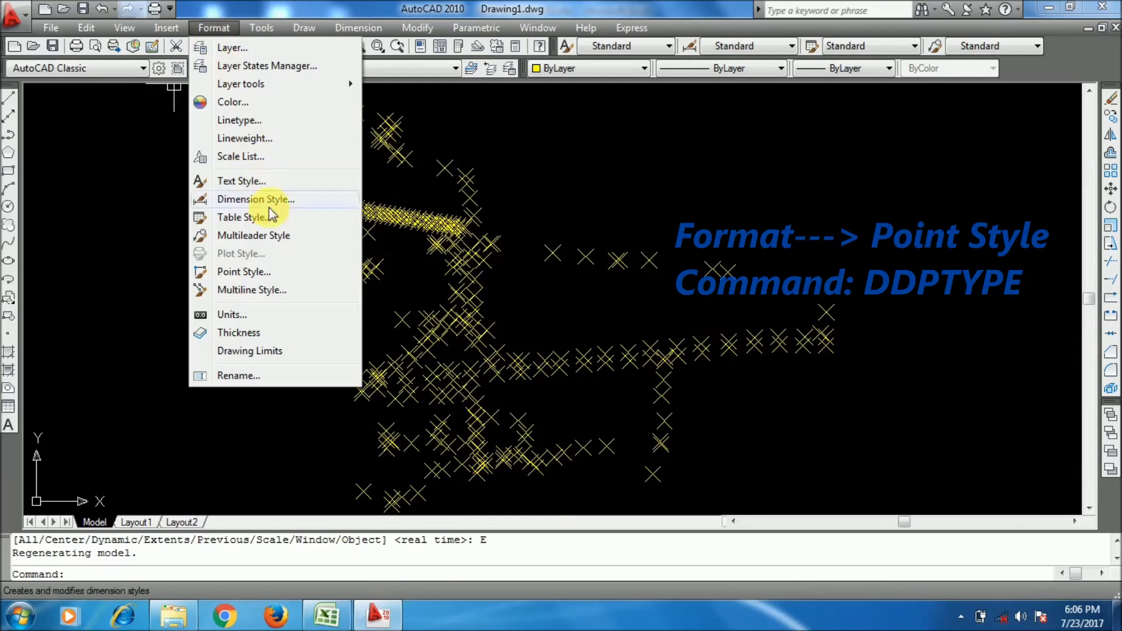
left_click(313, 272)
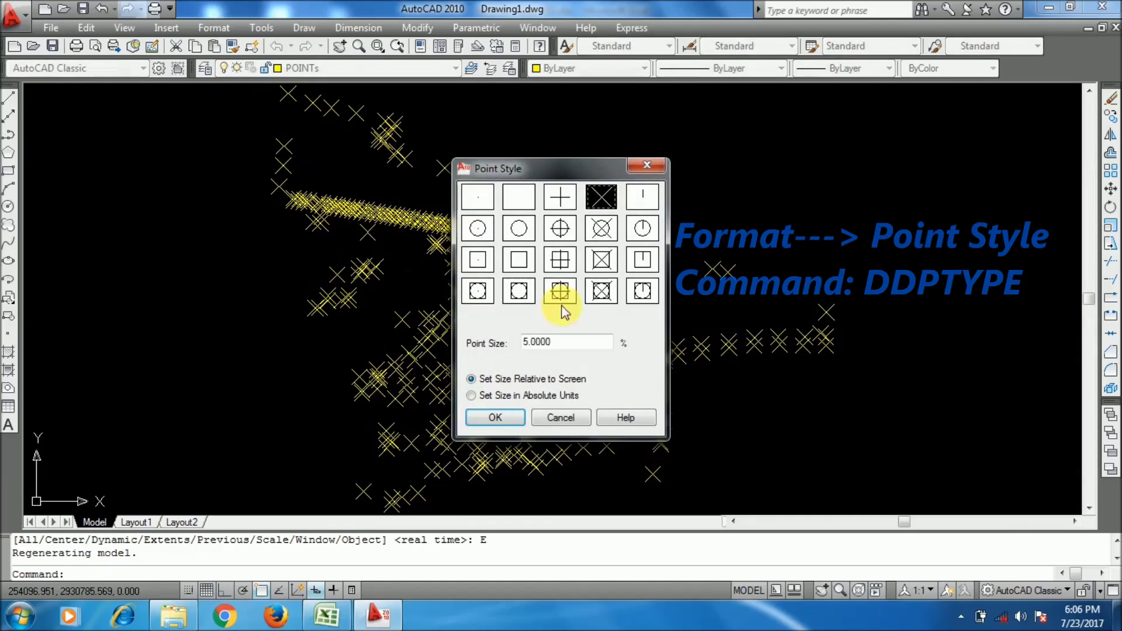
left_click(470, 396)
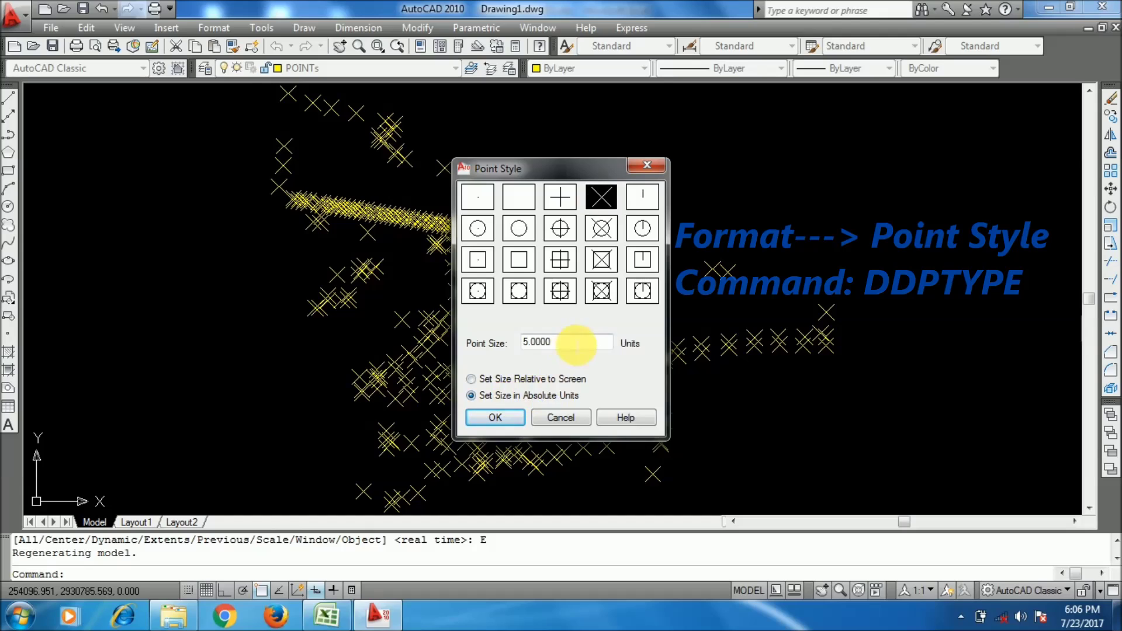
left_click_drag(573, 344, 511, 342)
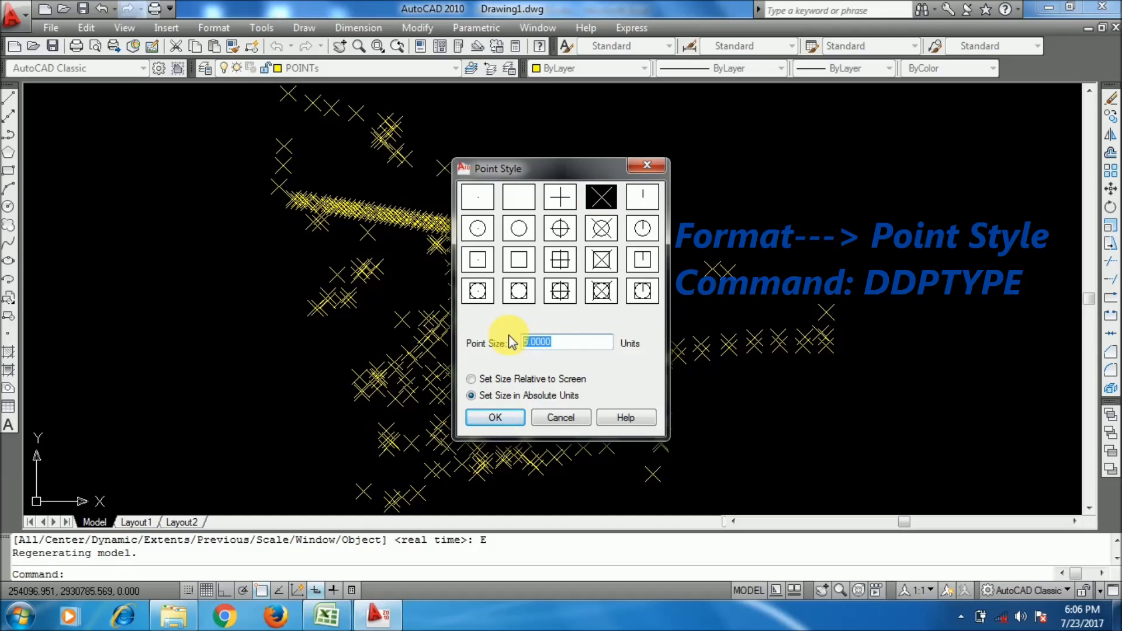
type("1")
left_click(489, 416)
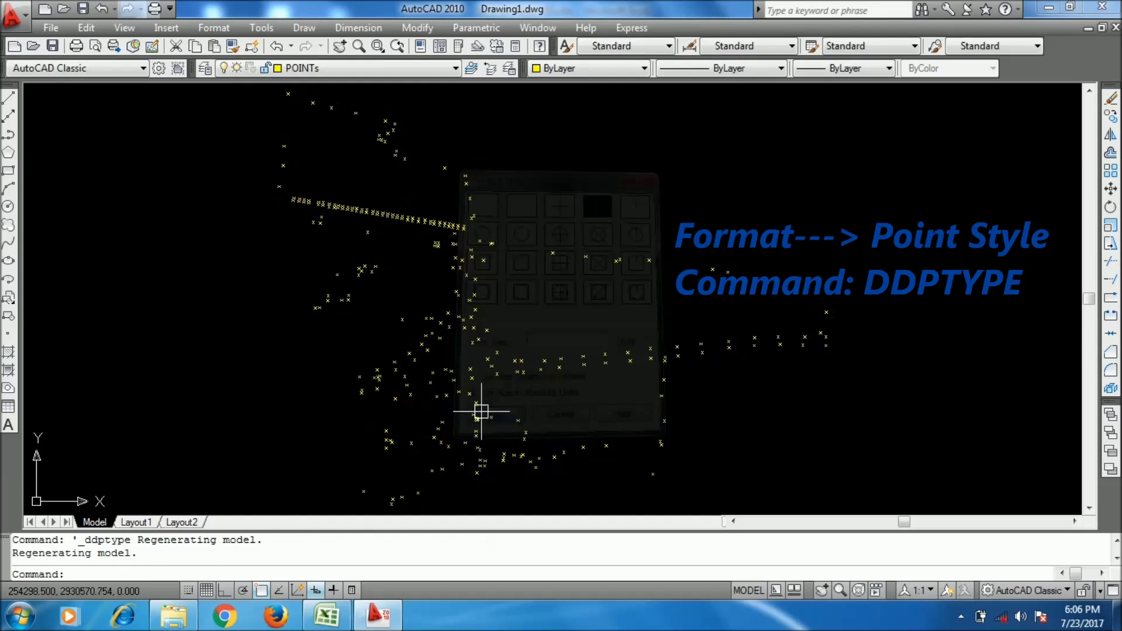
Reduce the point size to 0.5 absolute units in the point style, keeping the X symbol.
scroll(470, 365, "up", 4)
scroll(426, 271, "up", 3)
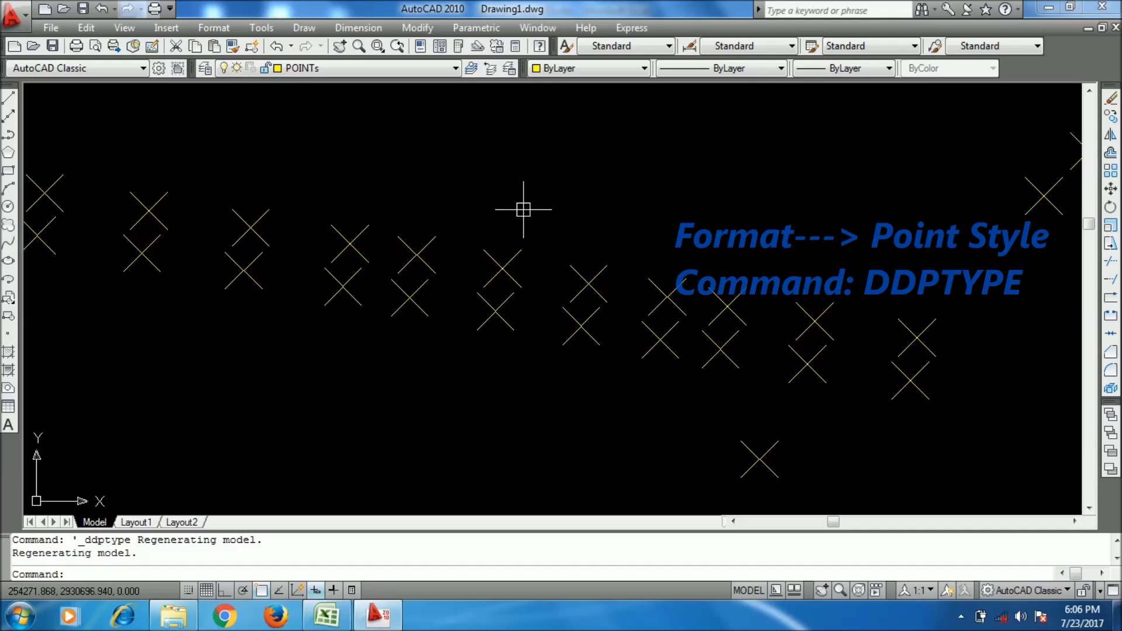
type("DDPTYPE")
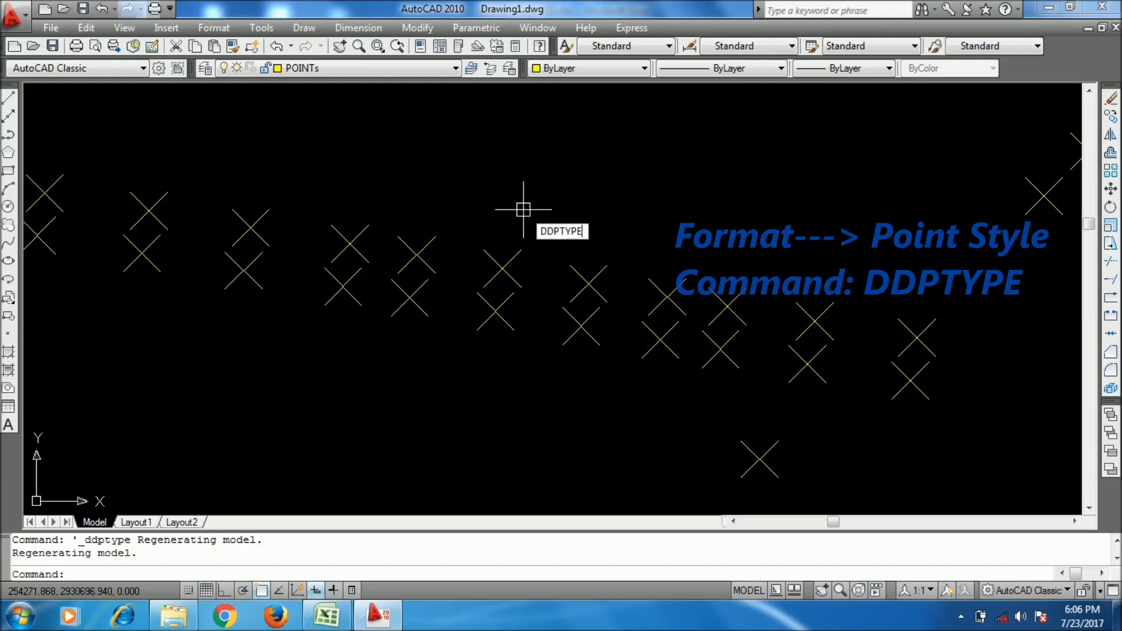
key("Return")
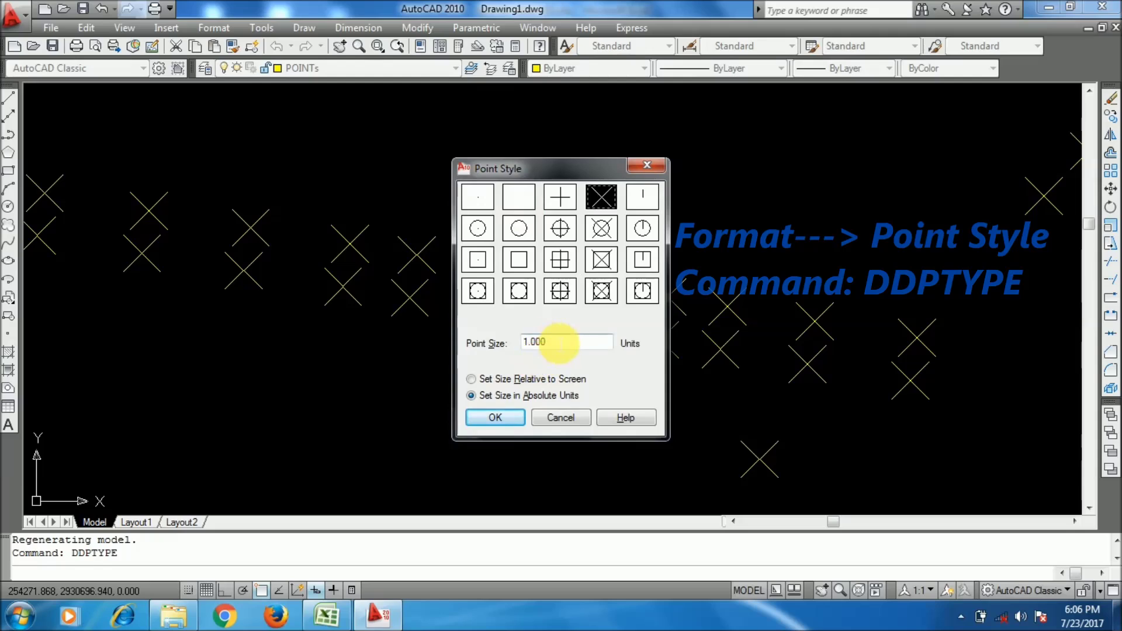
left_click_drag(563, 343, 488, 330)
type("0.5")
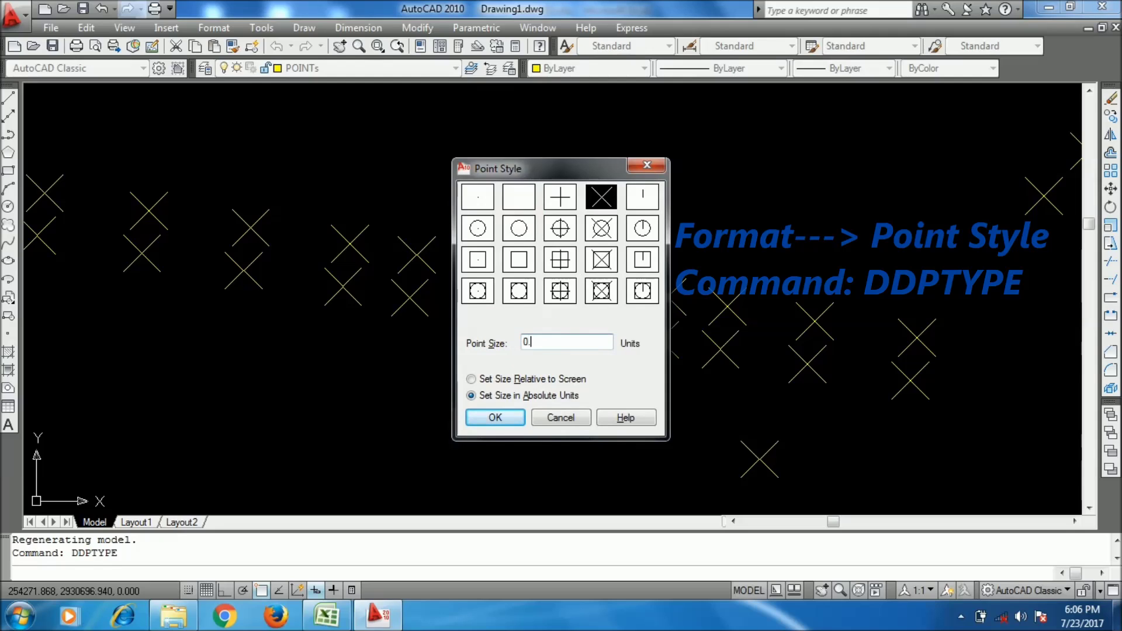
left_click(503, 418)
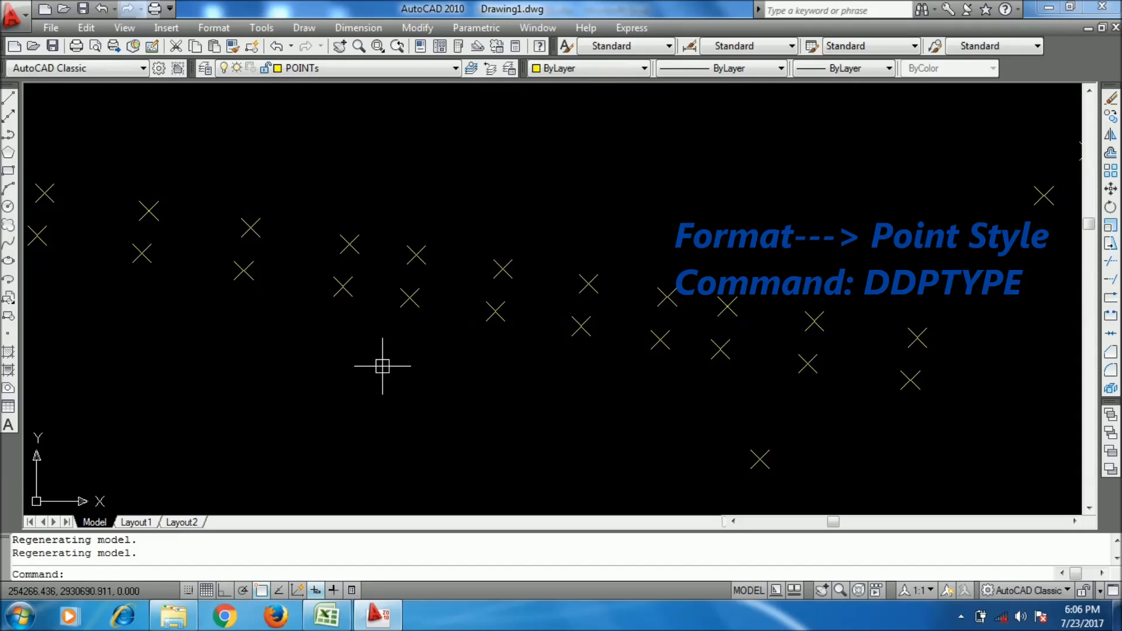
Zoom the drawing to its extents to show all the resized points.
type("ZOOM")
key("Return")
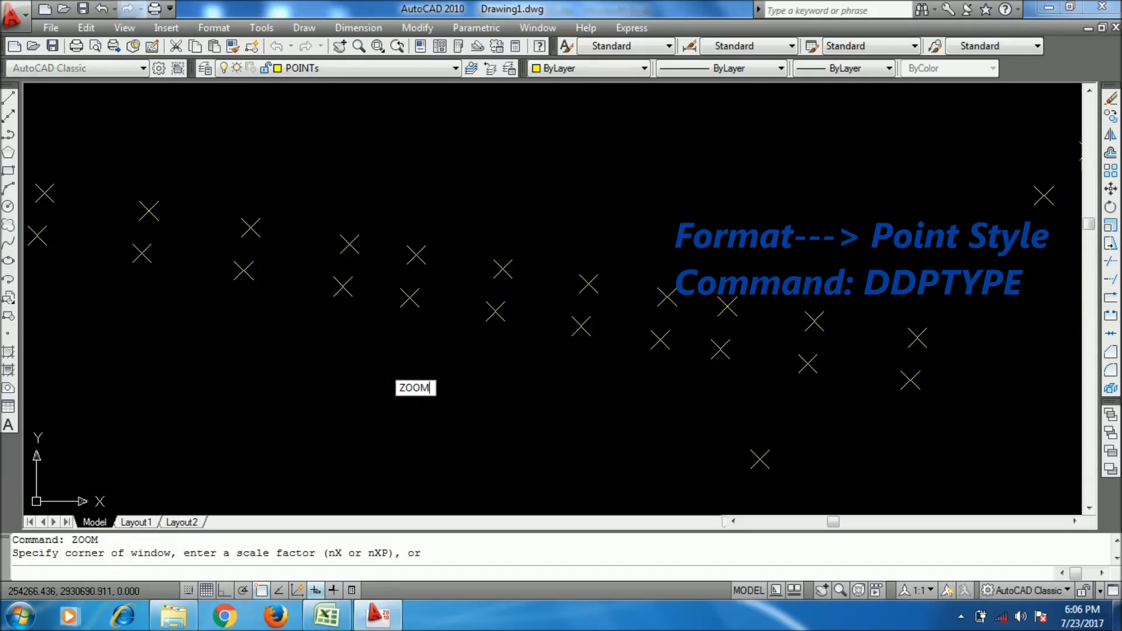
type("E")
key("Return")
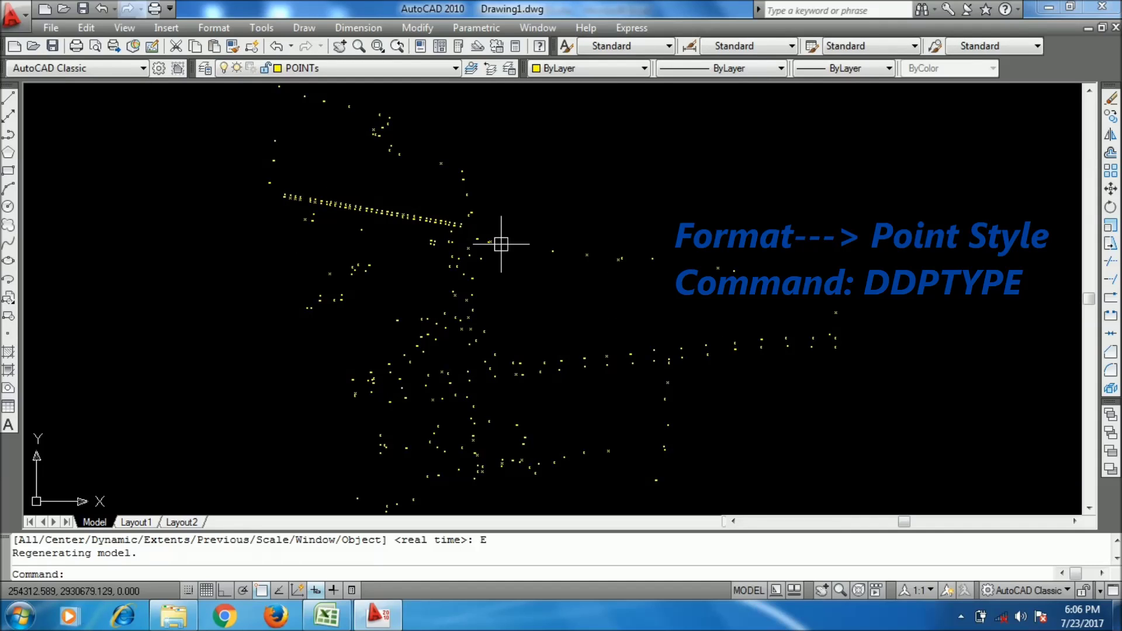
Switch to NEW BONGAI-SSS.xlsx in Excel and start entering text in cell I3, beside the single-click import heading on the Data CSV sheet.
left_click(326, 614)
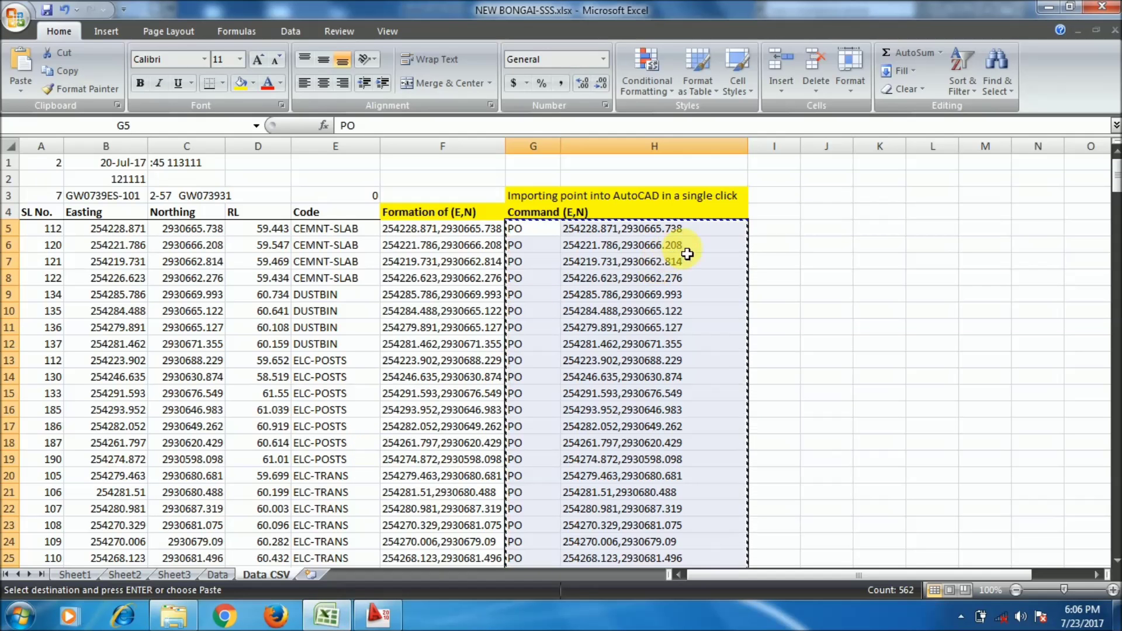
left_click(714, 232)
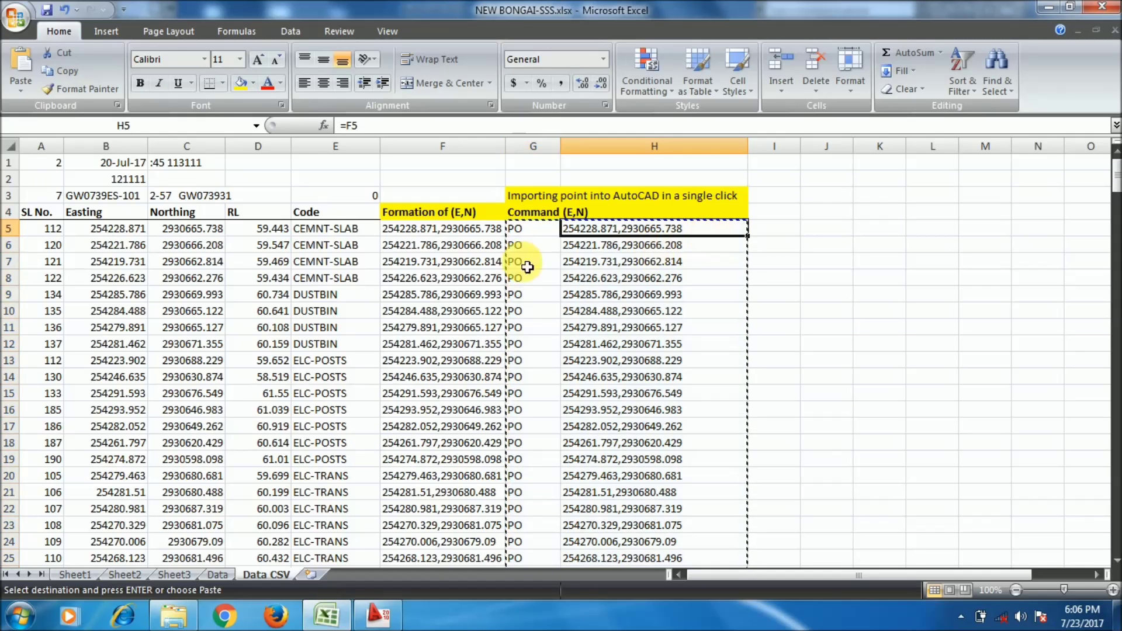
left_click(796, 212)
left_click(797, 199)
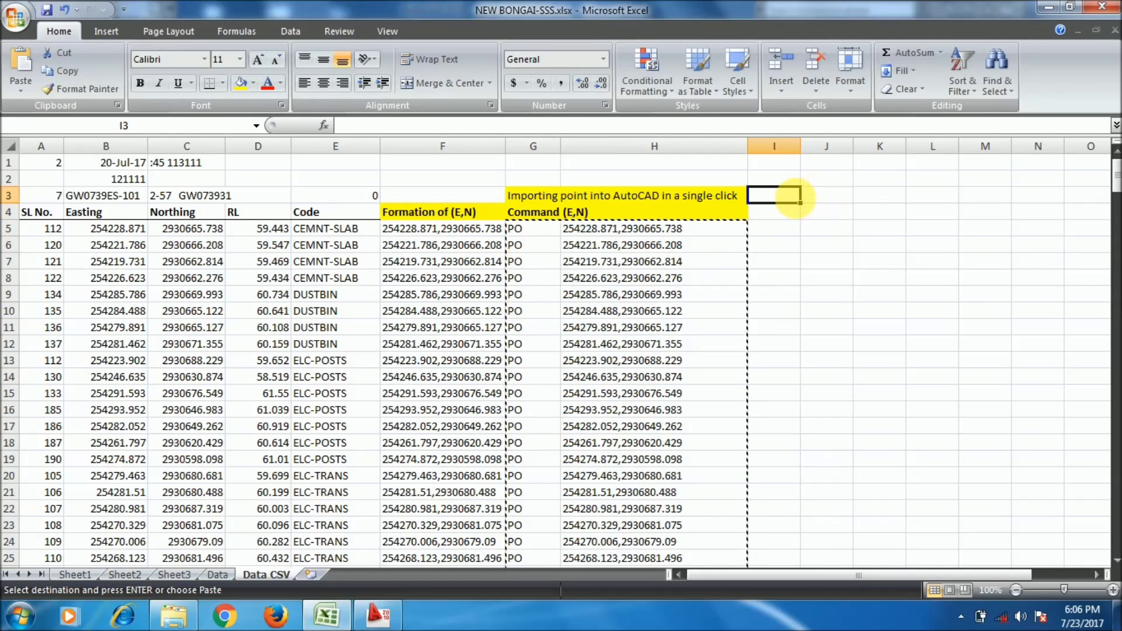
type("i")
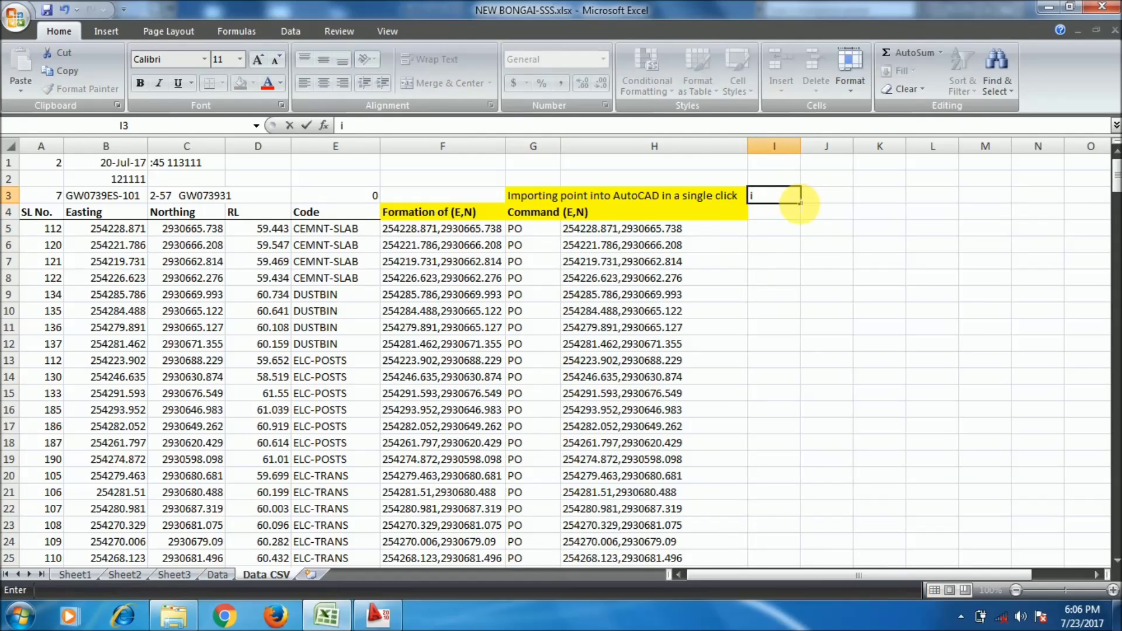